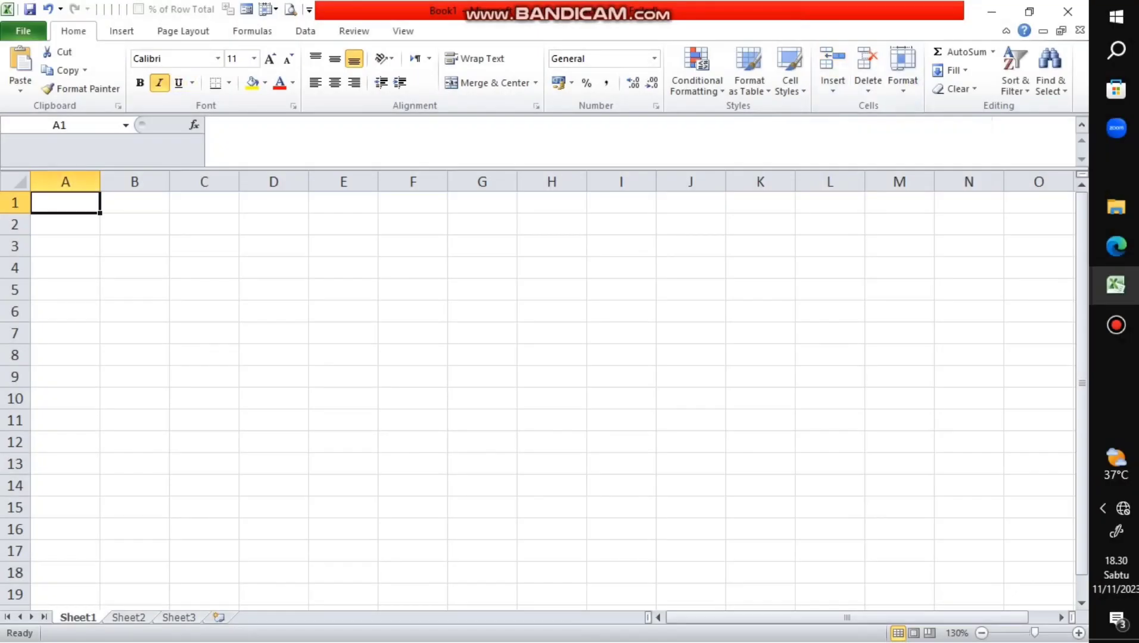
# - Enter "1. Large fungsi dari rumus ini adalah untuk mencari urutannilai dari yang terbesar atau atas" in cell A1
pyautogui.write('1.')
pyautogui.press('capslock')
pyautogui.write('L')
pyautogui.press('capslock')
pyautogui.write('arge')
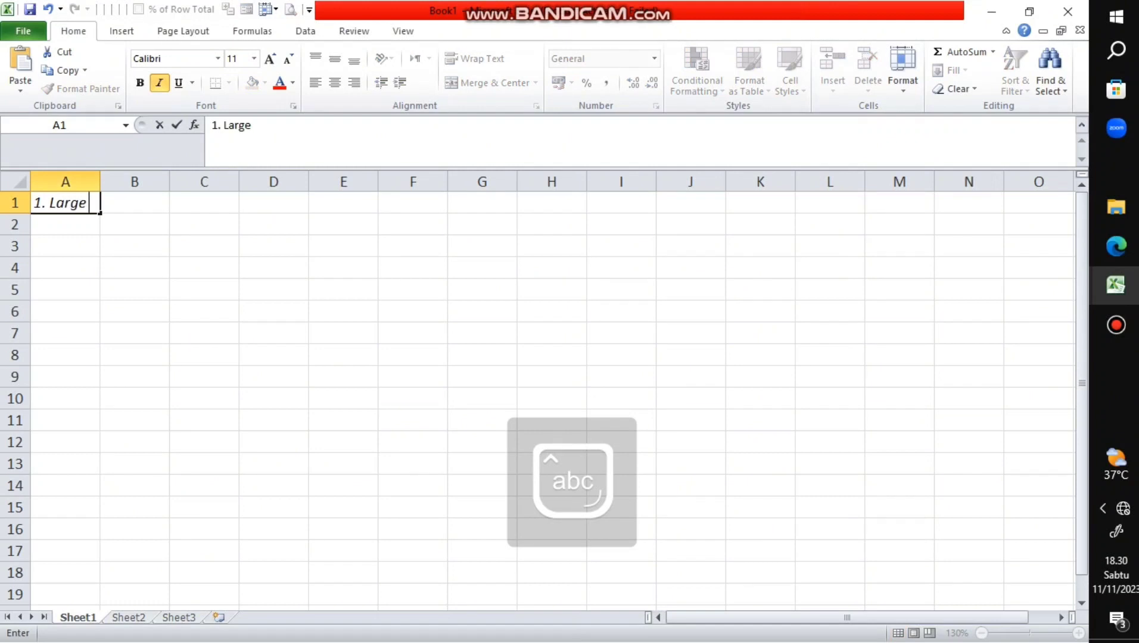
pyautogui.write(' fungs')
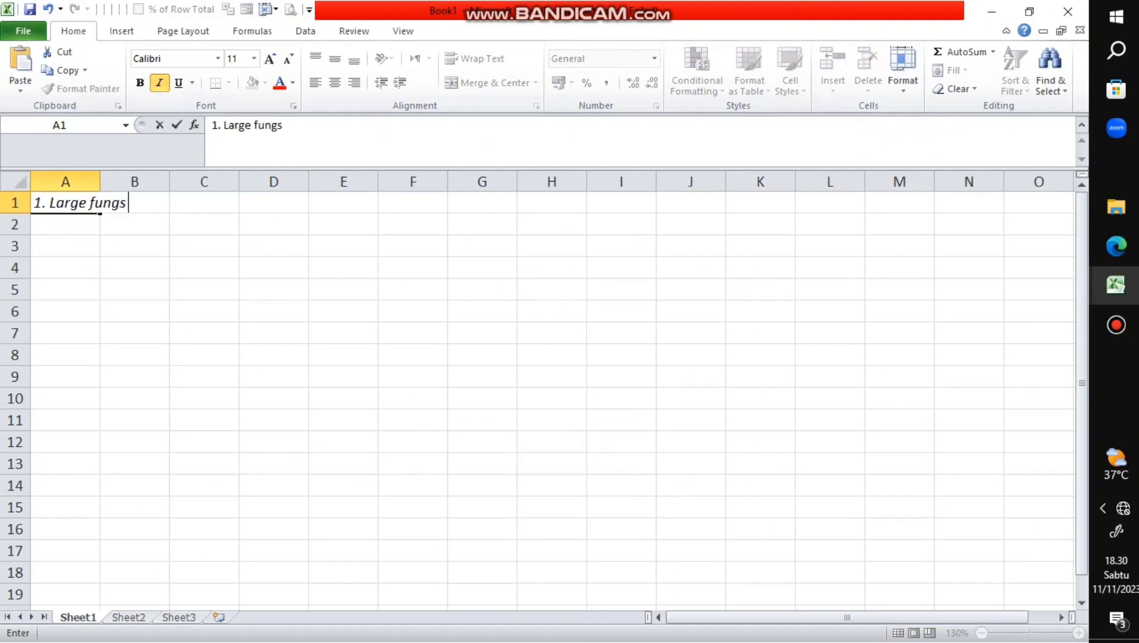
pyautogui.write('i dari rumus')
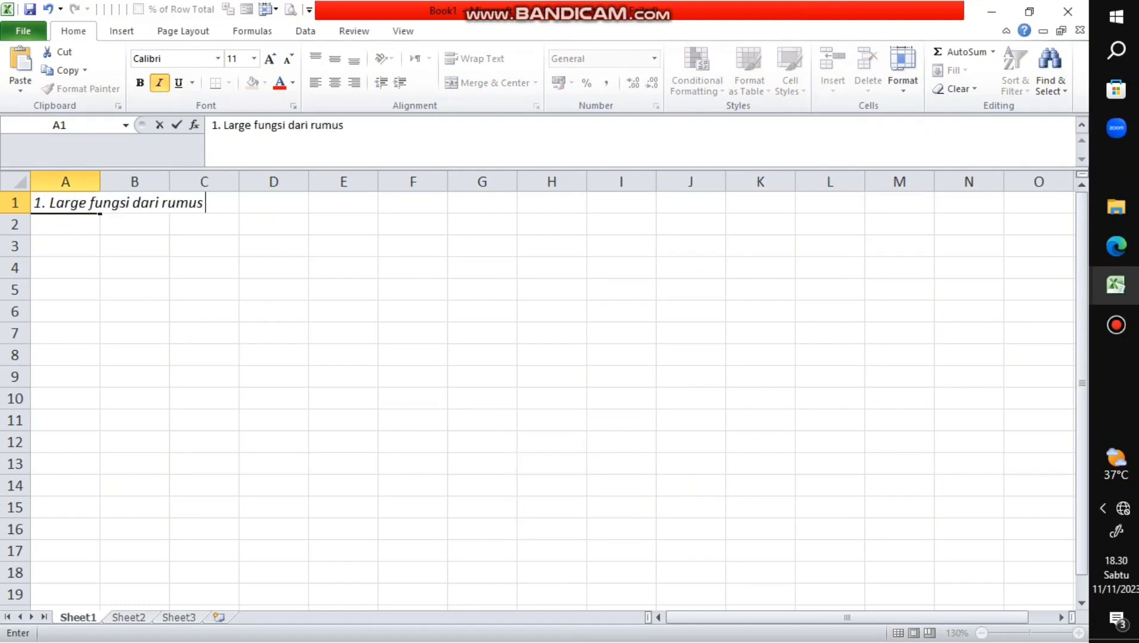
pyautogui.write(' ini adalah ')
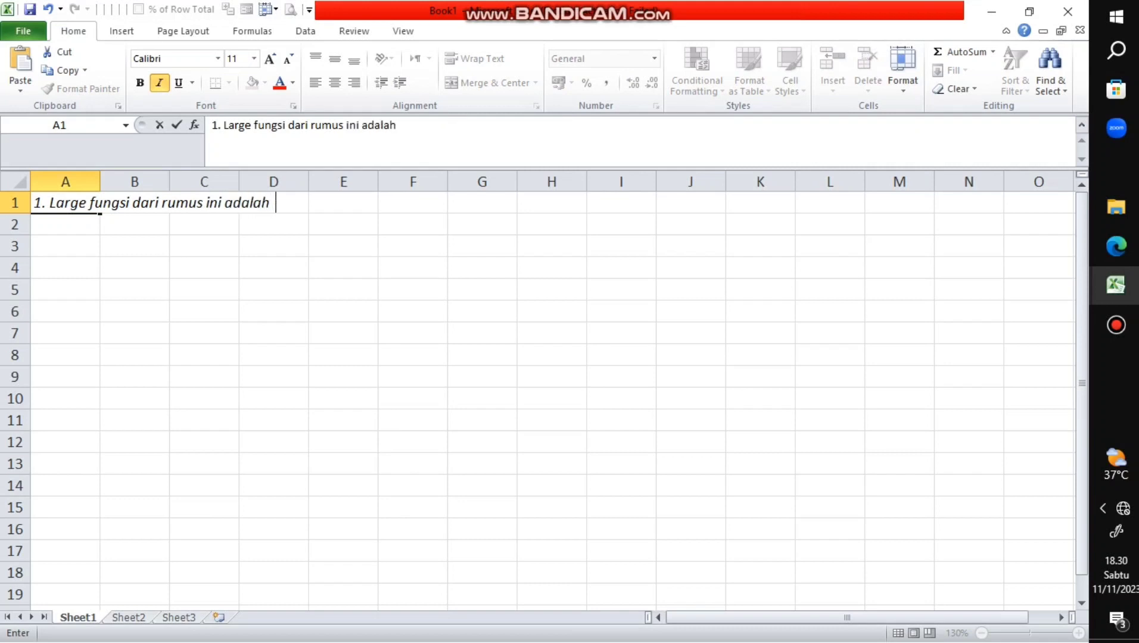
pyautogui.write('untuk mencari urutannilai')
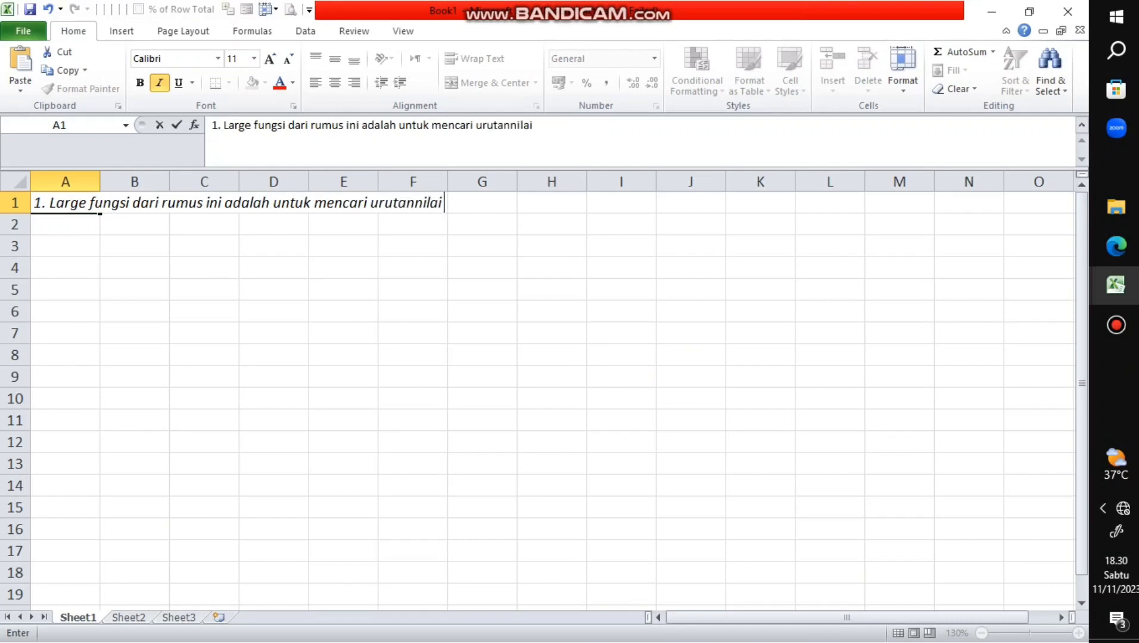
pyautogui.write(' dari yang terbesar atau atas')
pyautogui.press('Return')
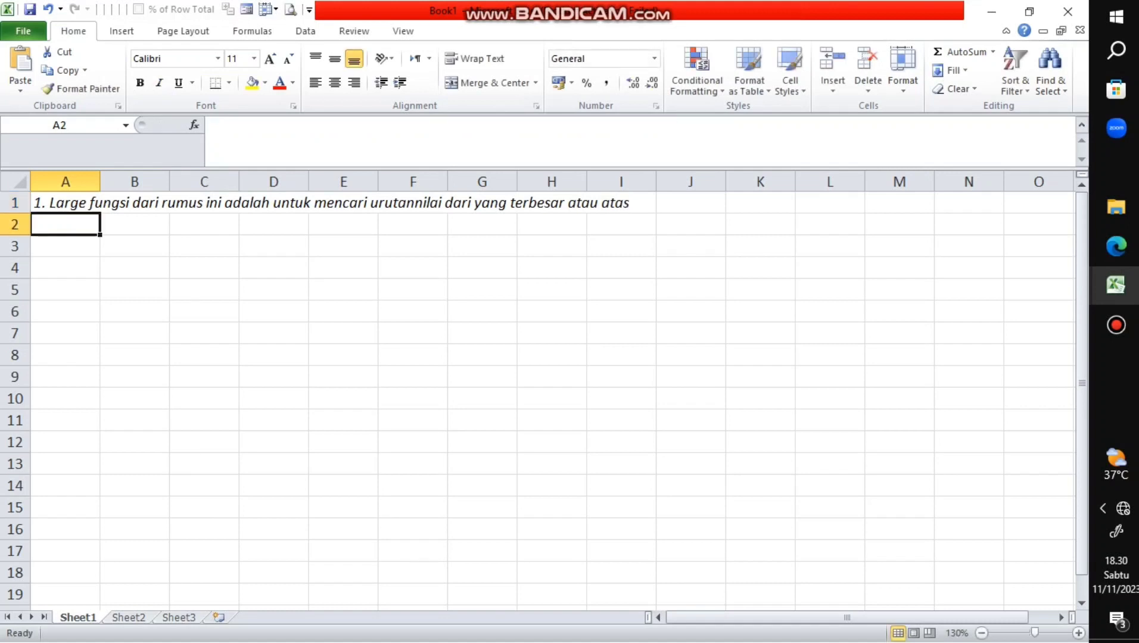
# - Paste the copied employee sales table at cell A2 and widen columns A and B to fit its contents
pyautogui.rightClick(75, 220)
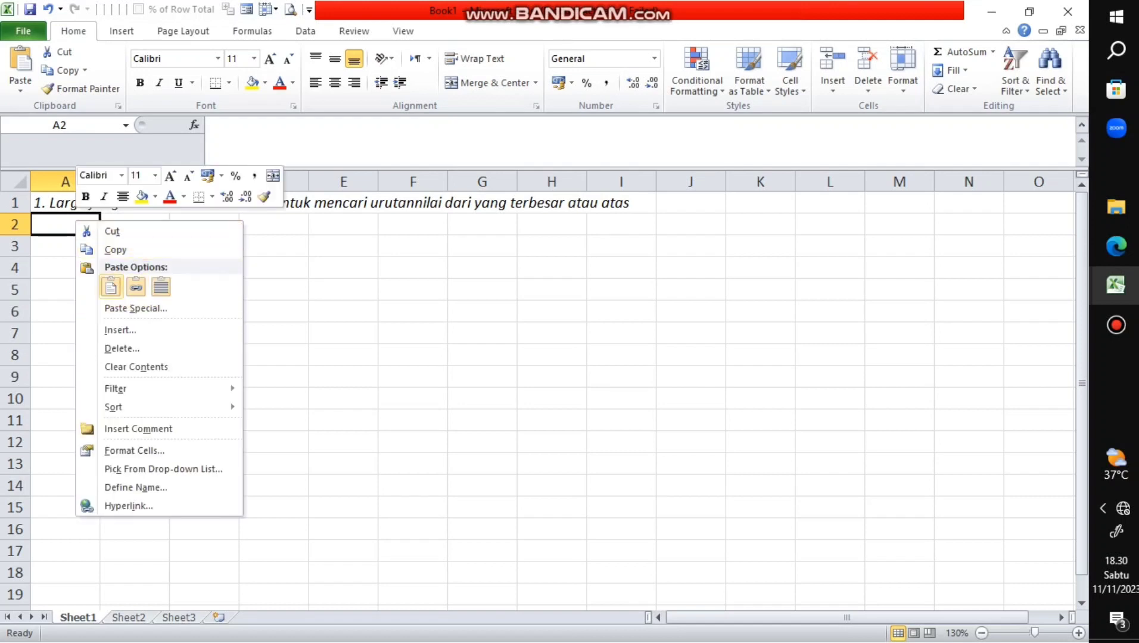
pyautogui.press('Escape')
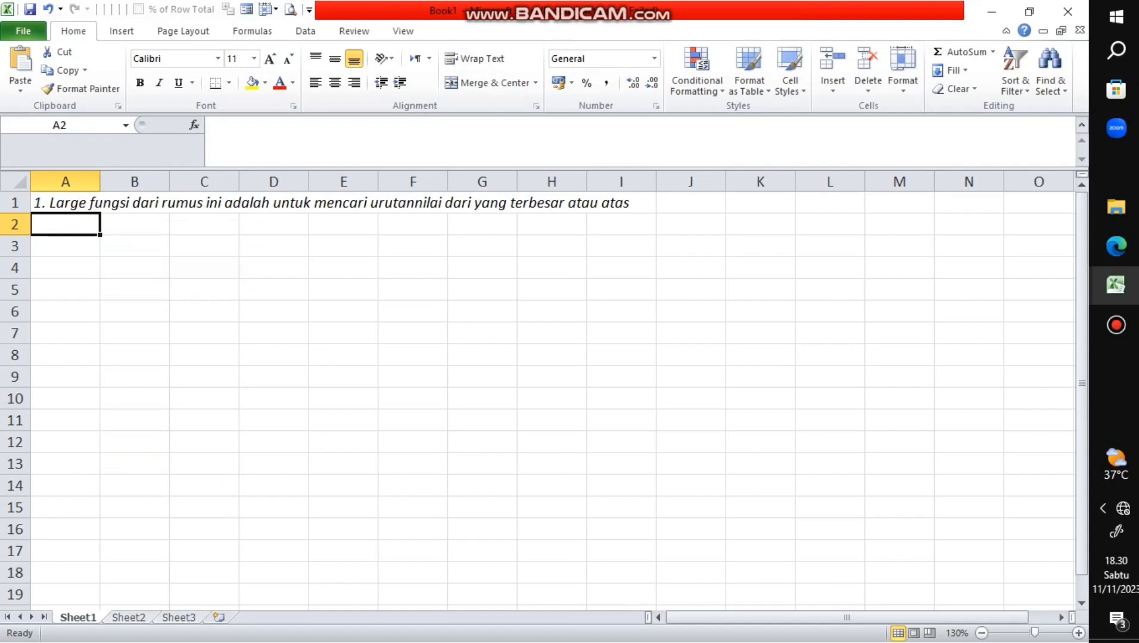
pyautogui.hotkey('ctrl', 'v')
pyautogui.moveTo(170, 181); pyautogui.dragTo(249, 182)
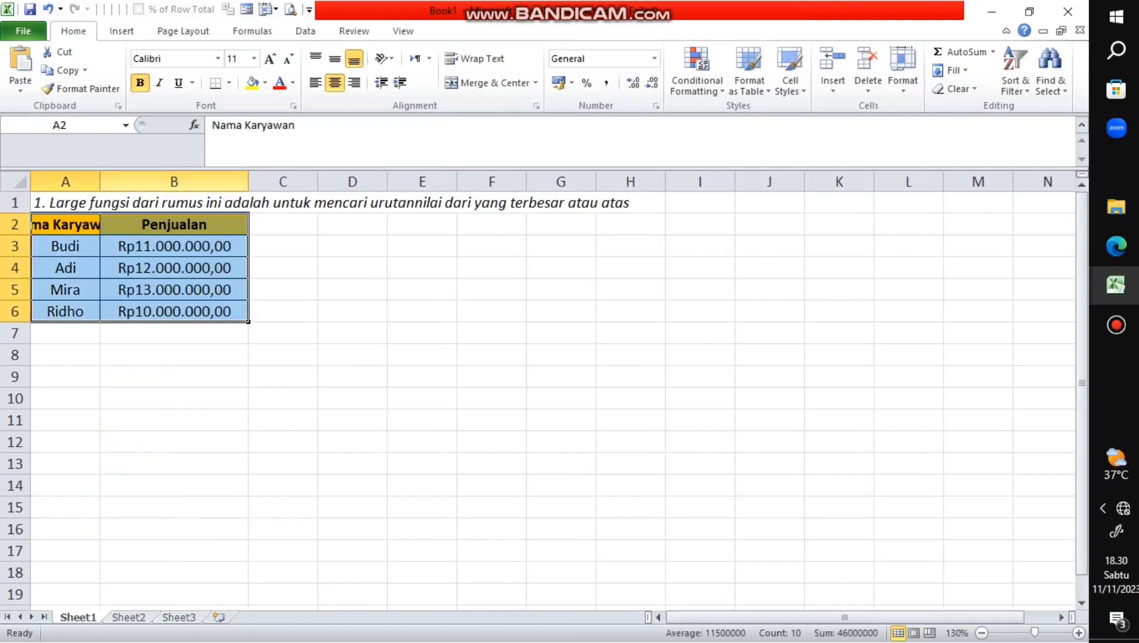
pyautogui.moveTo(99, 181); pyautogui.dragTo(144, 181)
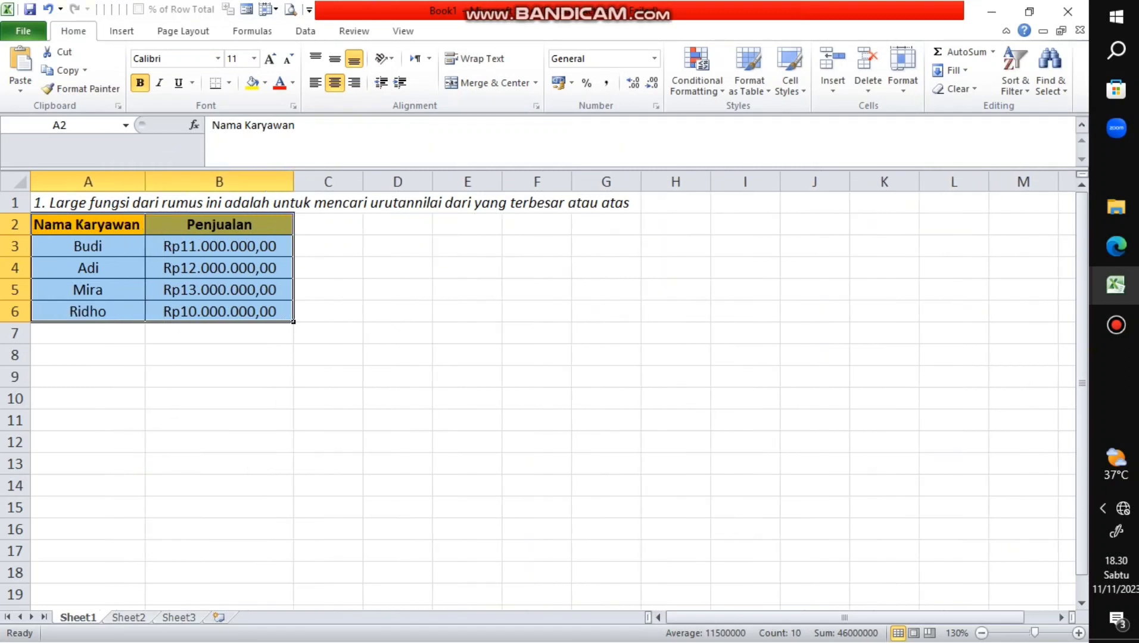
# - Enter the question "Carilah penjualan terbesar ke 2" in cell C3 beside the sales table
pyautogui.click(328, 246)
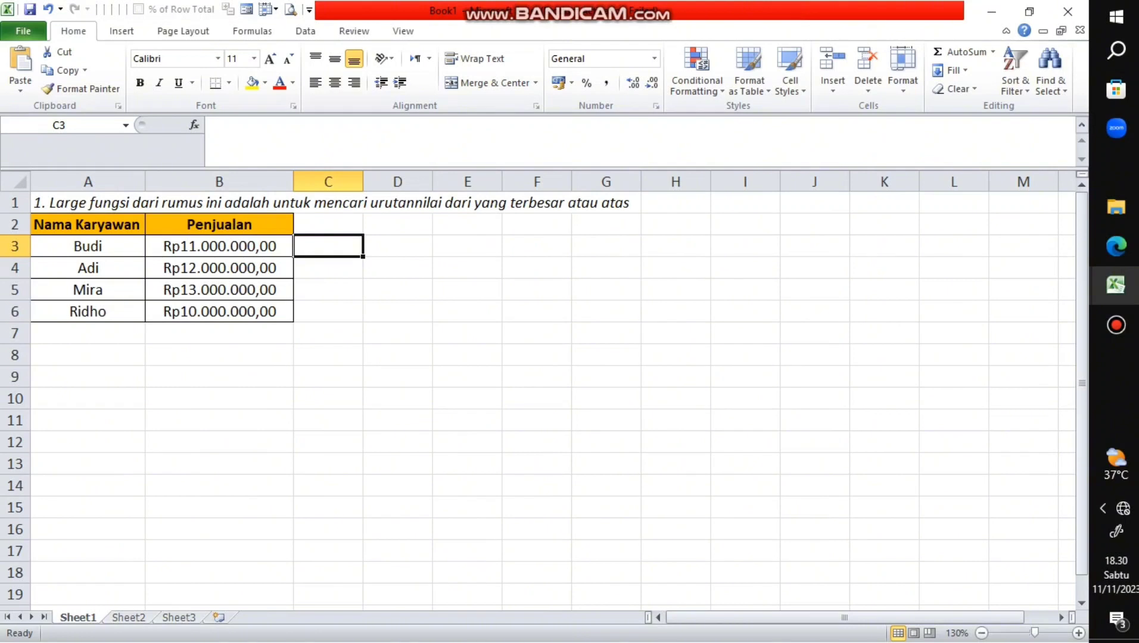
pyautogui.press('capslock')
pyautogui.write('C')
pyautogui.press('capslock')
pyautogui.write('arilah penjualan terbesar ke 2')
pyautogui.press('Return')
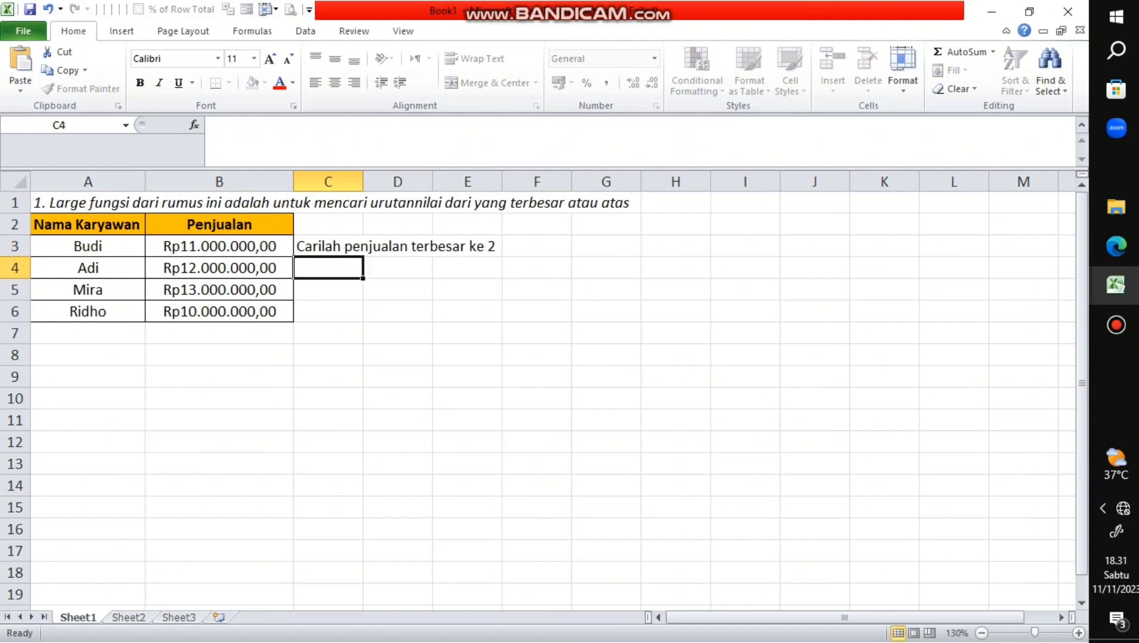
# - Enter the question "Carilah penjualan terbesar ke 3" in cell C4
pyautogui.write('Carilah penjualan t')
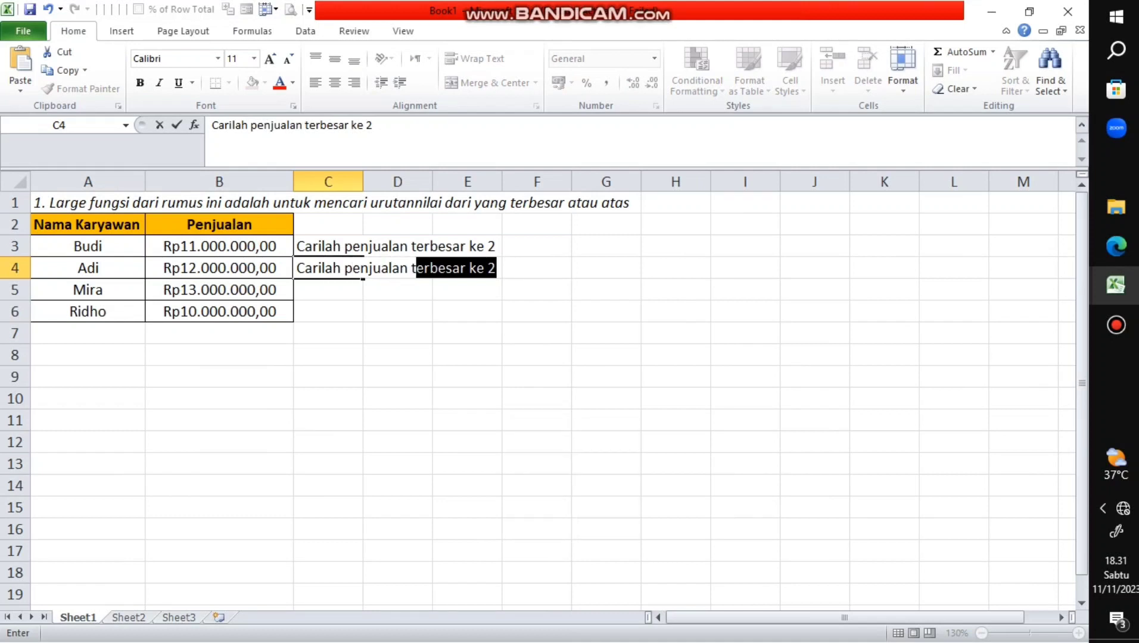
pyautogui.write('ers')
pyautogui.press('BackSpace')
pyautogui.write('besar k')
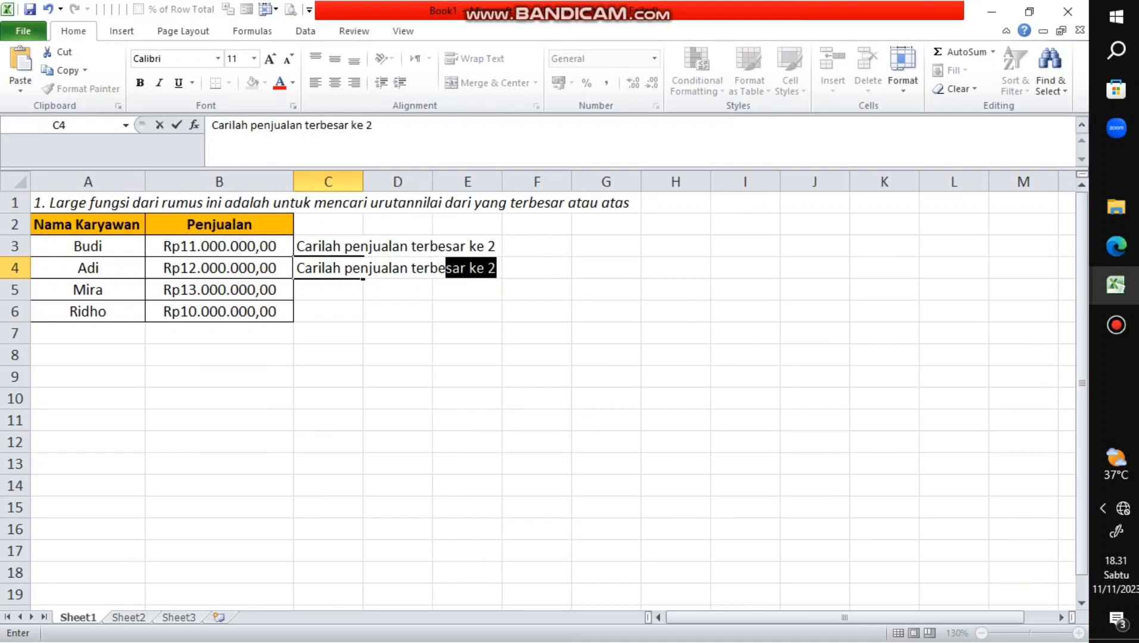
pyautogui.write('e 3')
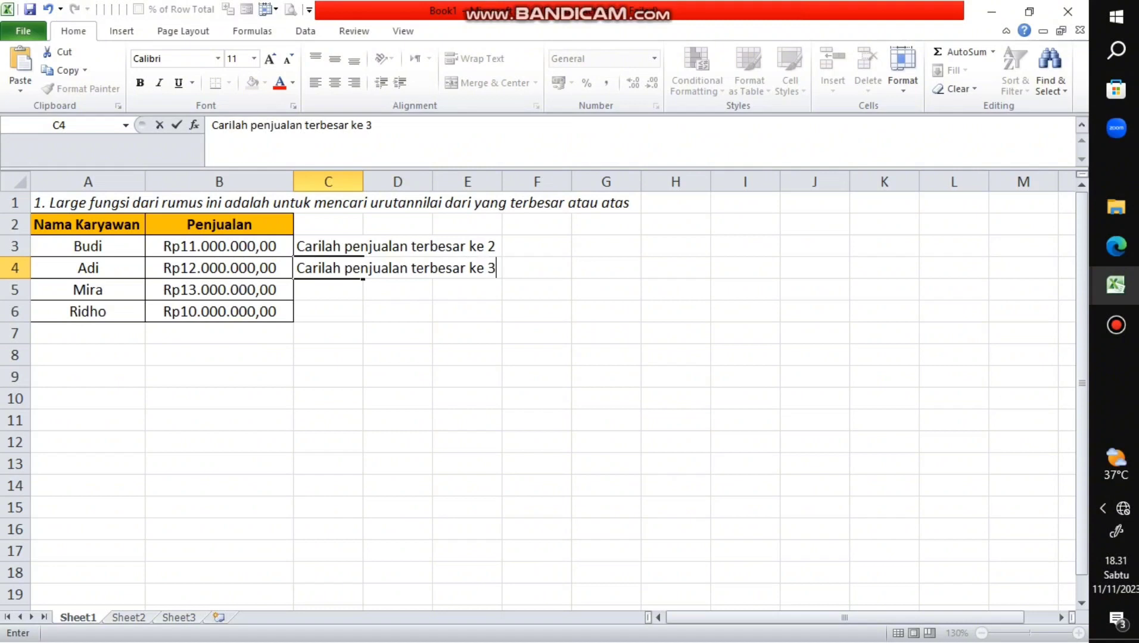
pyautogui.press('Return')
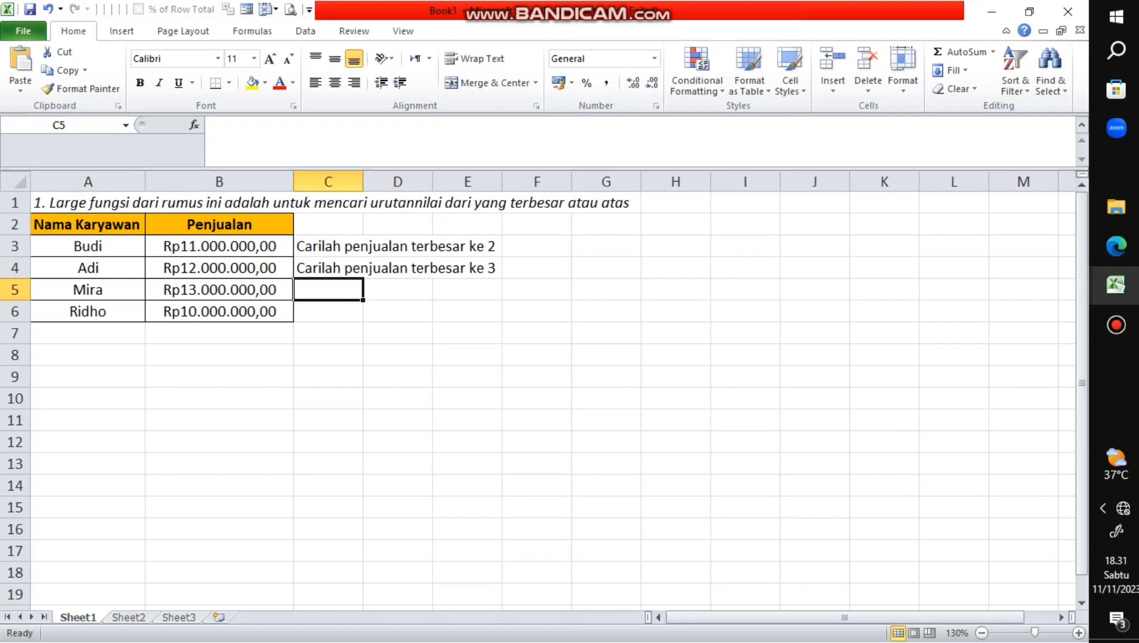
# - Widen column F and enter =LARGE(B3:B6;2) in cell F3 to find the second-largest sale
pyautogui.moveTo(571, 182); pyautogui.dragTo(604, 182)
pyautogui.click(553, 246)
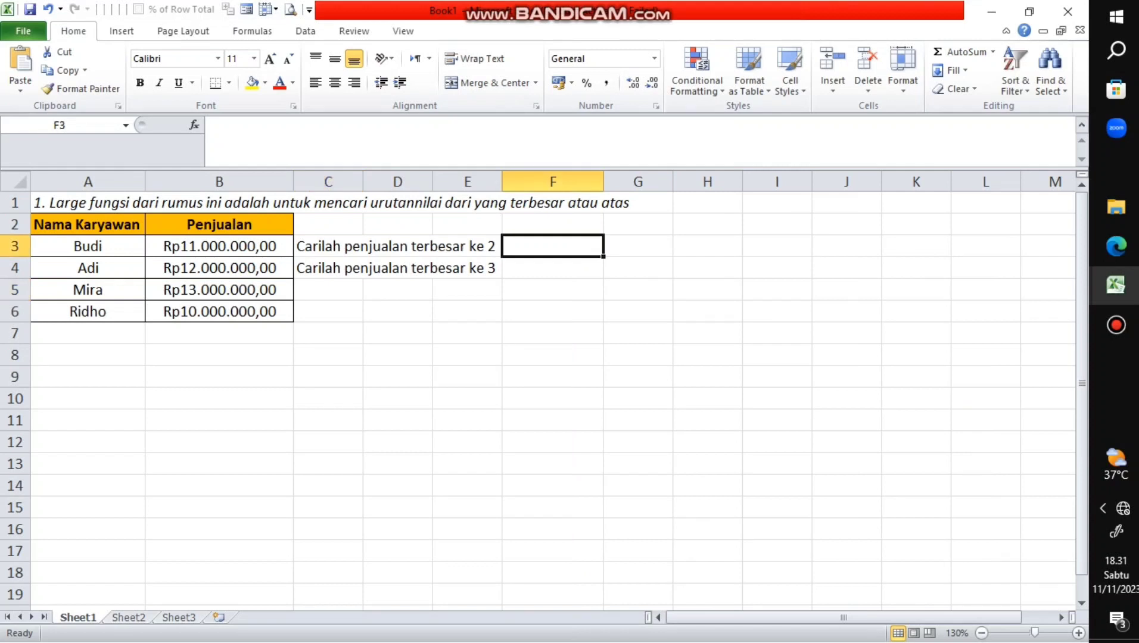
pyautogui.write('=')
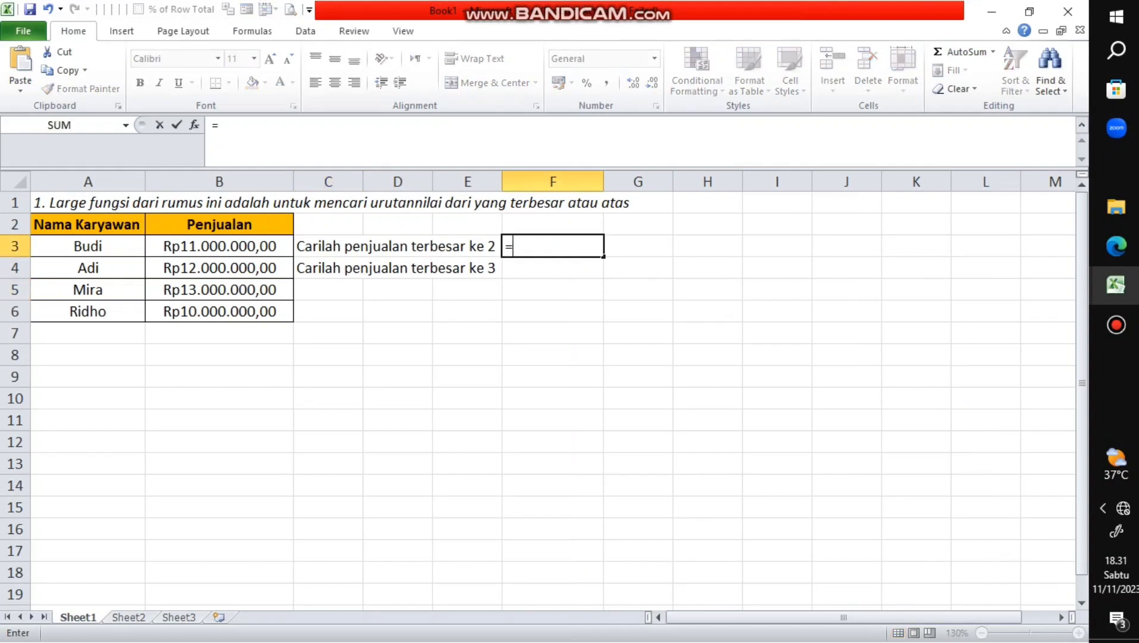
pyautogui.press('capslock')
pyautogui.write('LARGE')
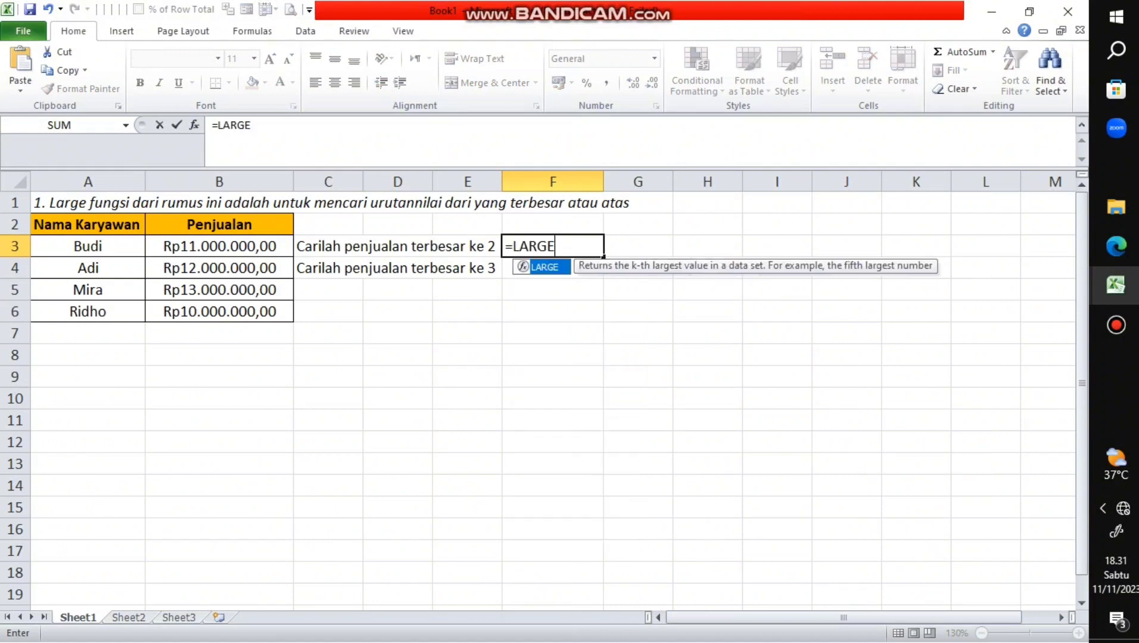
pyautogui.write('(')
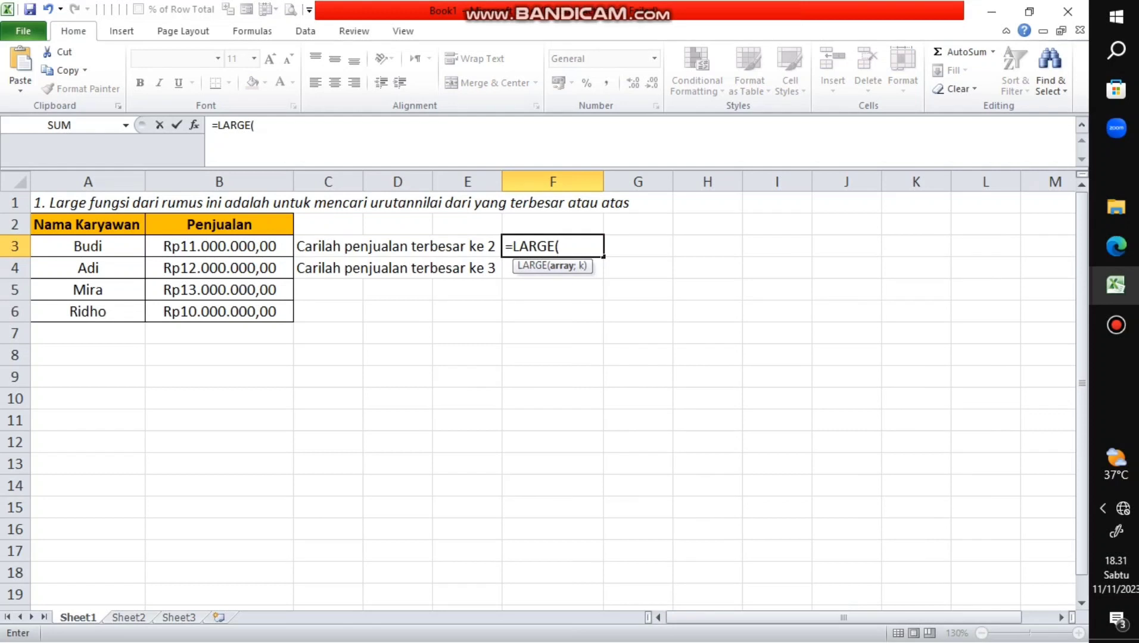
pyautogui.moveTo(219, 246); pyautogui.dragTo(219, 311)
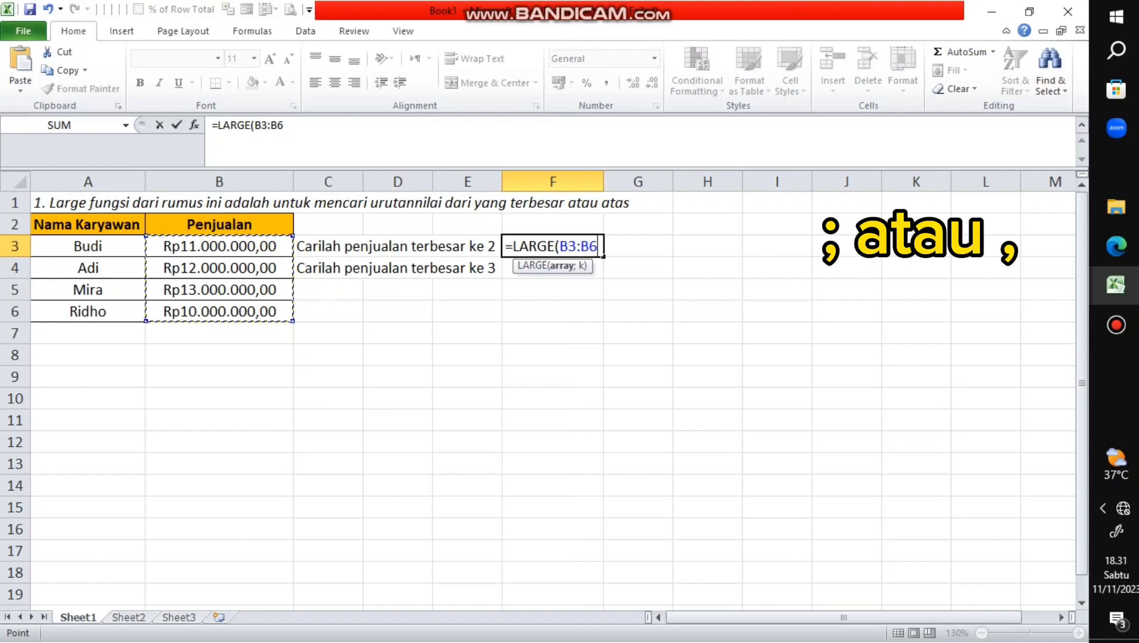
pyautogui.write(';')
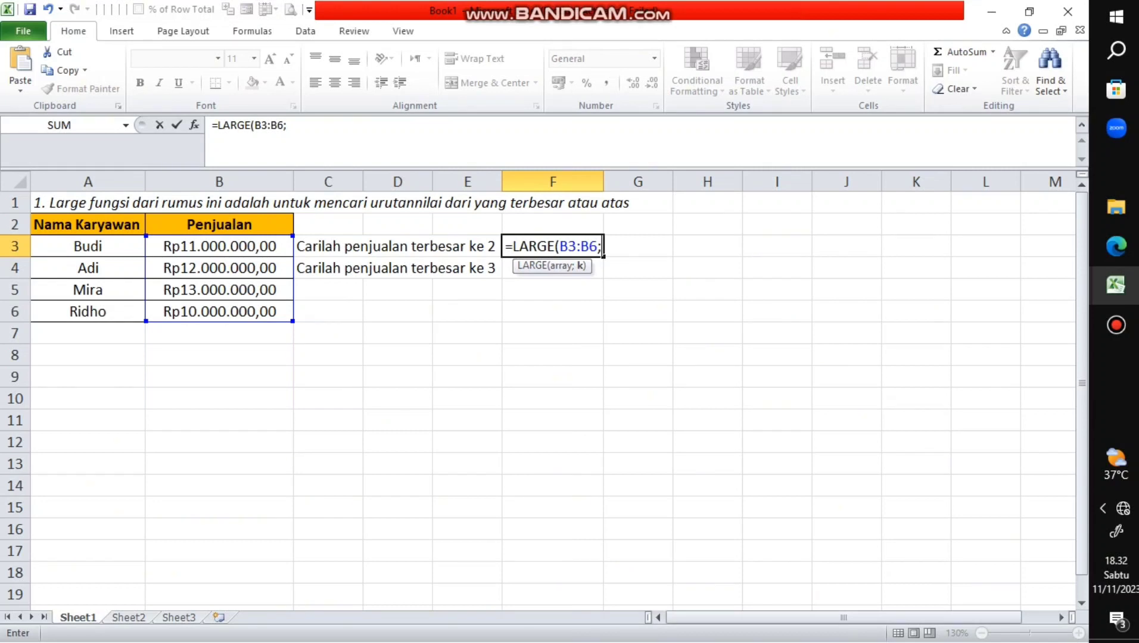
pyautogui.write('2)')
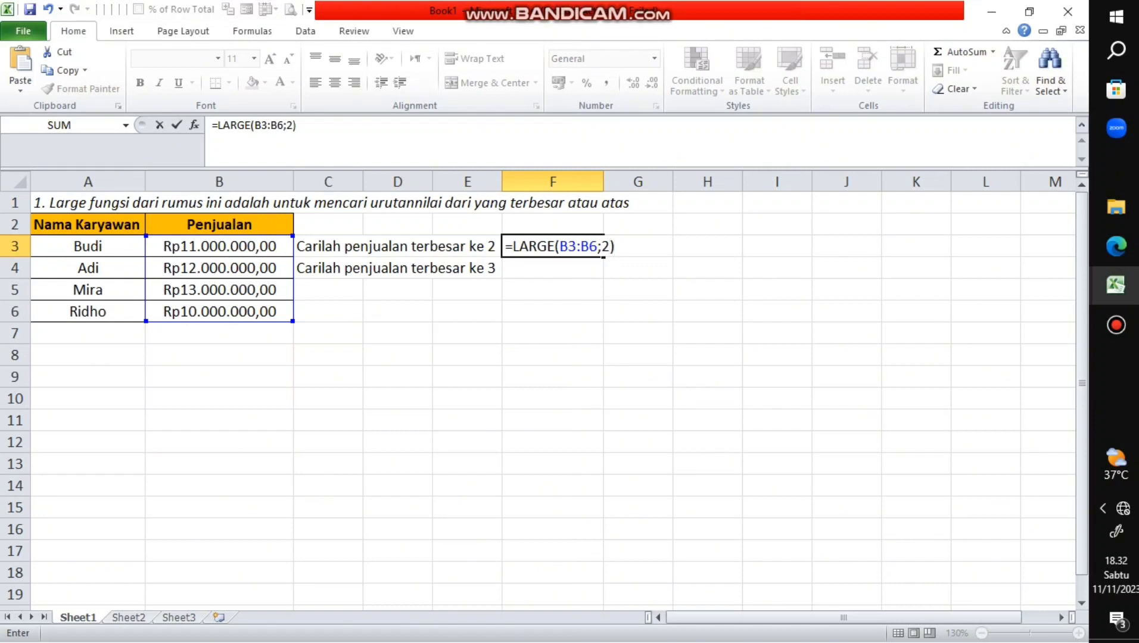
pyautogui.press('Return')
# - Apply the Rp Indonesian accounting format to cell F3 and widen column F to fit the amount
pyautogui.click(553, 246)
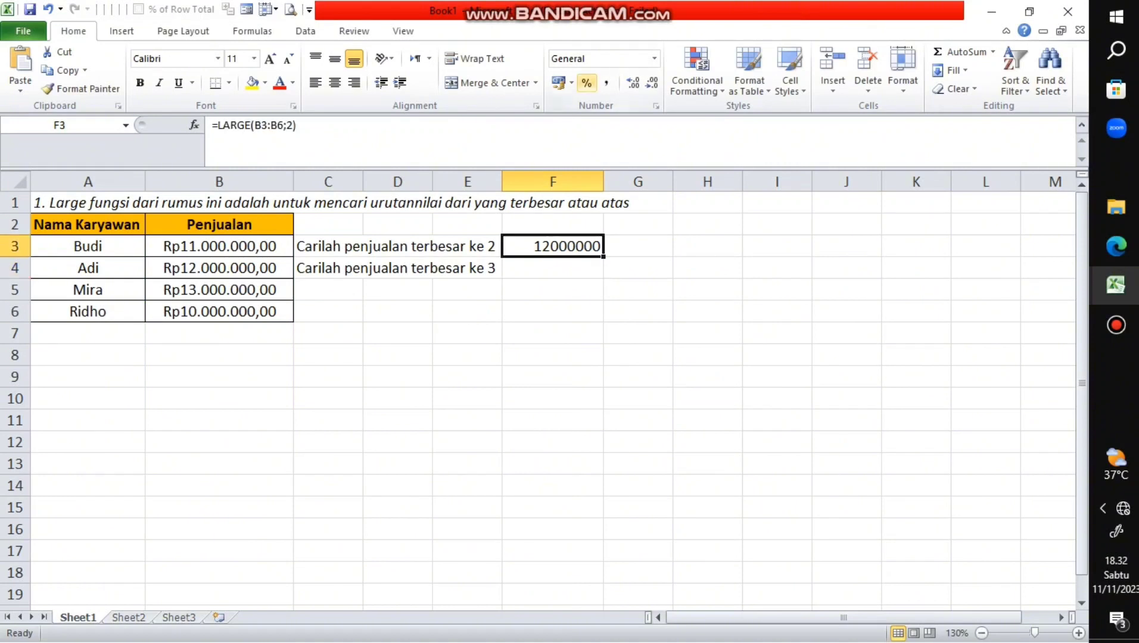
pyautogui.click(571, 83)
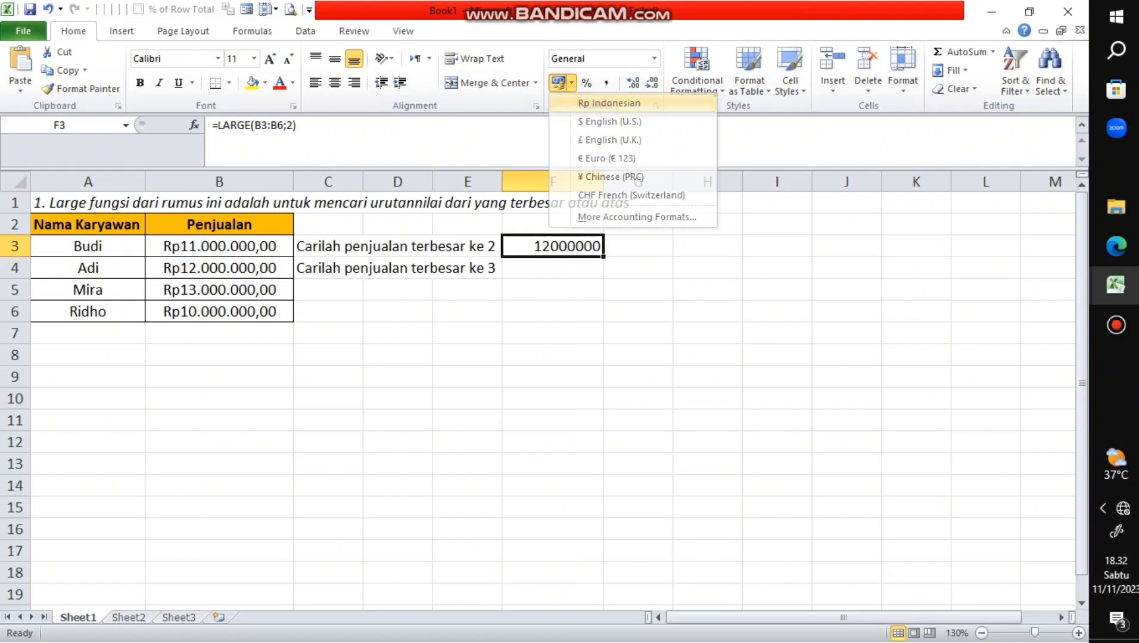
pyautogui.click(609, 102)
pyautogui.moveTo(603, 182); pyautogui.dragTo(655, 182)
# - Find the third-largest sale in cell F4 with =LARGE(B3:B6;3) and apply the default accounting number format to it
pyautogui.click(579, 268)
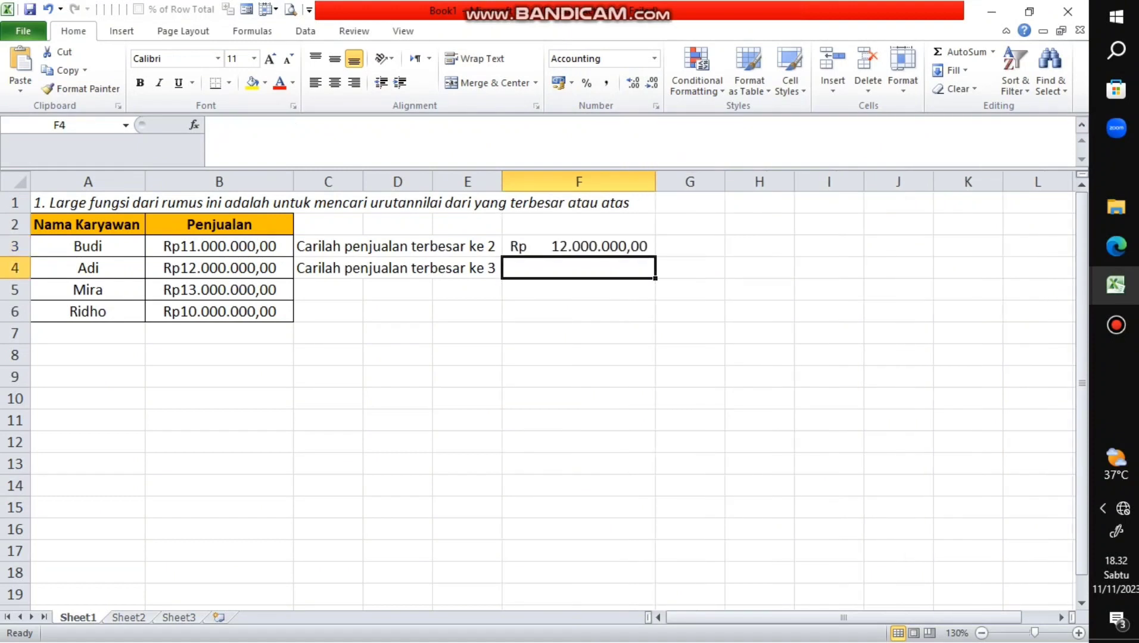
pyautogui.write('=')
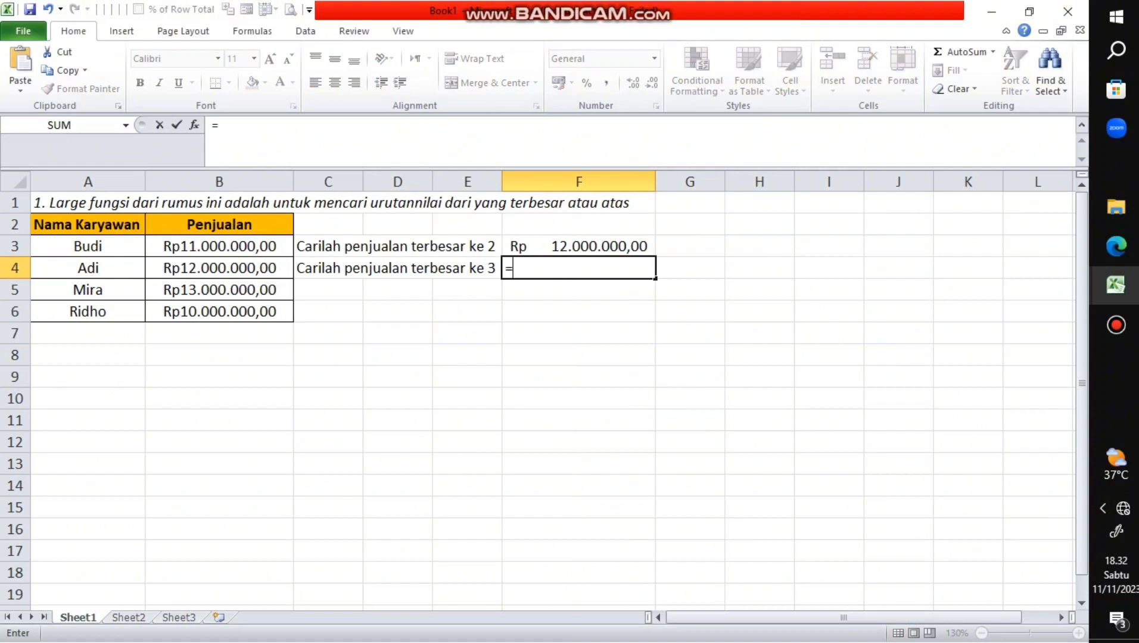
pyautogui.write('LA')
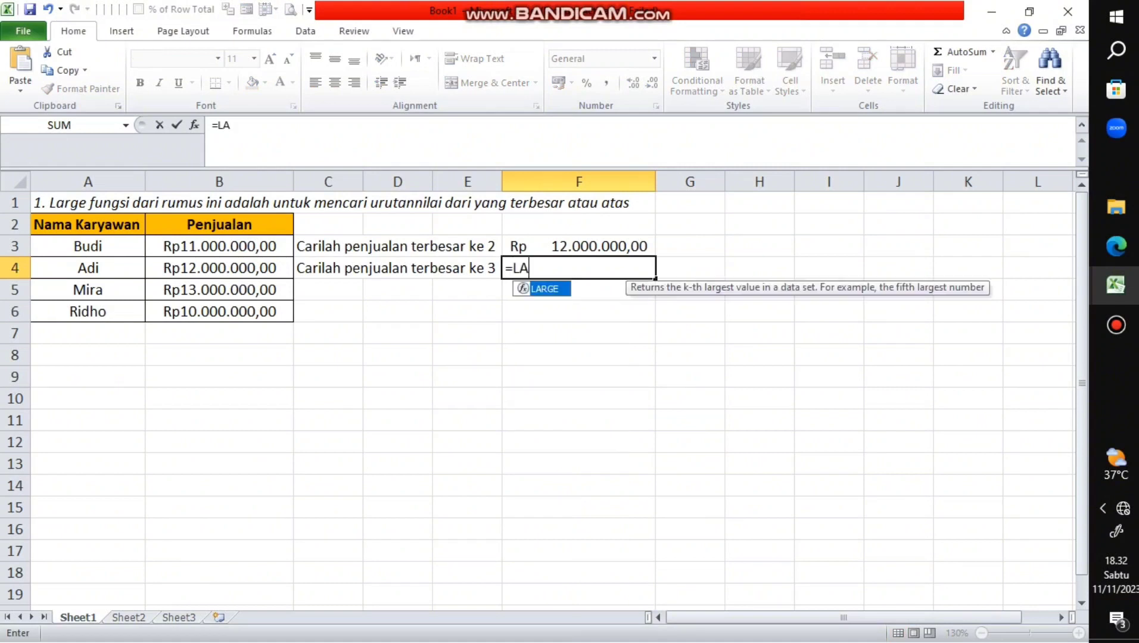
pyautogui.write('RGE(')
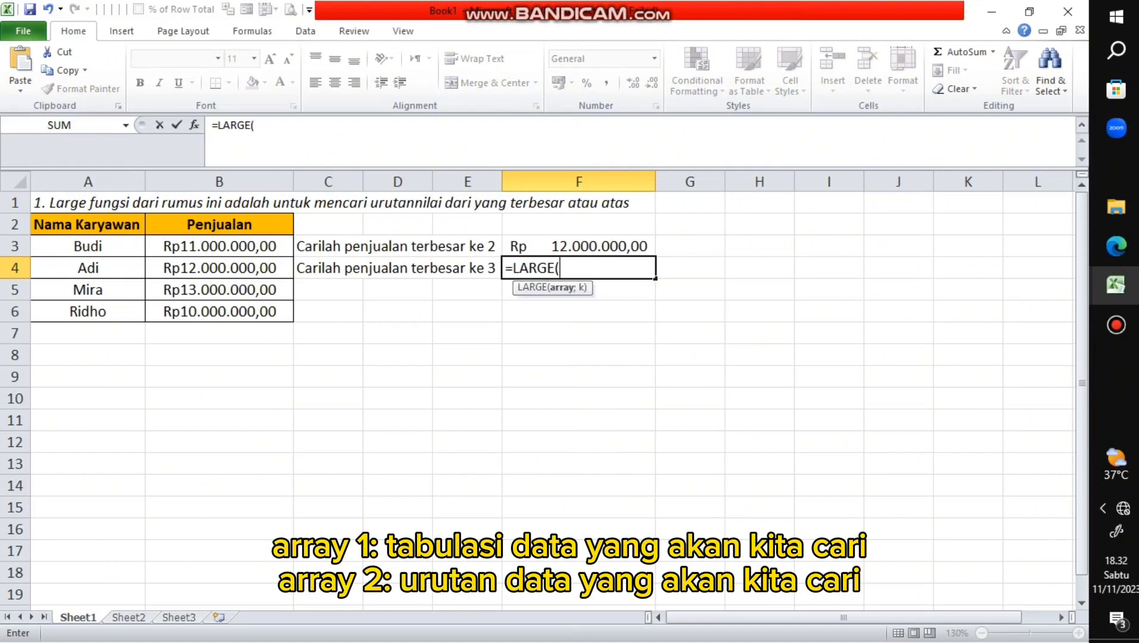
pyautogui.moveTo(219, 245); pyautogui.dragTo(220, 312)
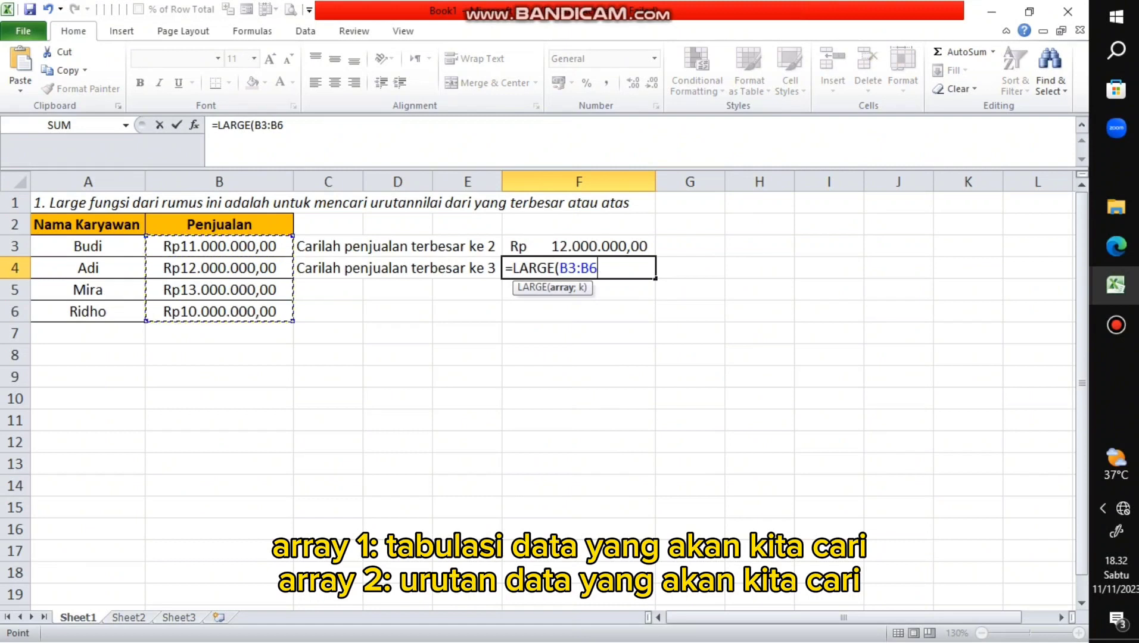
pyautogui.write(';')
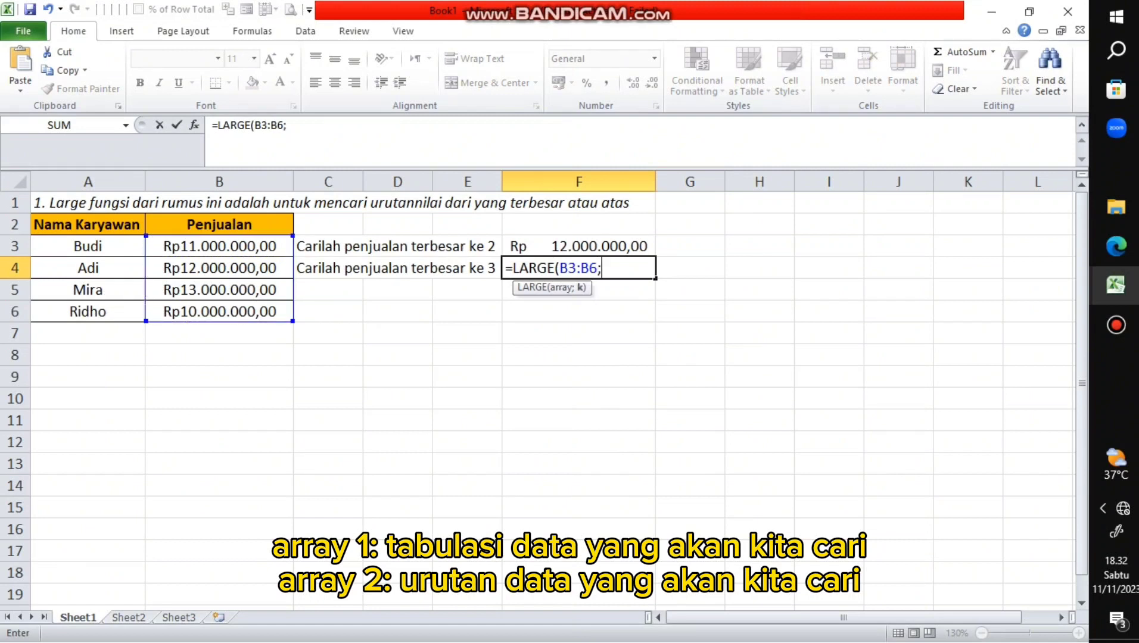
pyautogui.write('3)')
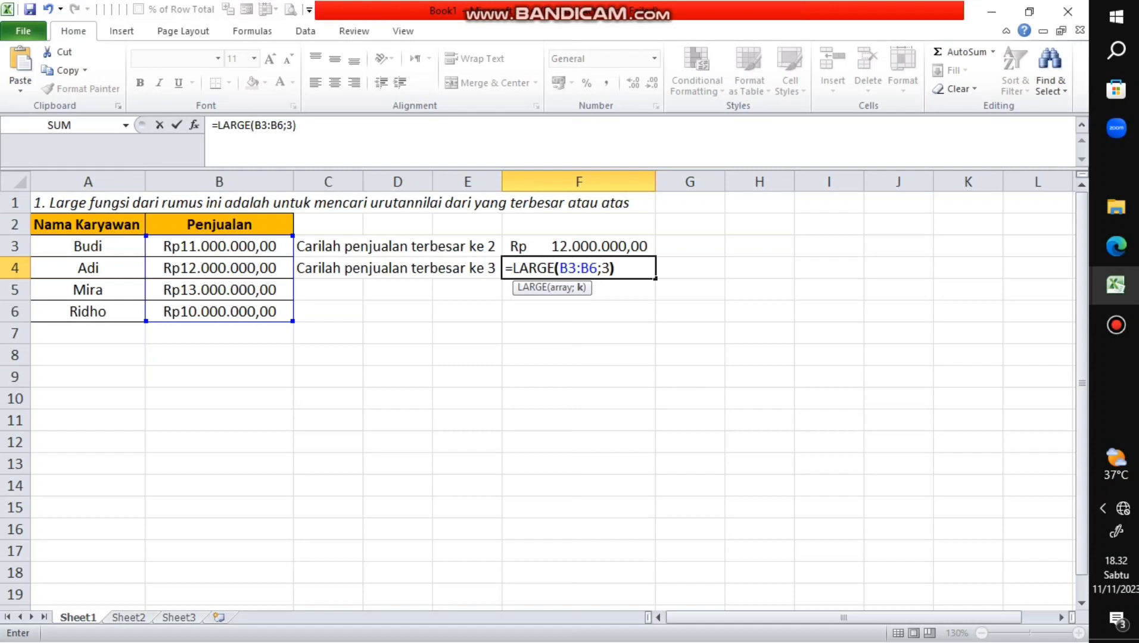
pyautogui.press('Return')
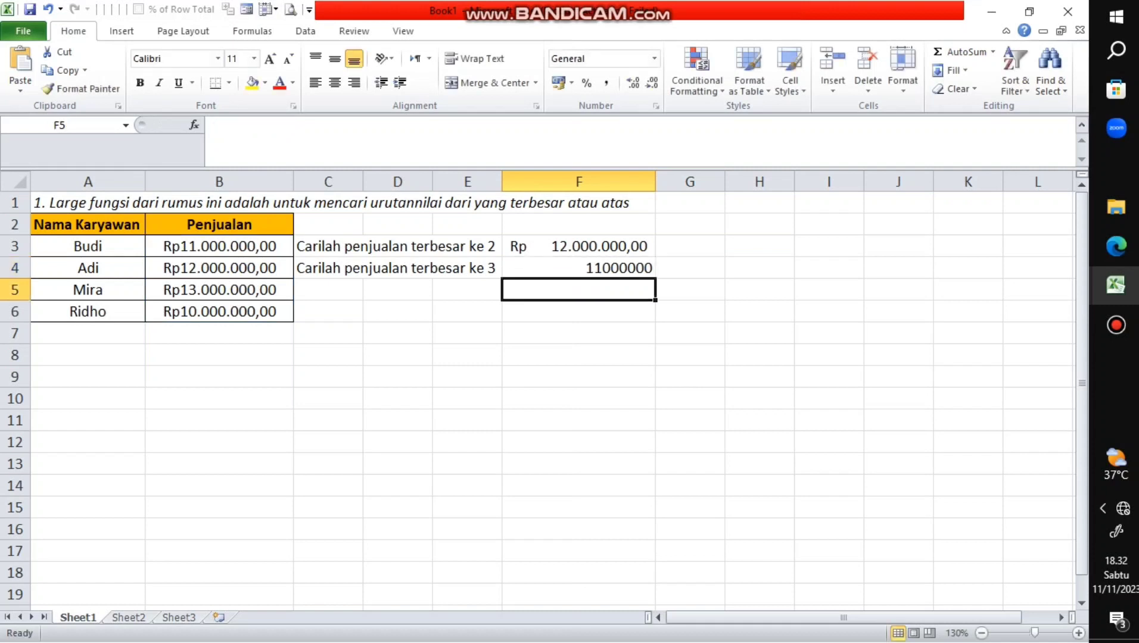
pyautogui.click(579, 268)
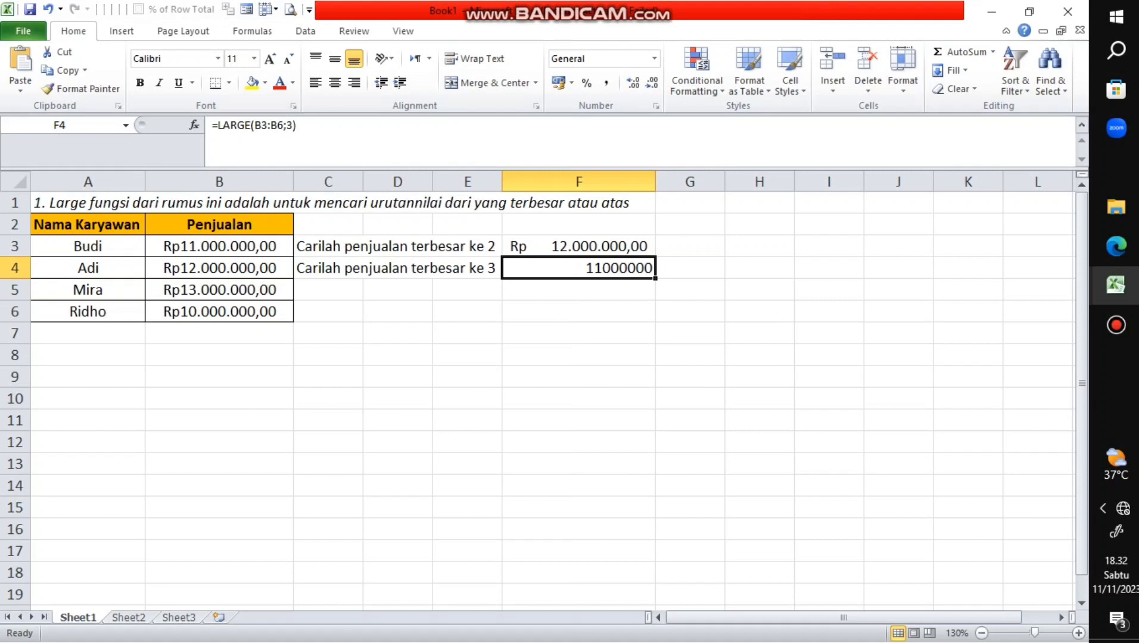
pyautogui.click(558, 82)
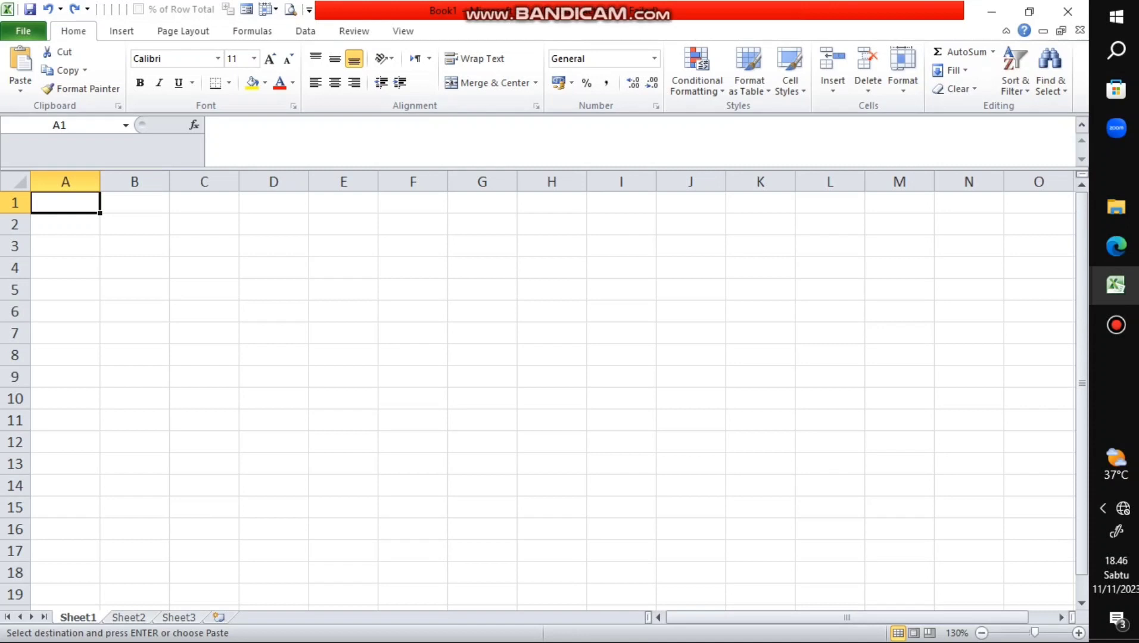
# - Enter "2. SMALL fungsi dari rumus ini adalah untuk mencari urutan nilai dari yang terkecil atau bawah" in cell A1, italicizing everything after "SMALL"
pyautogui.write('2.')
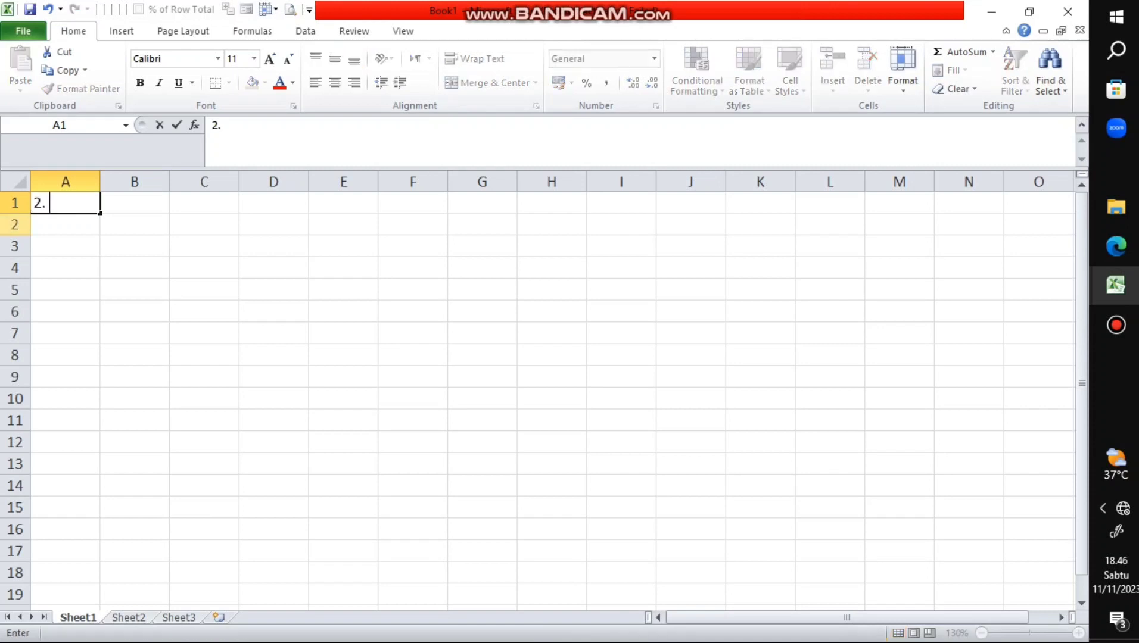
pyautogui.press('capslock')
pyautogui.write('SMA')
pyautogui.write('ALL')
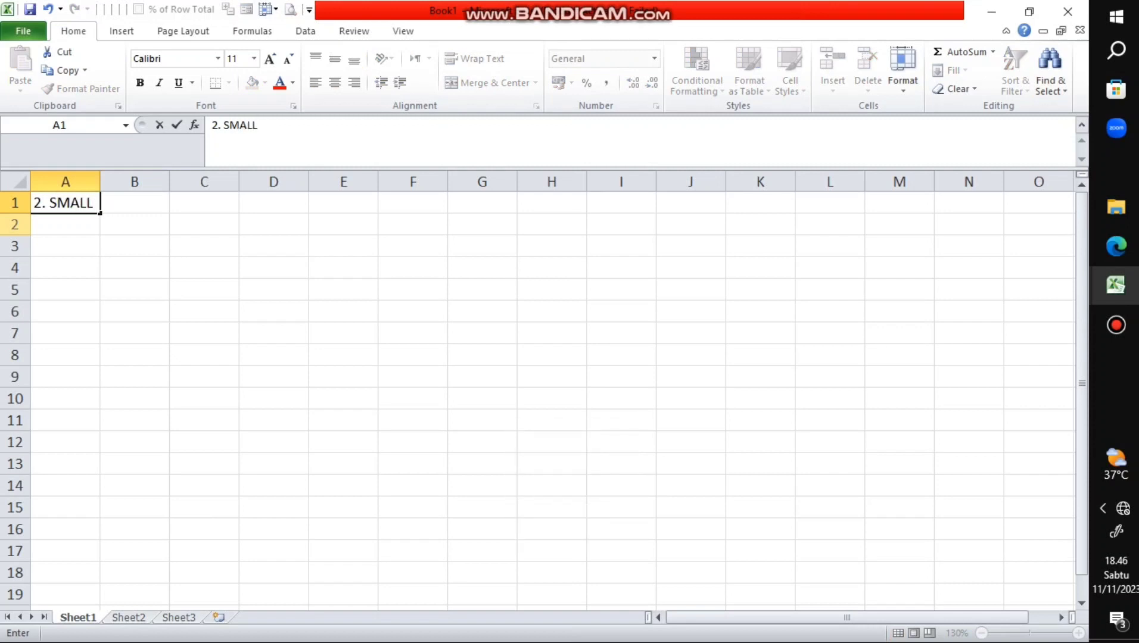
pyautogui.press('capslock')
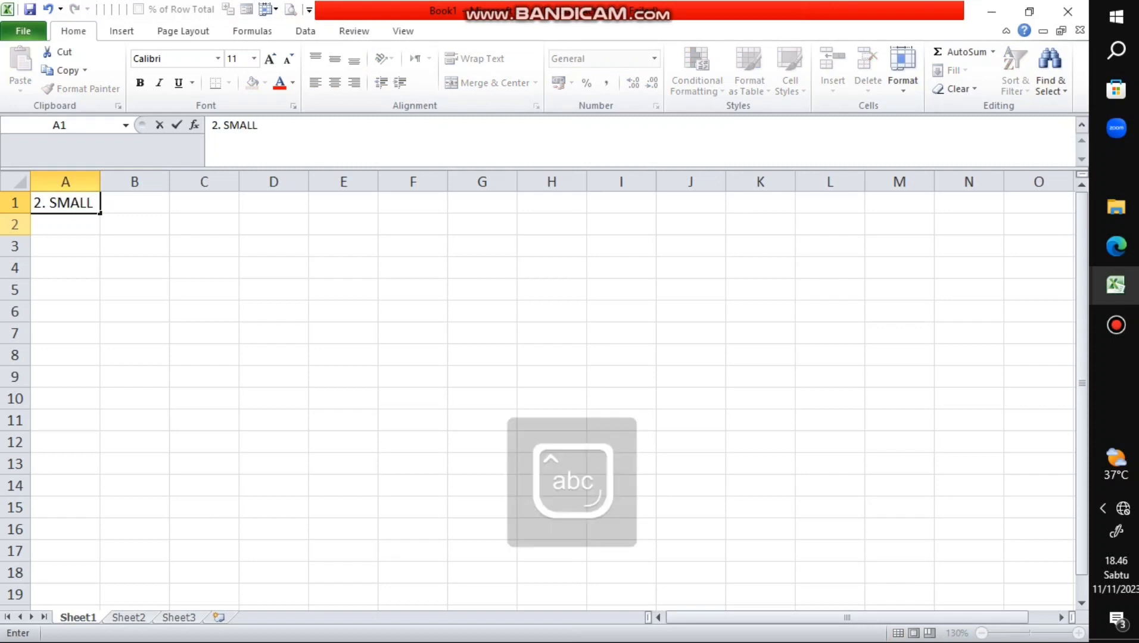
pyautogui.hotkey('ctrl', 'i')
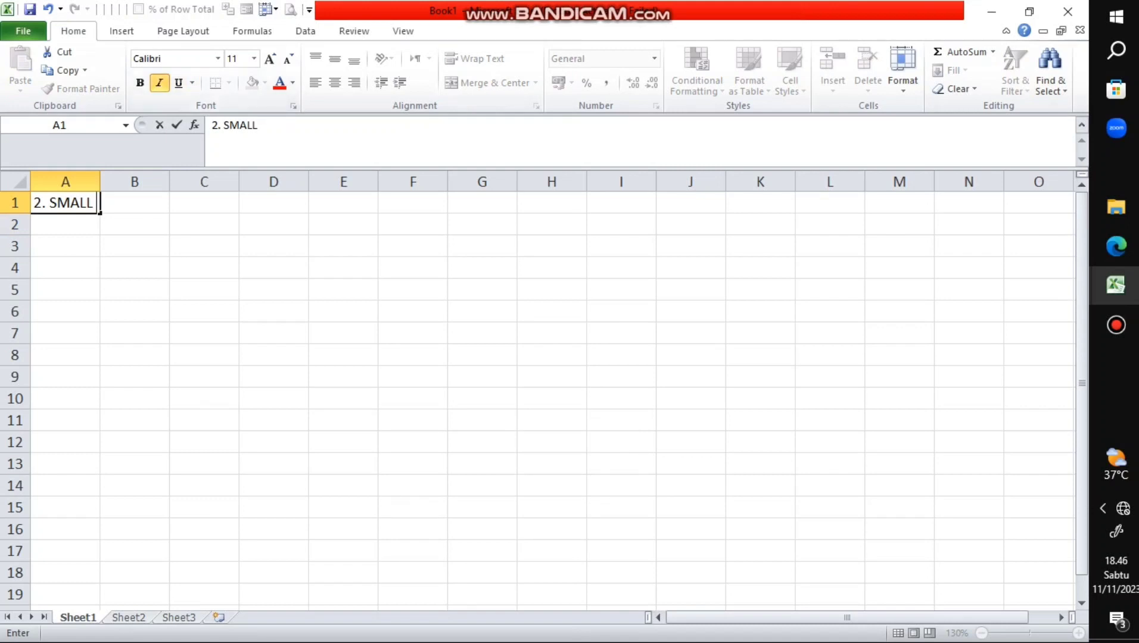
pyautogui.write('fungsi ')
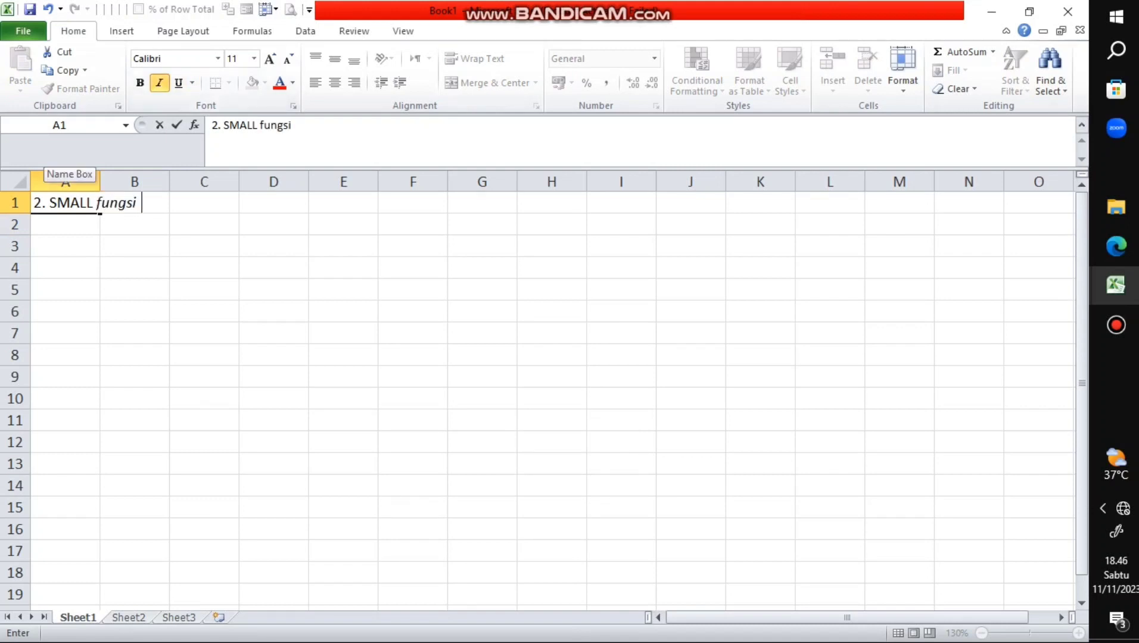
pyautogui.write('dari rumus')
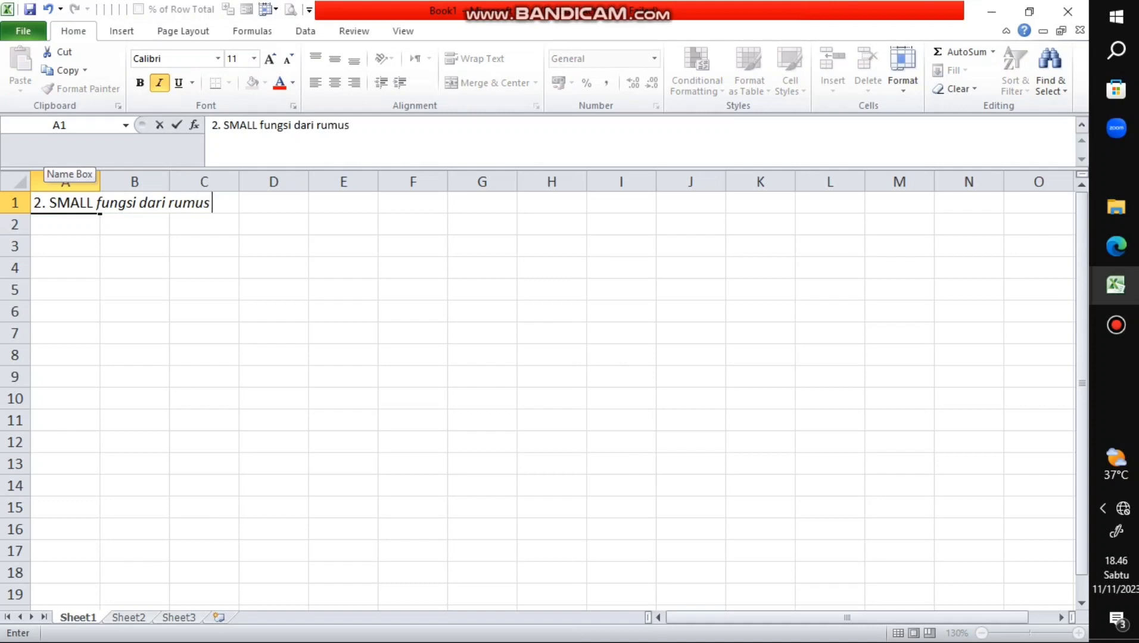
pyautogui.write(' ini adal')
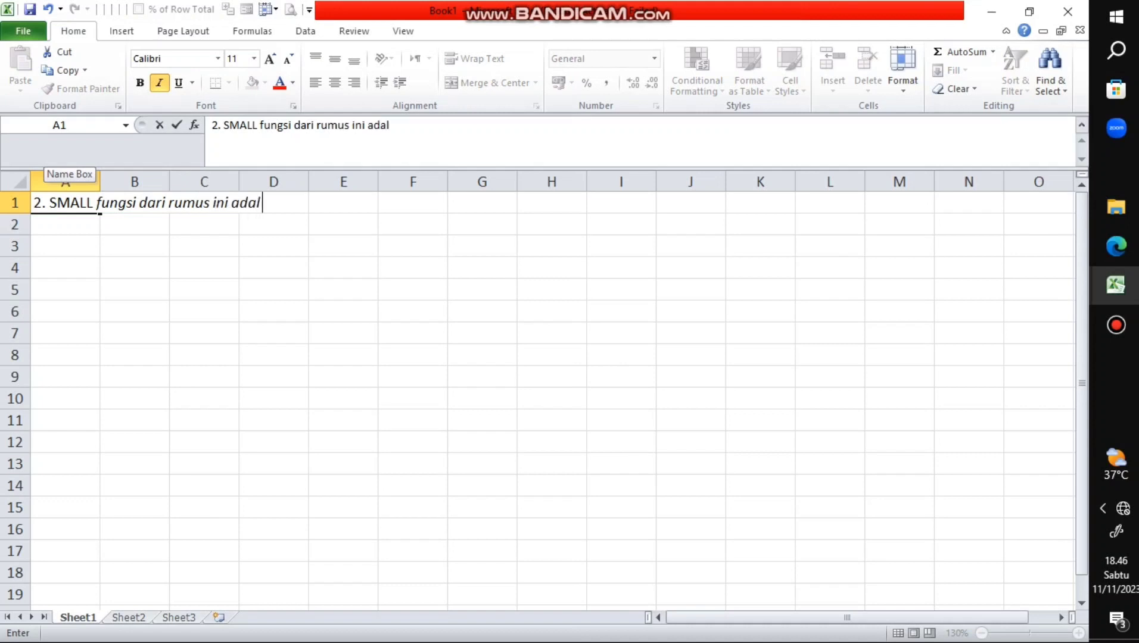
pyautogui.write('ah untuk men')
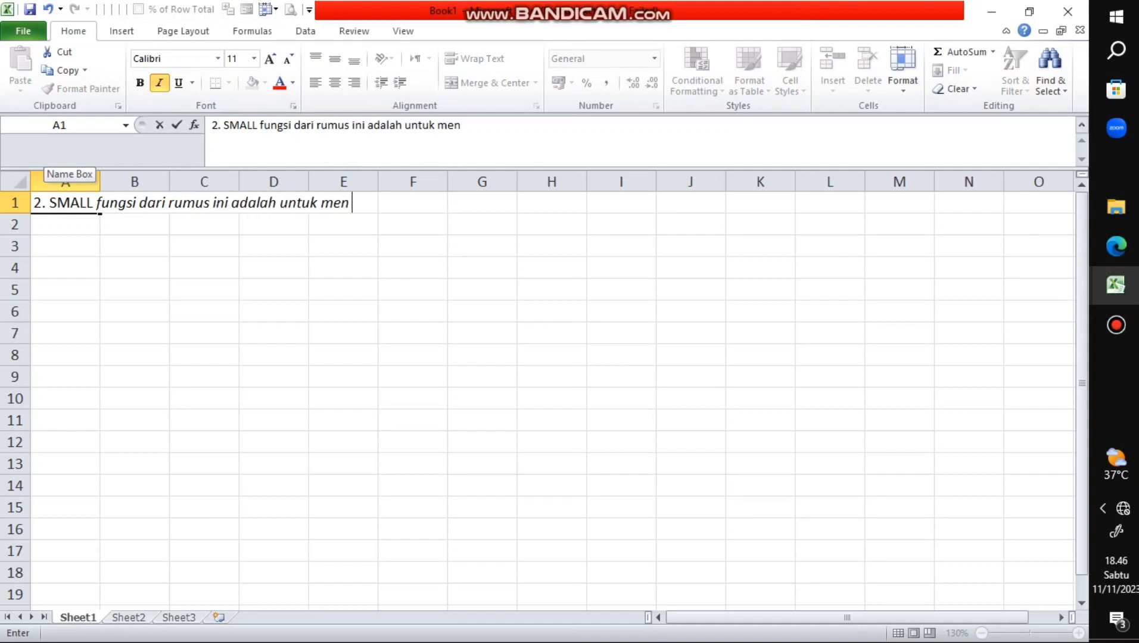
pyautogui.write('cari urutan ni')
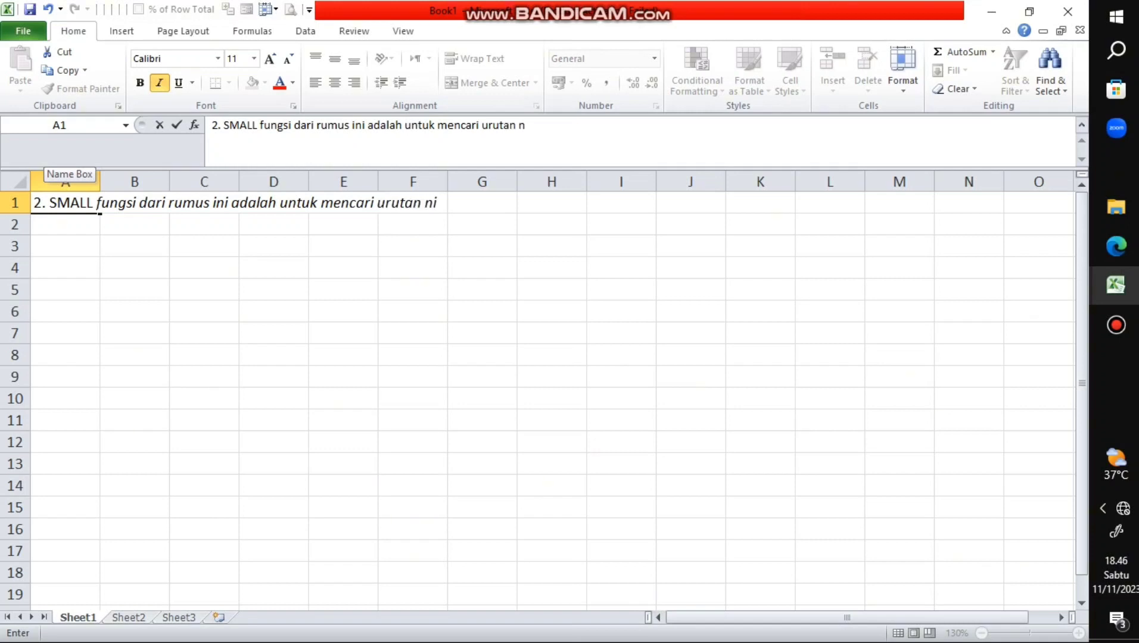
pyautogui.write('lai dari yang terkc')
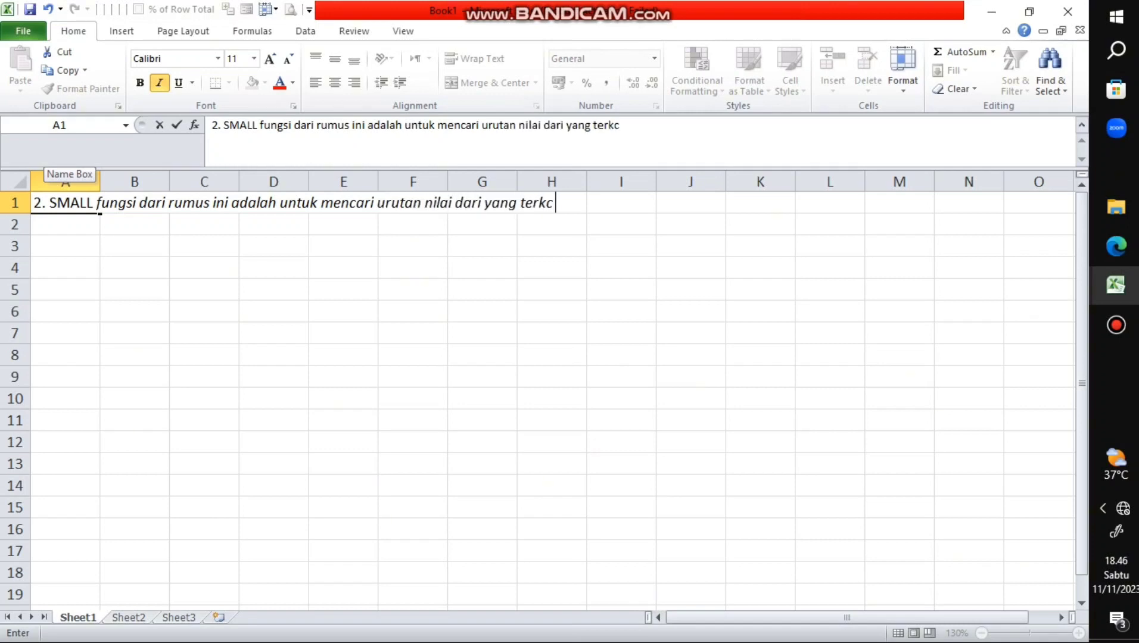
pyautogui.press('BackSpace')
pyautogui.write('ecil atau bawah')
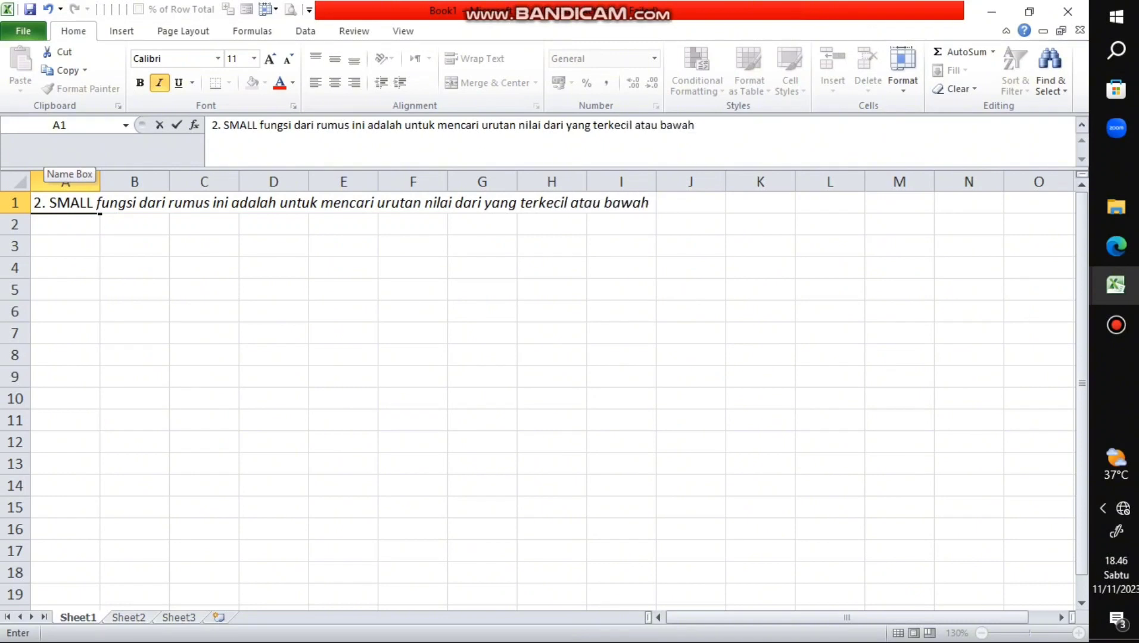
pyautogui.press('Return')
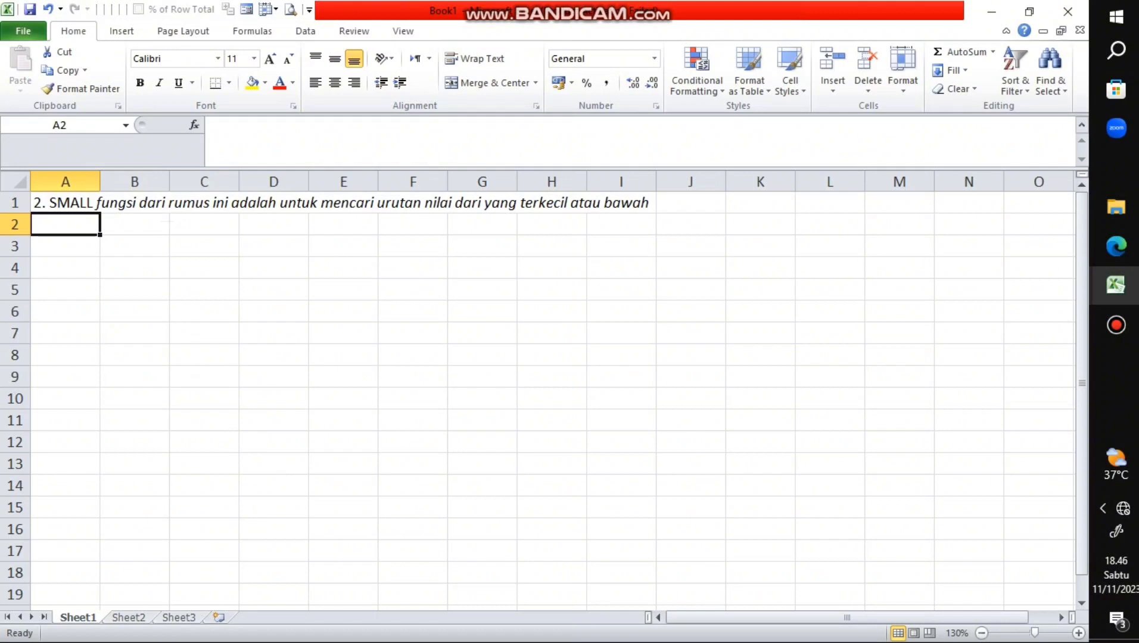
# - Paste the copied employee sales table at cell A2, keeping the source column widths
pyautogui.hotkey('ctrl', 'c')
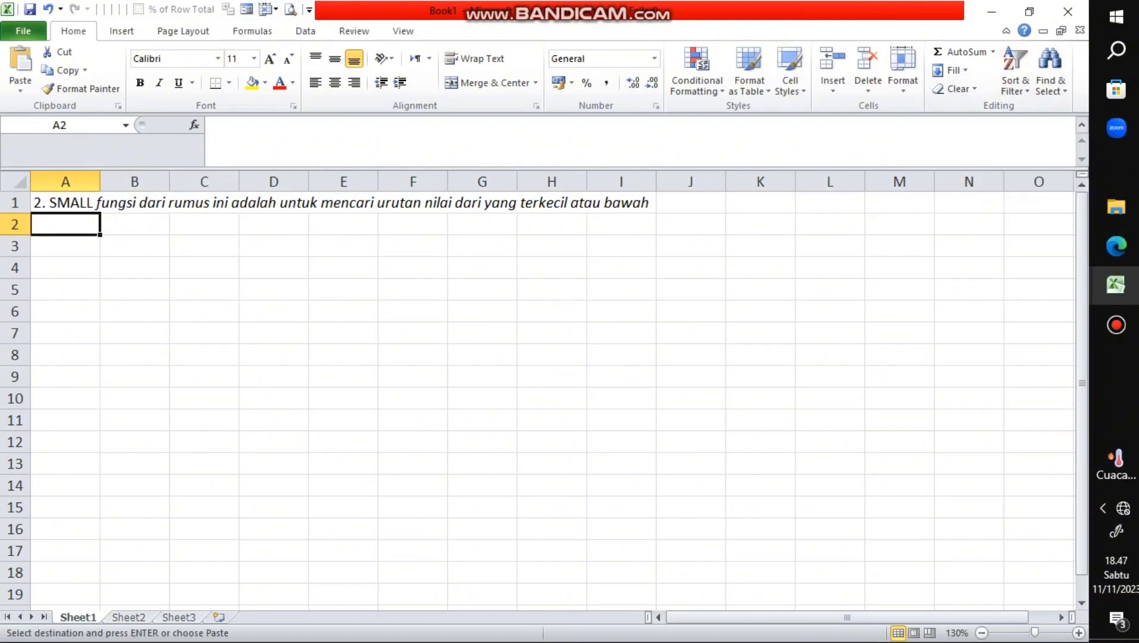
pyautogui.rightClick(60, 226)
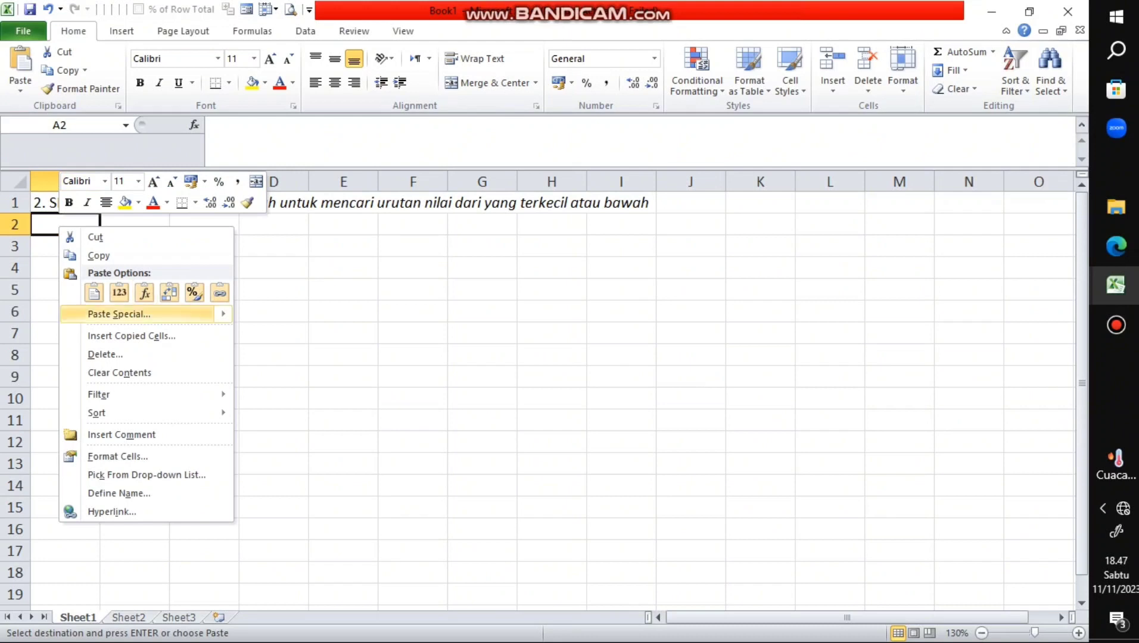
pyautogui.moveTo(120, 314)
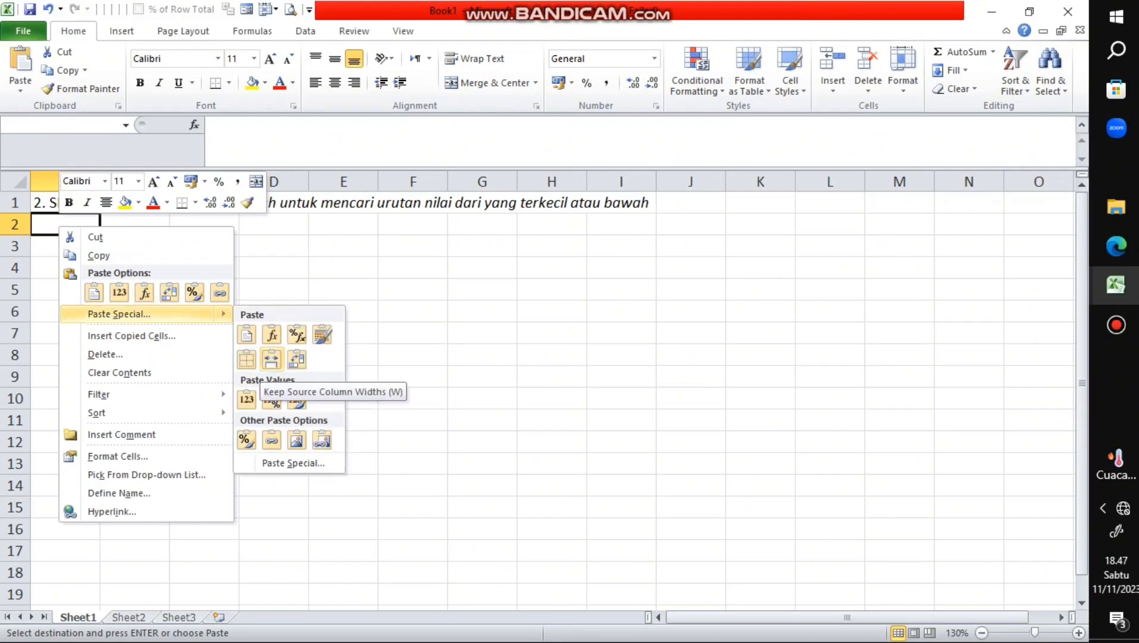
pyautogui.click(271, 360)
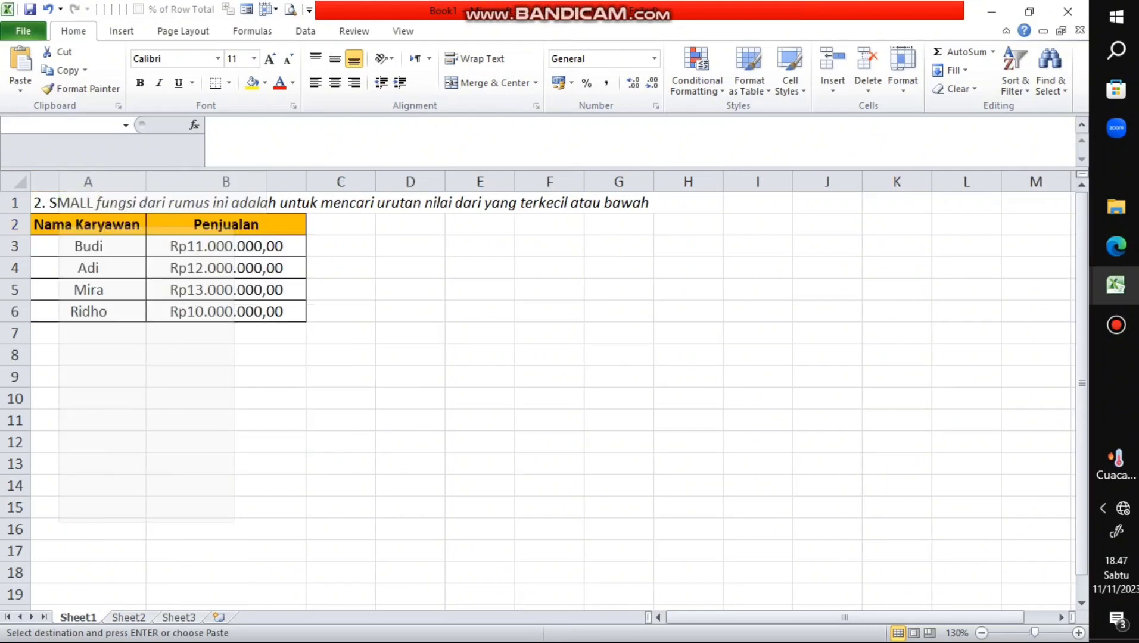
# - Enter the text "Carilah data" in cell C3 beside the sales table
pyautogui.click(341, 246)
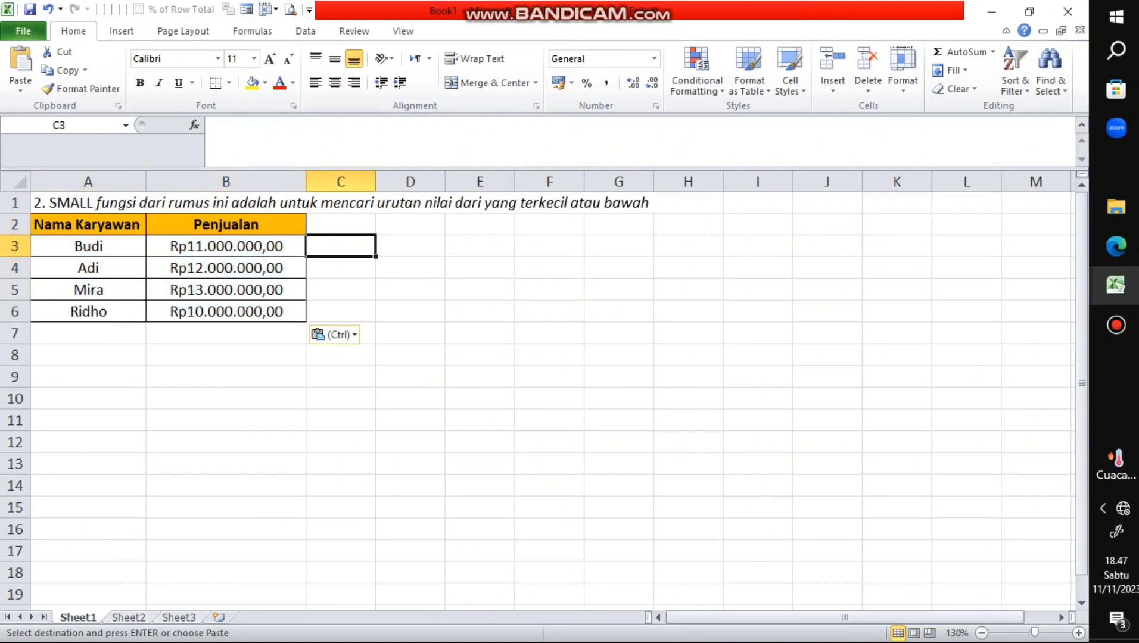
pyautogui.write('Carilah')
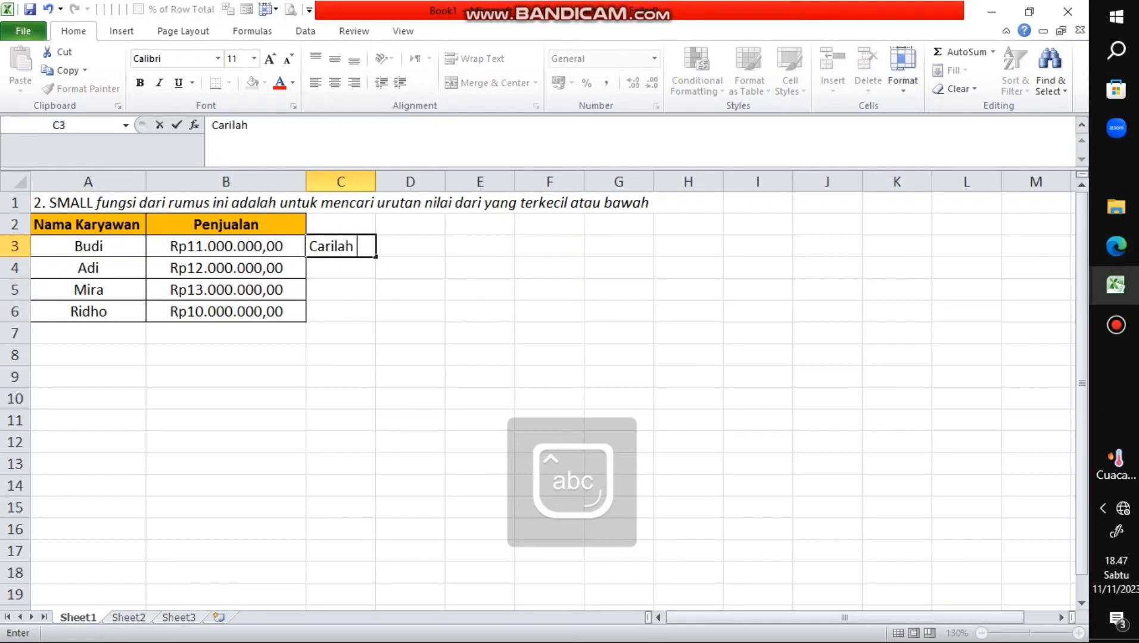
pyautogui.write(' data')
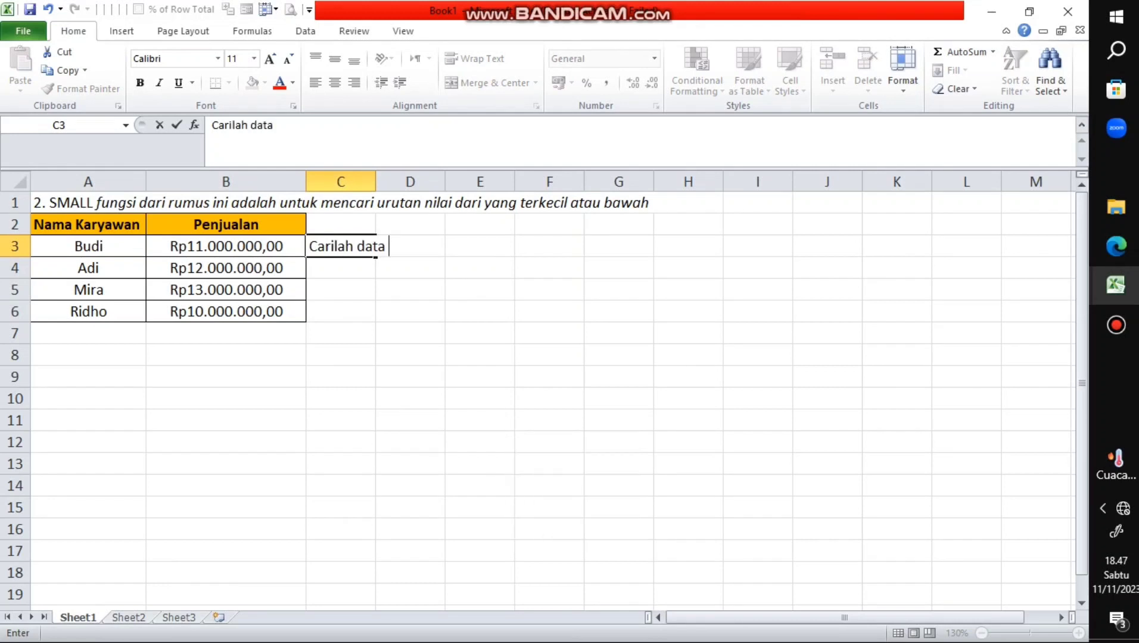
pyautogui.press('Left')
pyautogui.press('Left')
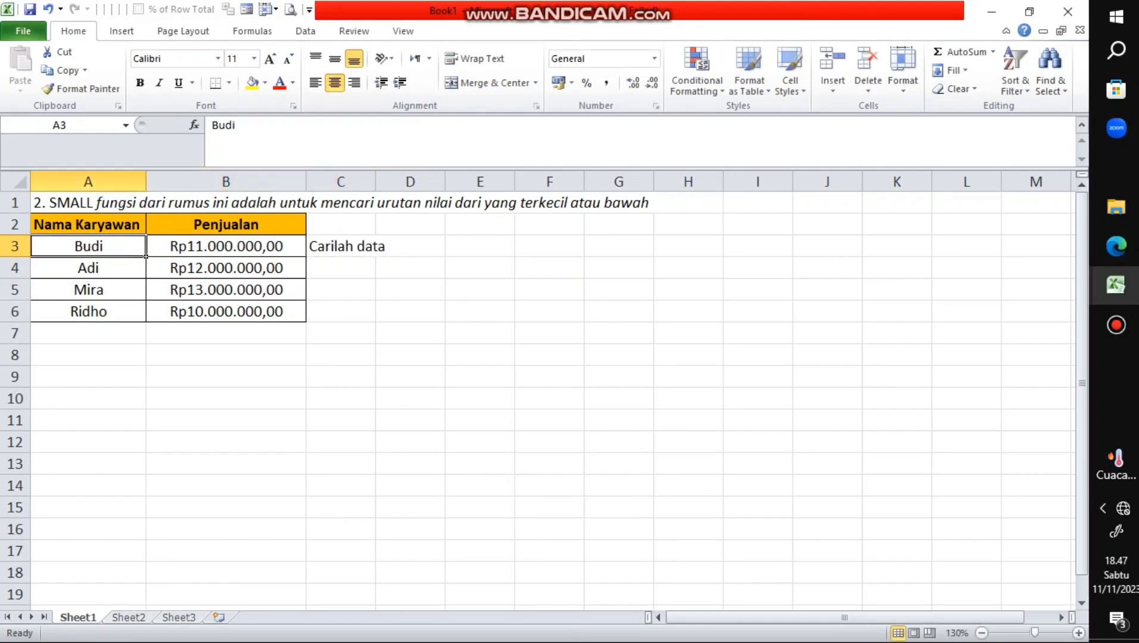
# - Change the text in cell C3 to "Carilah urutan penjualan terkecil ke 3", removing the word "data"
pyautogui.click(374, 246)
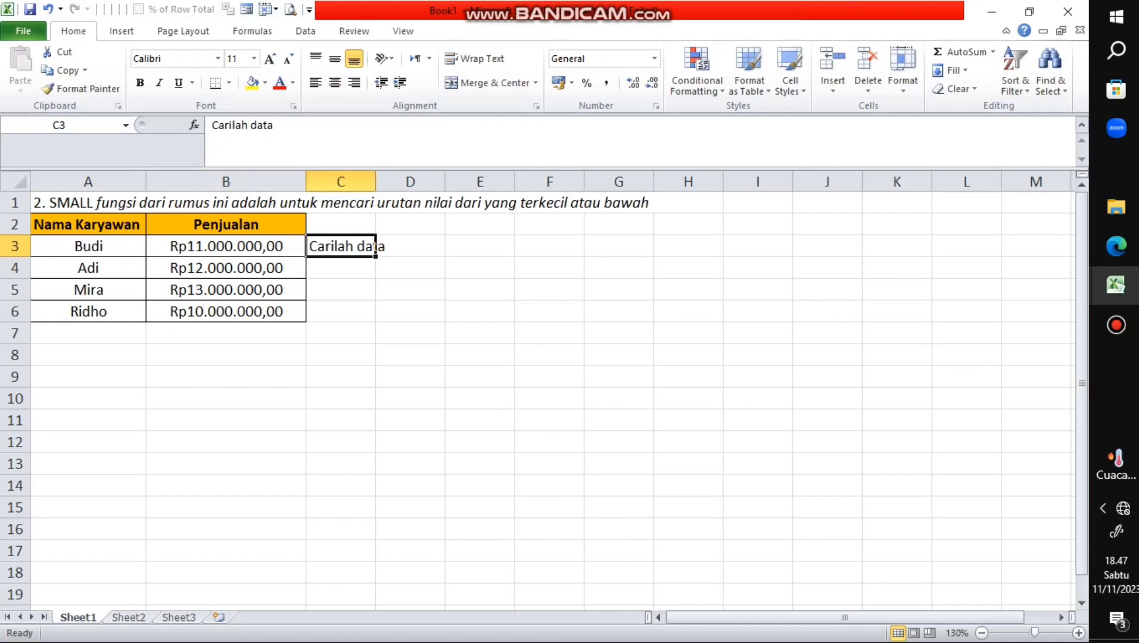
pyautogui.click(251, 125)
pyautogui.write('urutan penjualan terkecil ke 3')
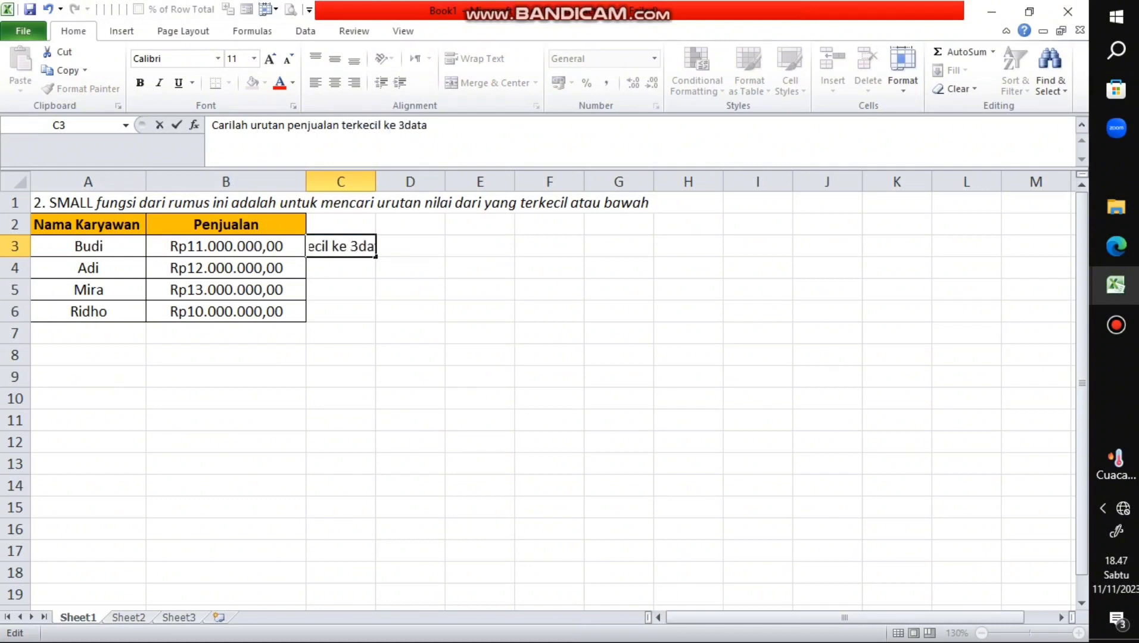
pyautogui.press('Right')
pyautogui.press('Right')
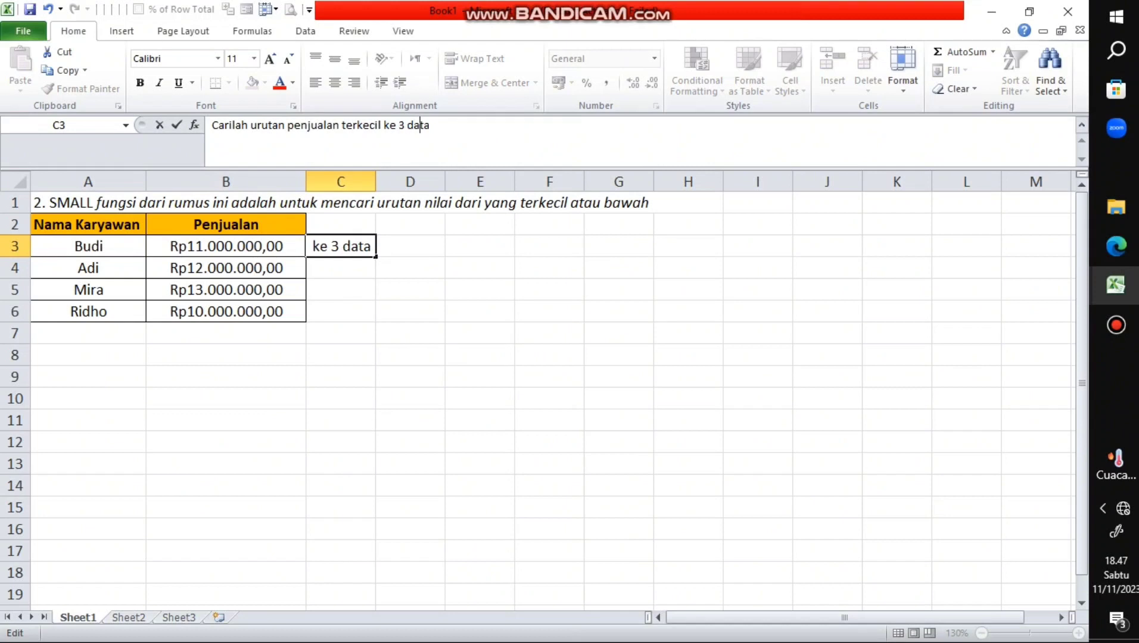
pyautogui.press('Right')
pyautogui.press('Right')
pyautogui.press('BackSpace')
pyautogui.press('BackSpace')
pyautogui.press('BackSpace')
pyautogui.press('BackSpace')
pyautogui.press('BackSpace')
pyautogui.click(340, 333)
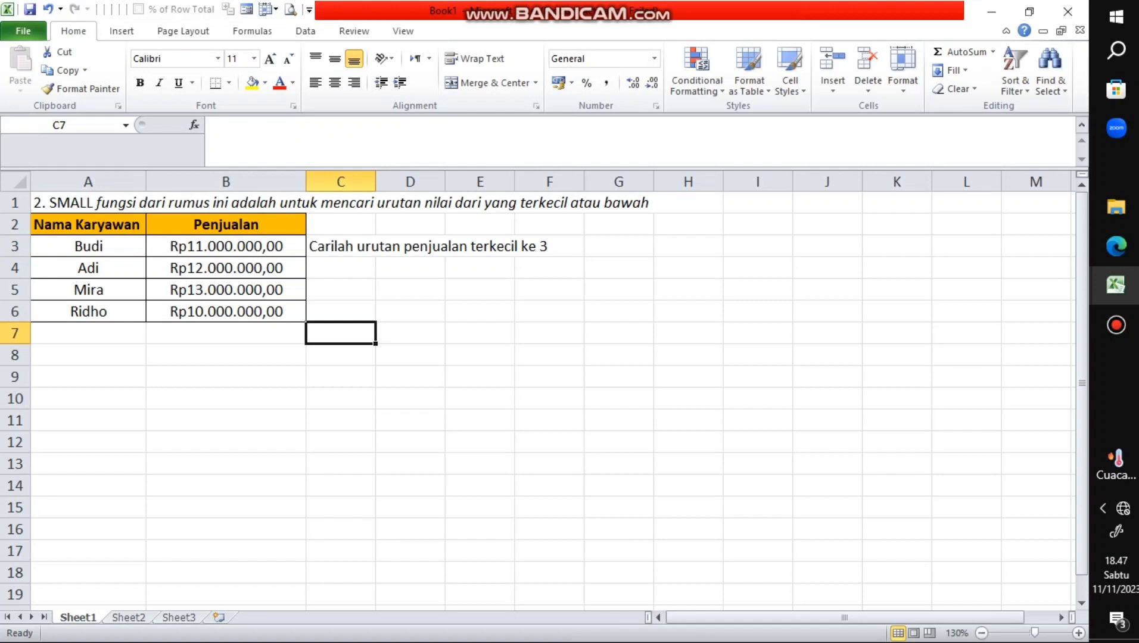
# - Copy the question from cell C3 into C4 and change its rank so it reads "Carilah urutan penjualan terkecil ke 2"
pyautogui.click(374, 246)
pyautogui.hotkey('ctrl', 'c')
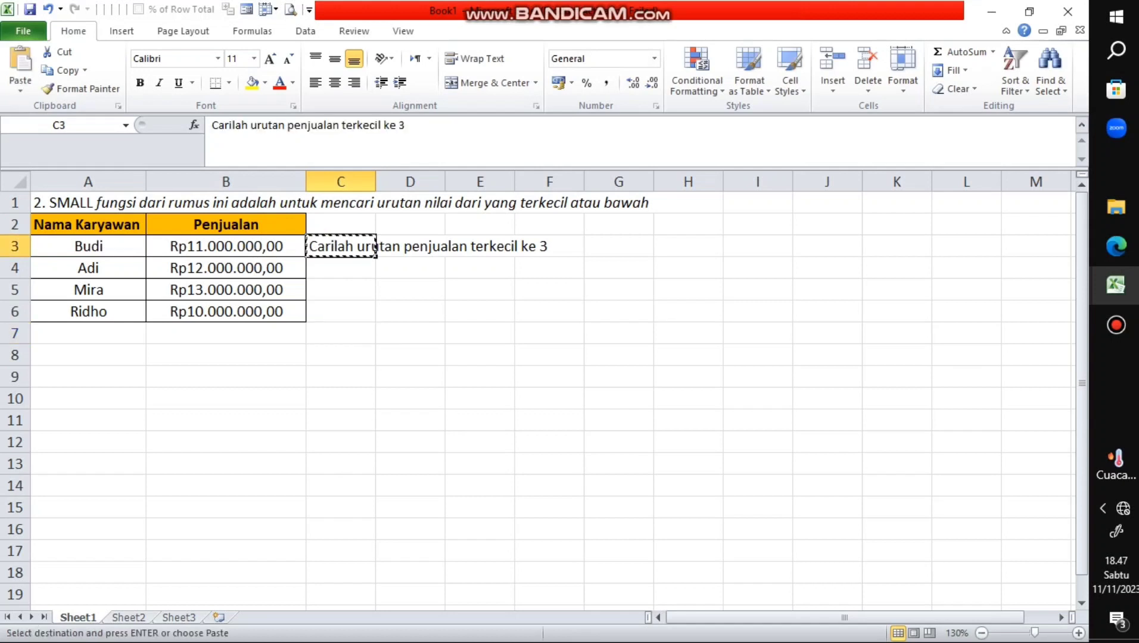
pyautogui.click(374, 268)
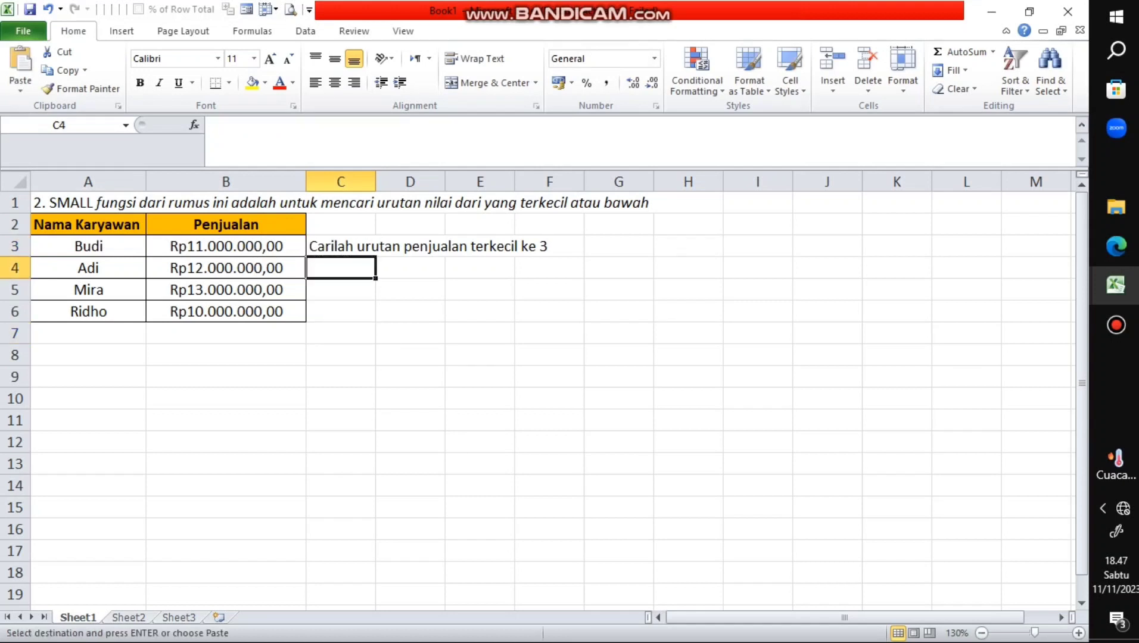
pyautogui.hotkey('ctrl', 'v')
pyautogui.click(424, 137)
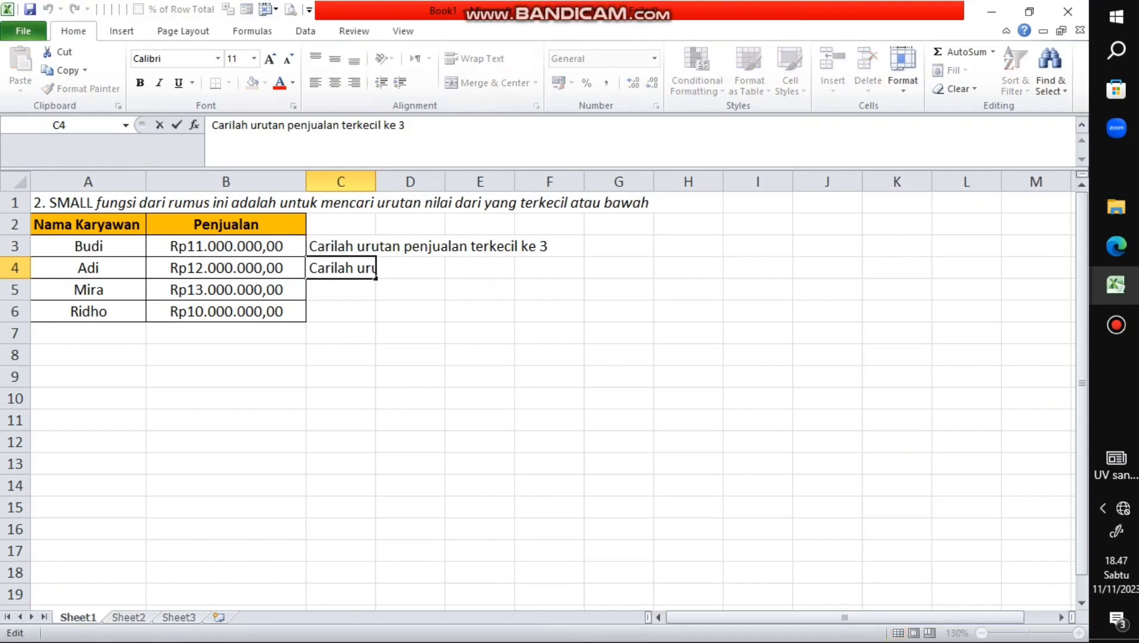
pyautogui.press('BackSpace')
pyautogui.press('BackSpace')
pyautogui.press('BackSpace')
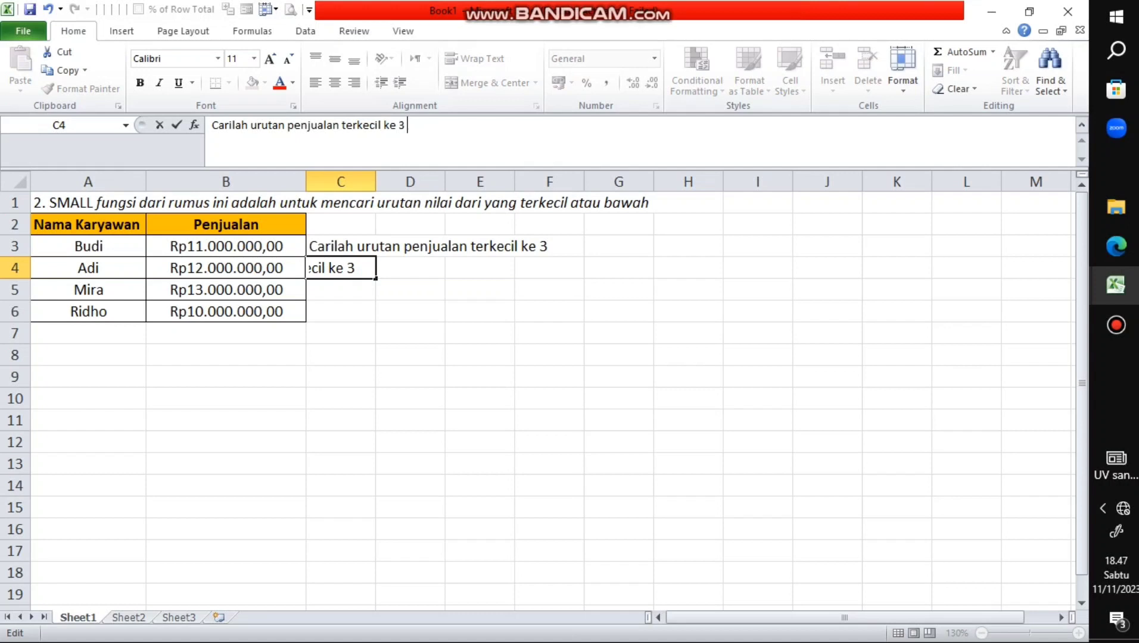
pyautogui.write('2')
pyautogui.press('Return')
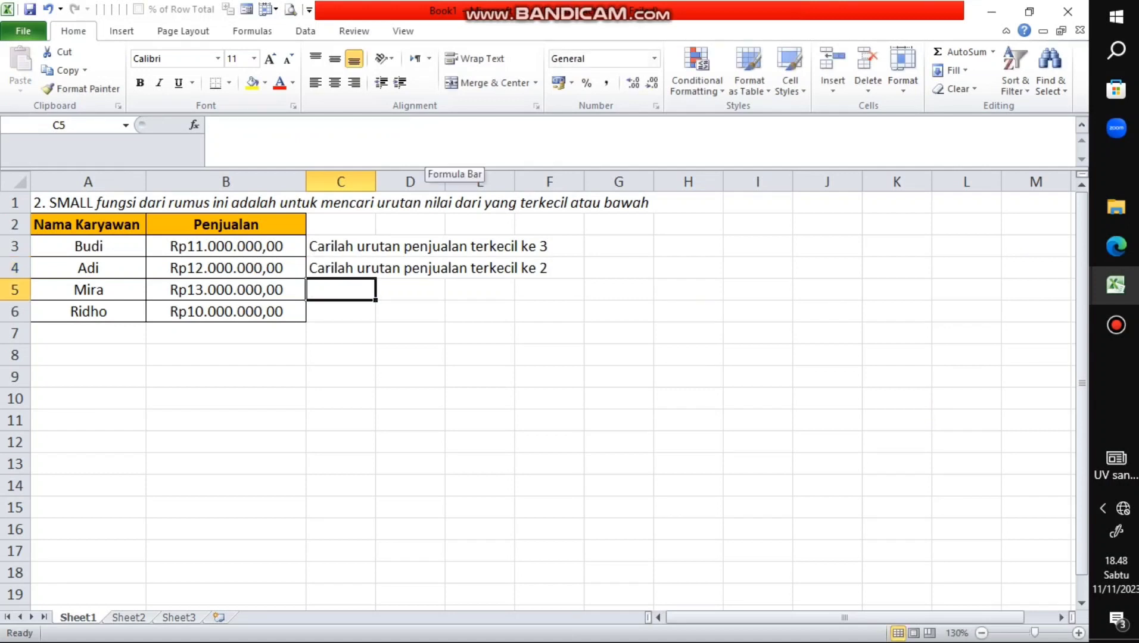
# - Enter the formula =SMALL(B3:B6;3) in cell G3 beside the third-smallest sales question
pyautogui.click(619, 246)
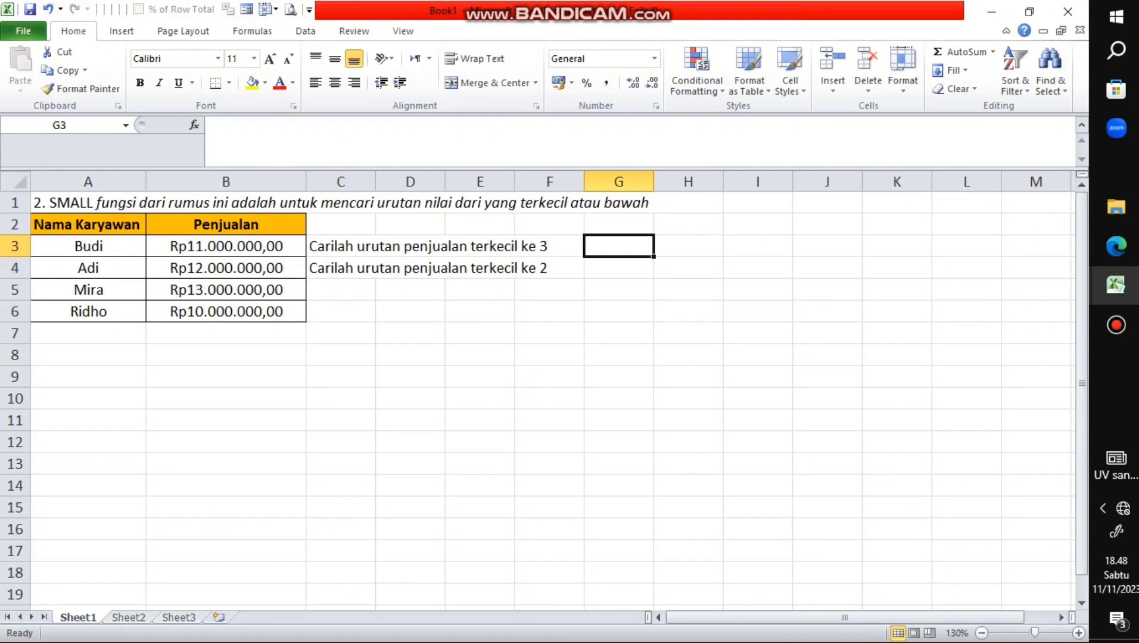
pyautogui.write('=')
pyautogui.press('capslock')
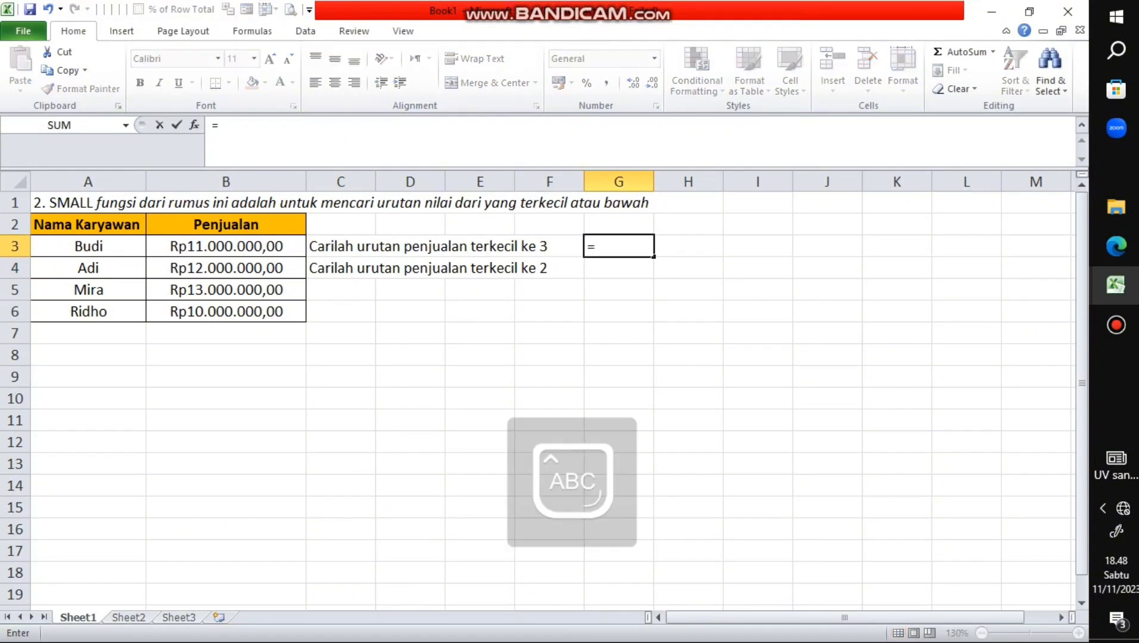
pyautogui.write('SMAL')
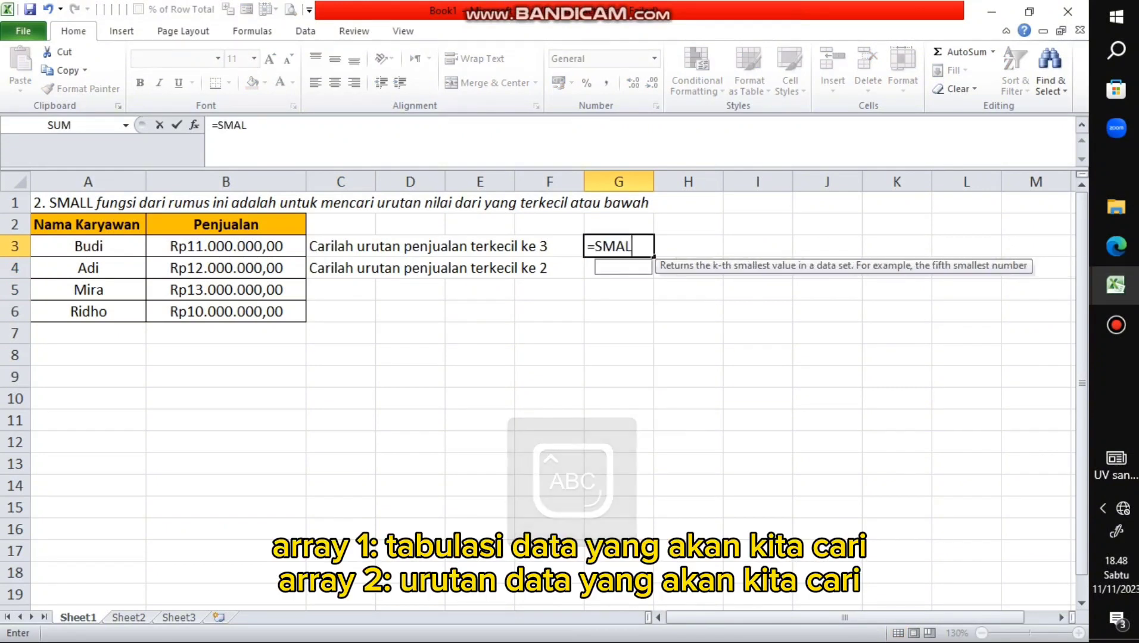
pyautogui.write('L(')
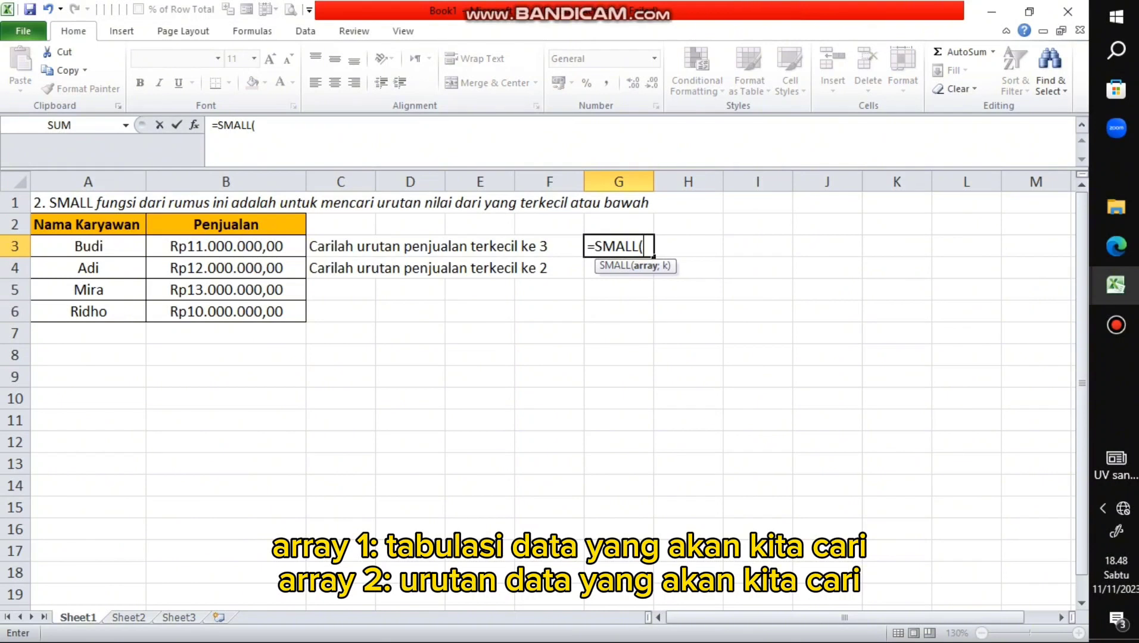
pyautogui.moveTo(226, 246); pyautogui.dragTo(227, 312)
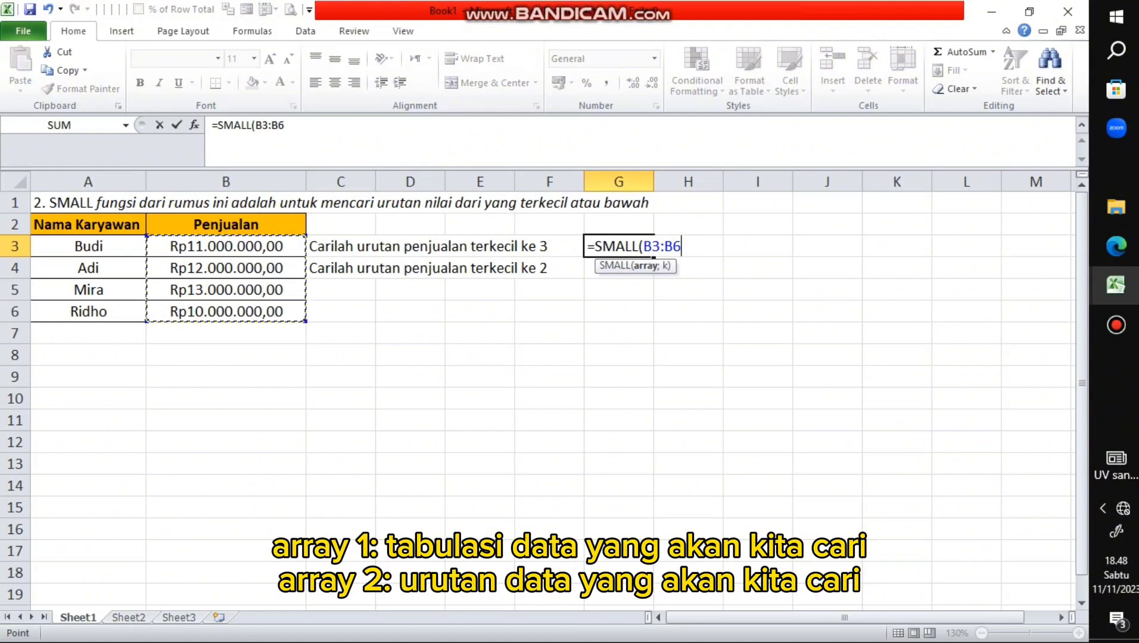
pyautogui.write(';')
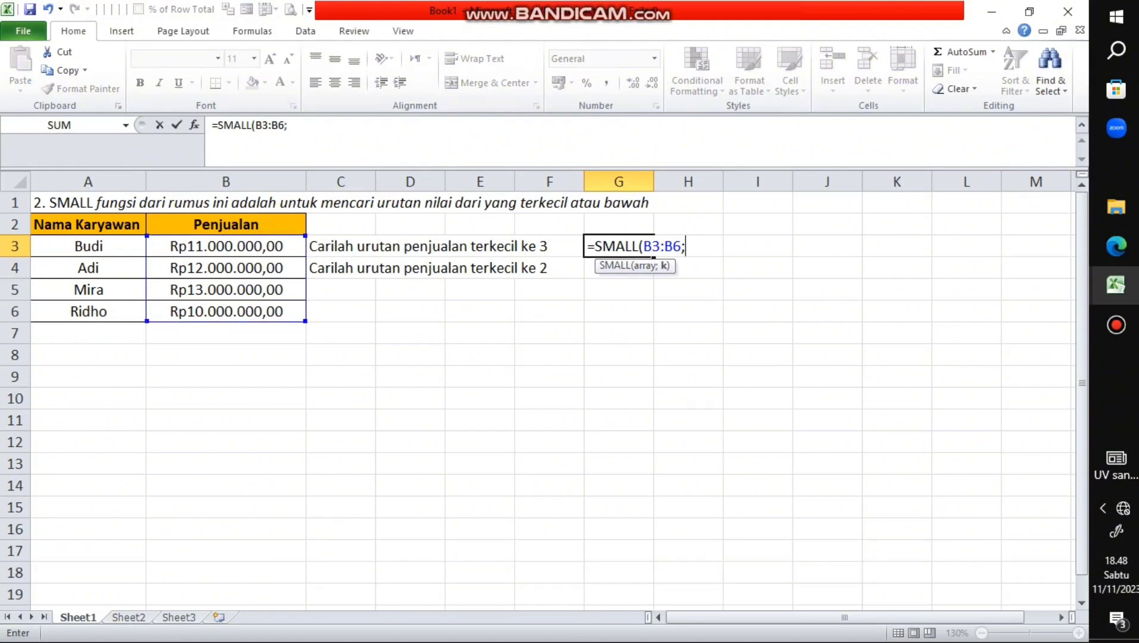
pyautogui.write('3)')
pyautogui.press('Return')
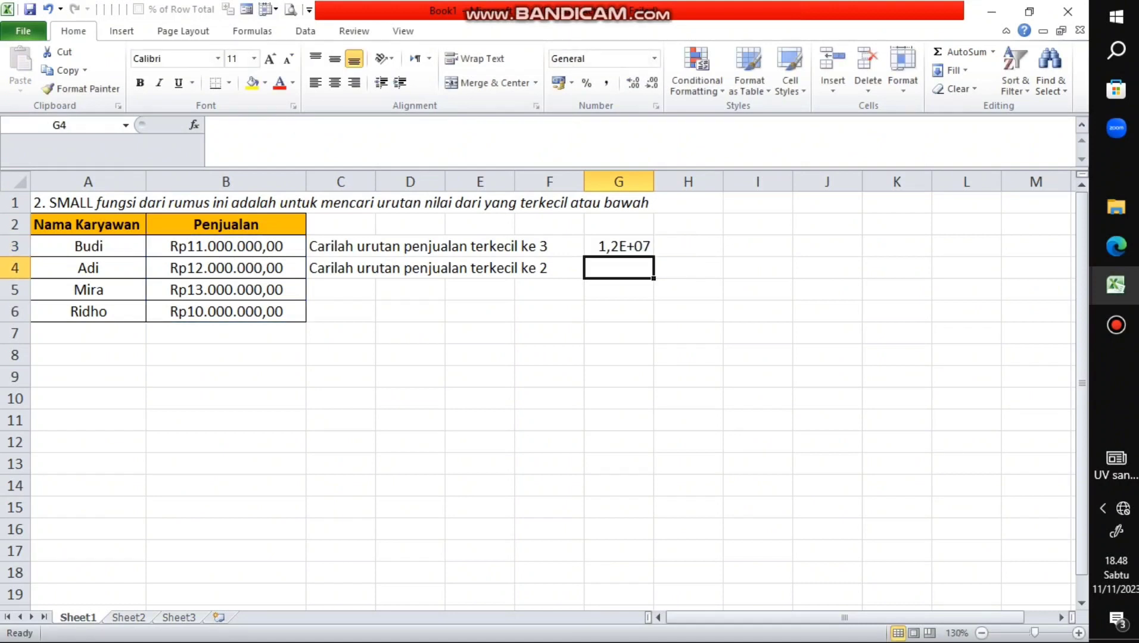
# - Apply the Rp accounting number format to cells G3:G4 and widen column G to fit the full amounts
pyautogui.doubleClick(654, 182)
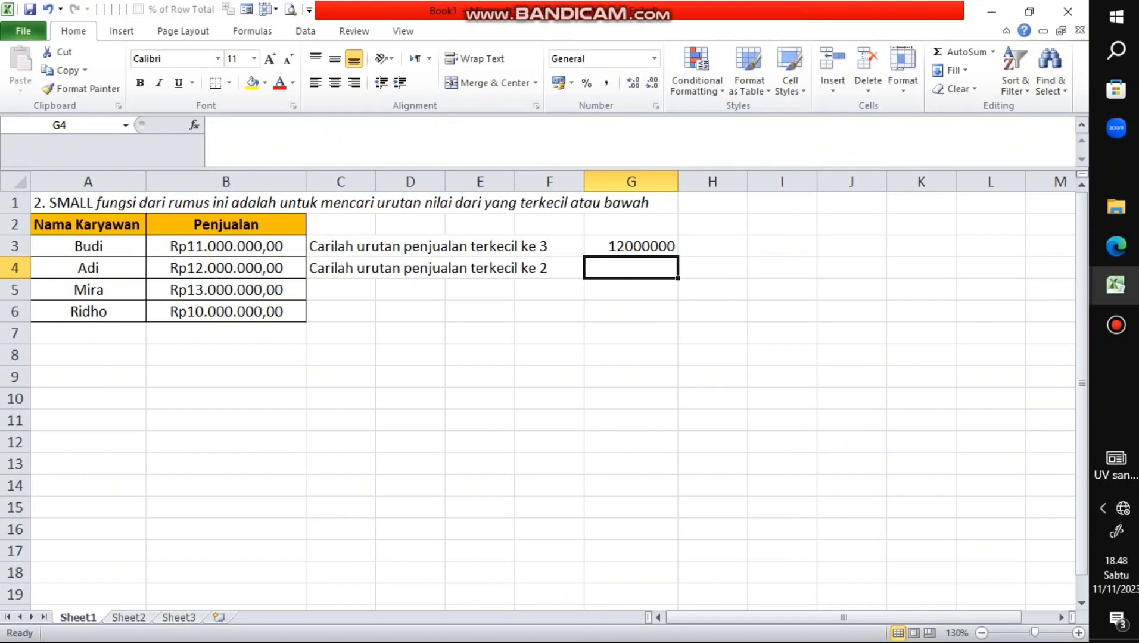
pyautogui.click(632, 246)
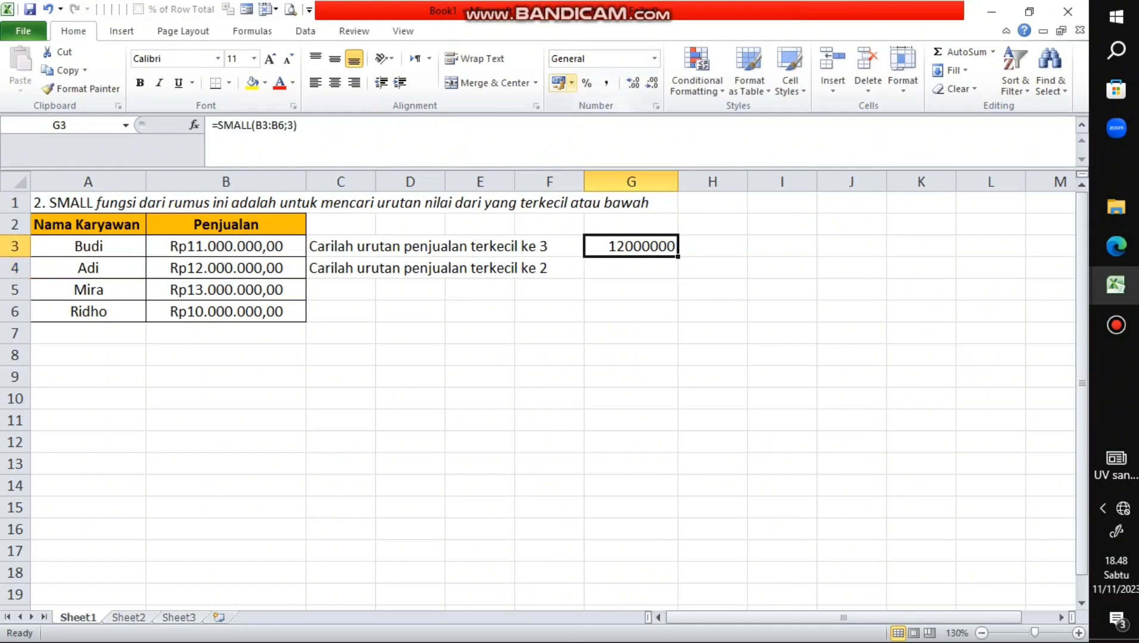
pyautogui.click(571, 83)
pyautogui.press('Escape')
pyautogui.hotkey('shift', 'Down')
pyautogui.click(558, 83)
pyautogui.moveTo(678, 181); pyautogui.dragTo(721, 181)
# - Enter the formula =SMALL(B3:B6;2) in cell G4 beside the second-smallest sales question
pyautogui.click(653, 268)
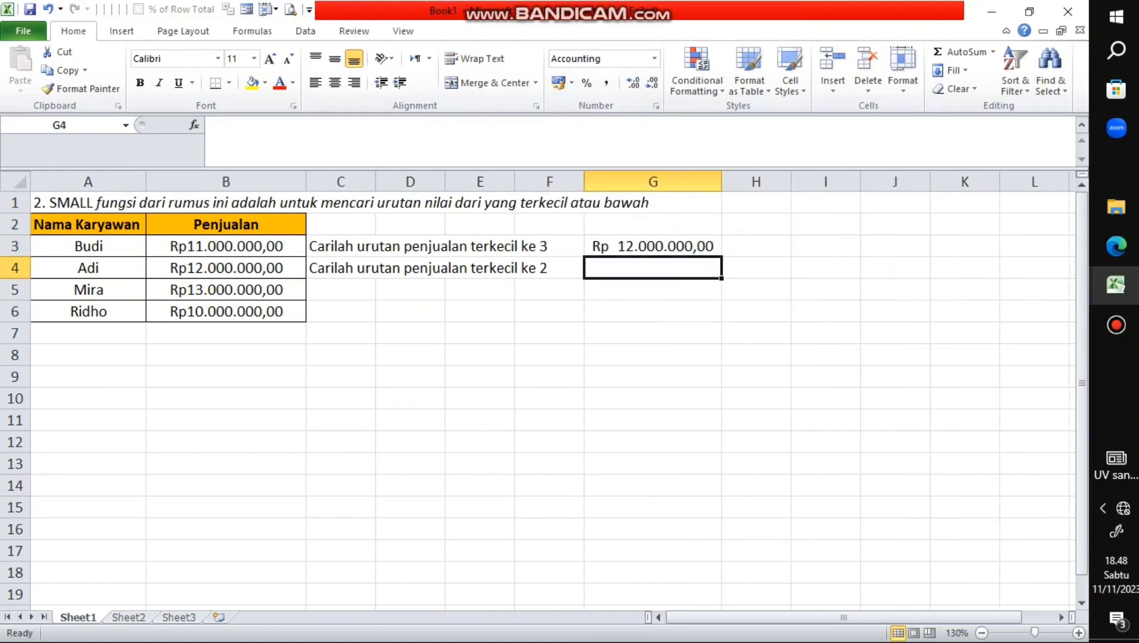
pyautogui.write('=')
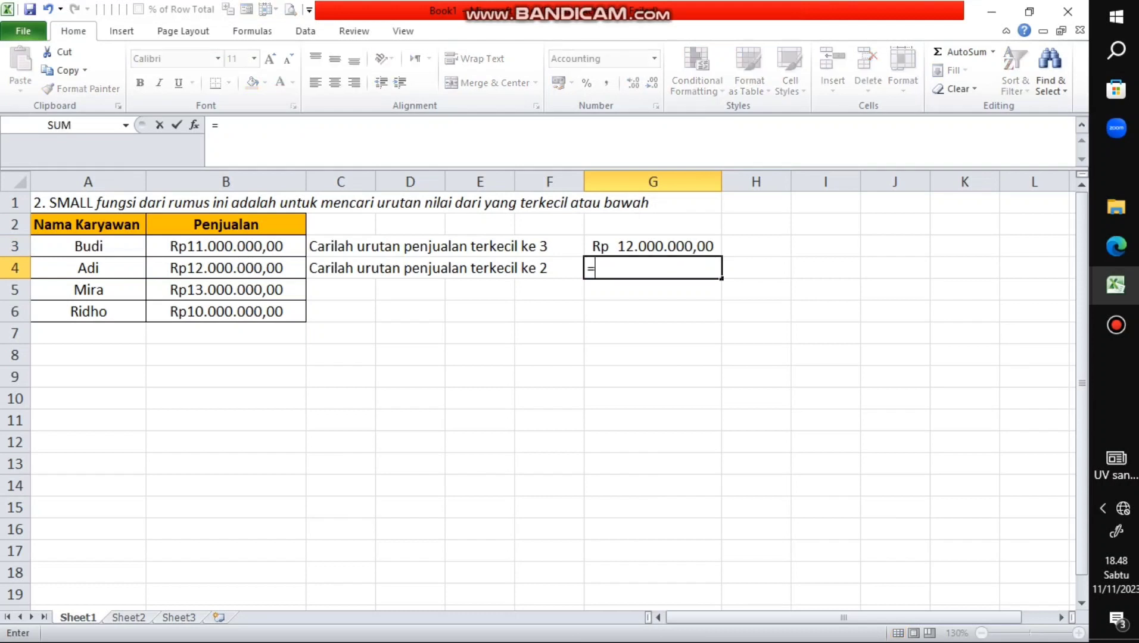
pyautogui.write('SMALL(')
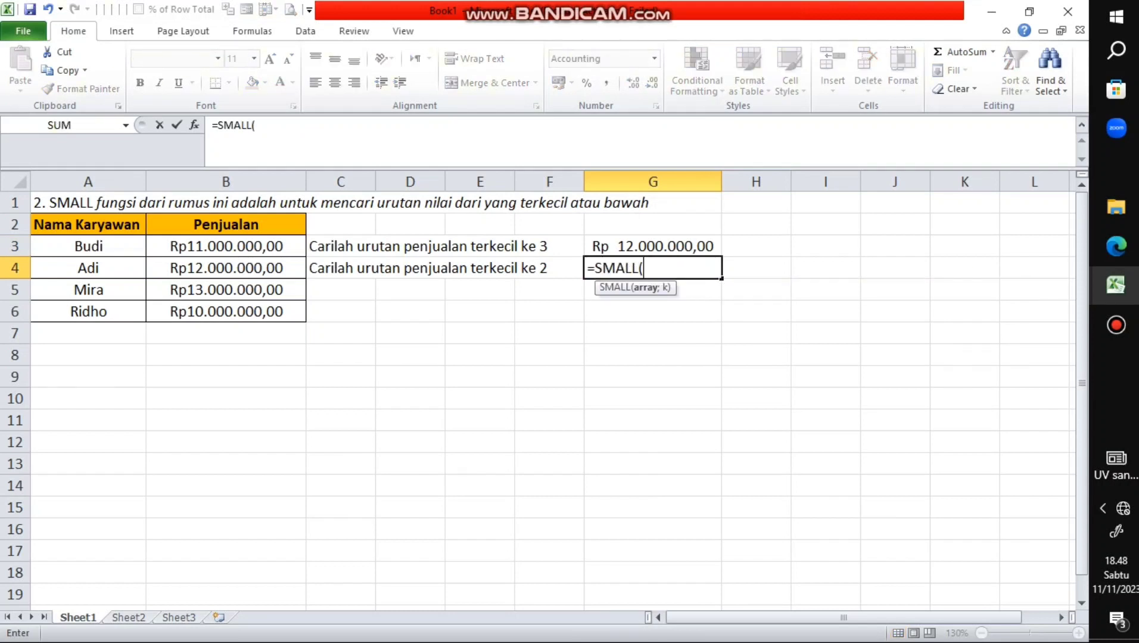
pyautogui.moveTo(226, 246); pyautogui.dragTo(286, 312)
pyautogui.write(';')
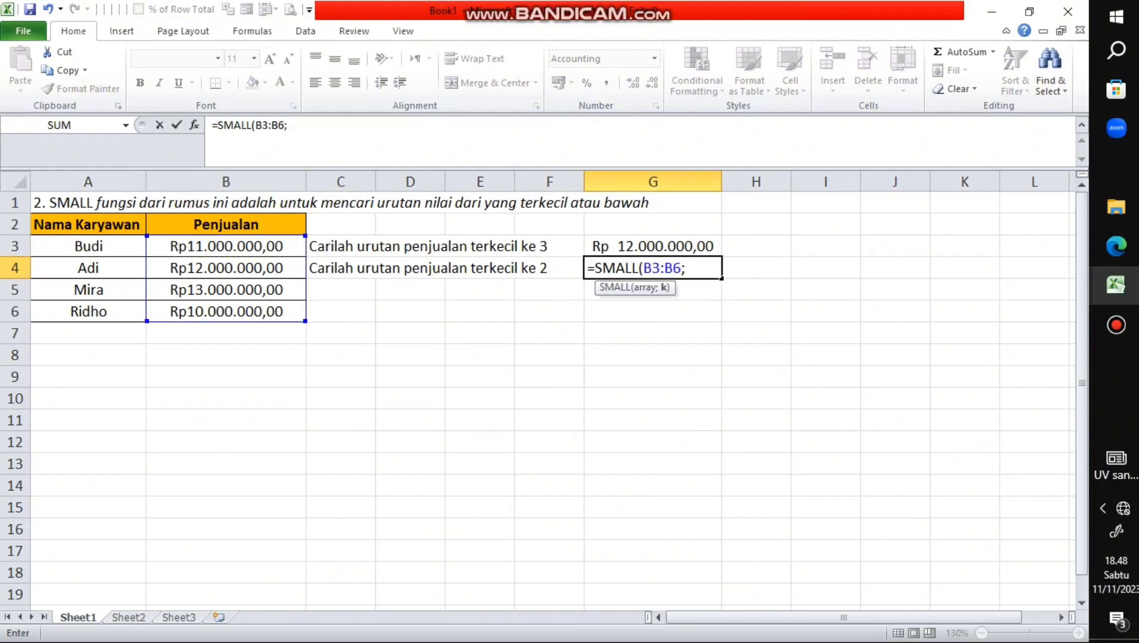
pyautogui.write('2)')
pyautogui.press('Return')
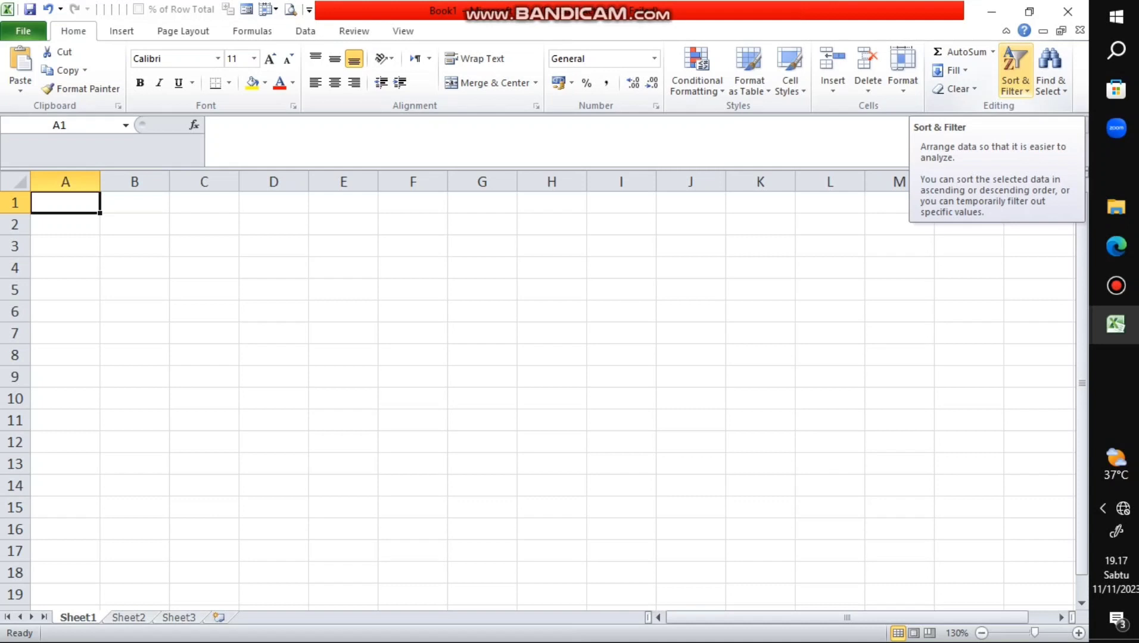
# - Enter "3. SUMPRODUCT fungsi dari rumus ini adalah untuk menjumlahkandua kolom dengan cara perkalian otomatis" in cell A1, italicising everything after SUMPRODUCT
pyautogui.write('3.')
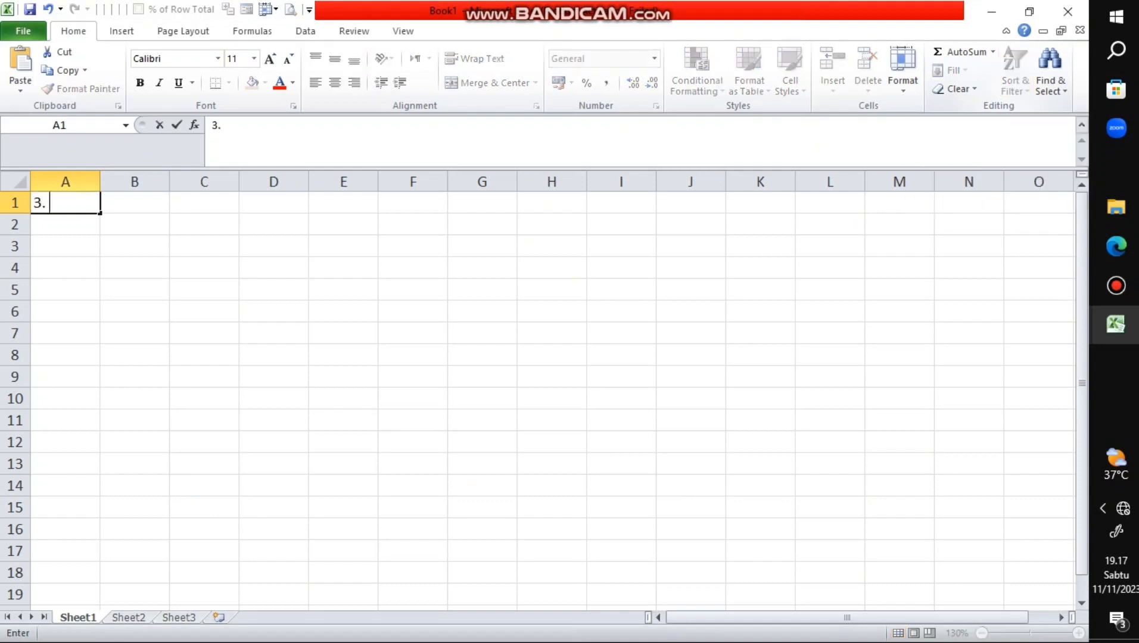
pyautogui.press('capslock')
pyautogui.press('capslock')
pyautogui.write('SUMPRODUCT')
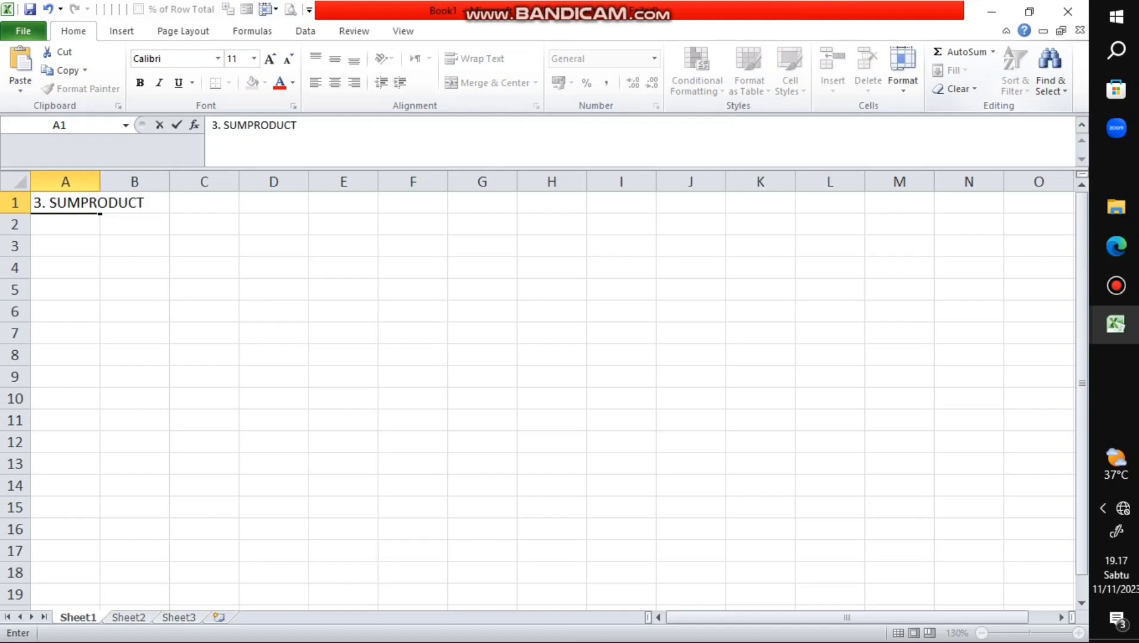
pyautogui.hotkey('ctrl', 'i')
pyautogui.write('fungsi')
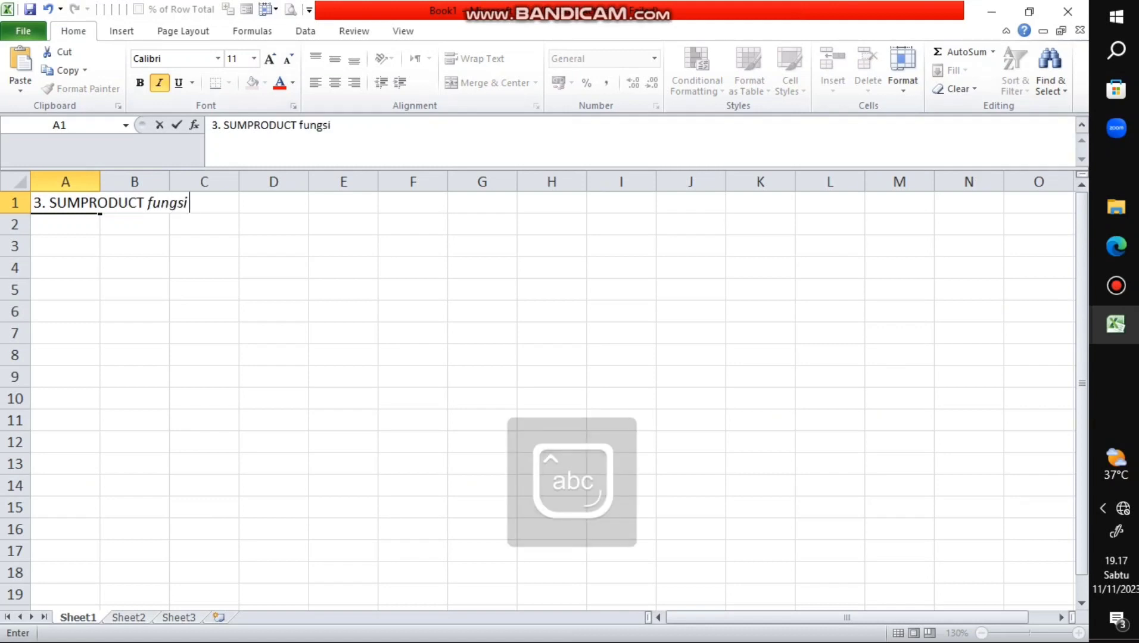
pyautogui.write(' dari rumus ini adalah untuk menjumlahkan')
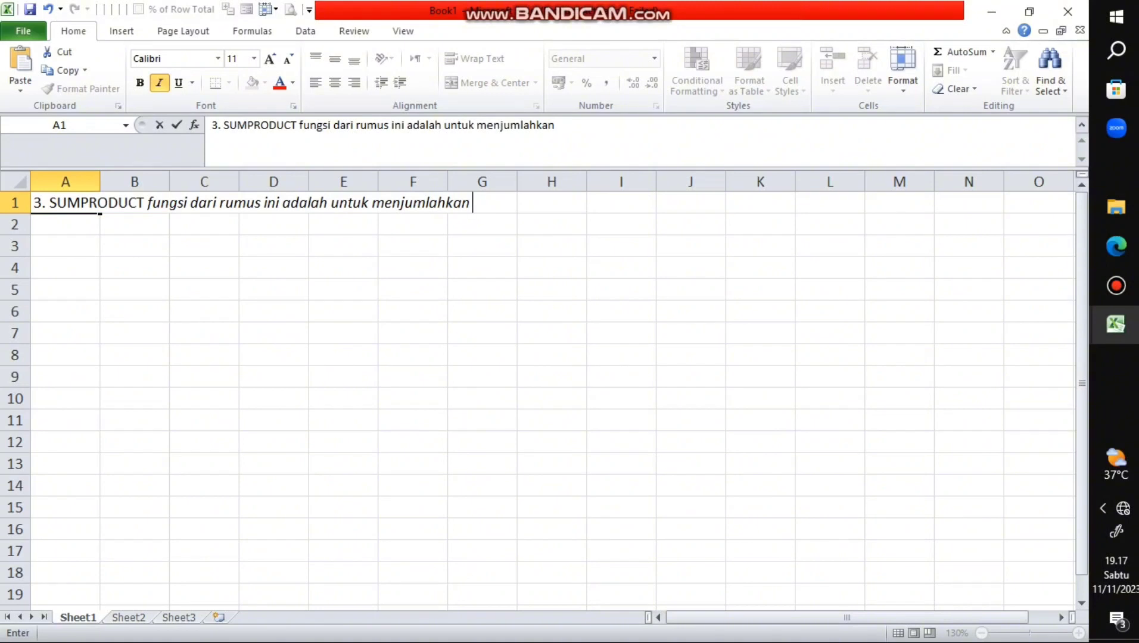
pyautogui.write('dua kolom dengan cara perkalian otomatis')
pyautogui.press('Return')
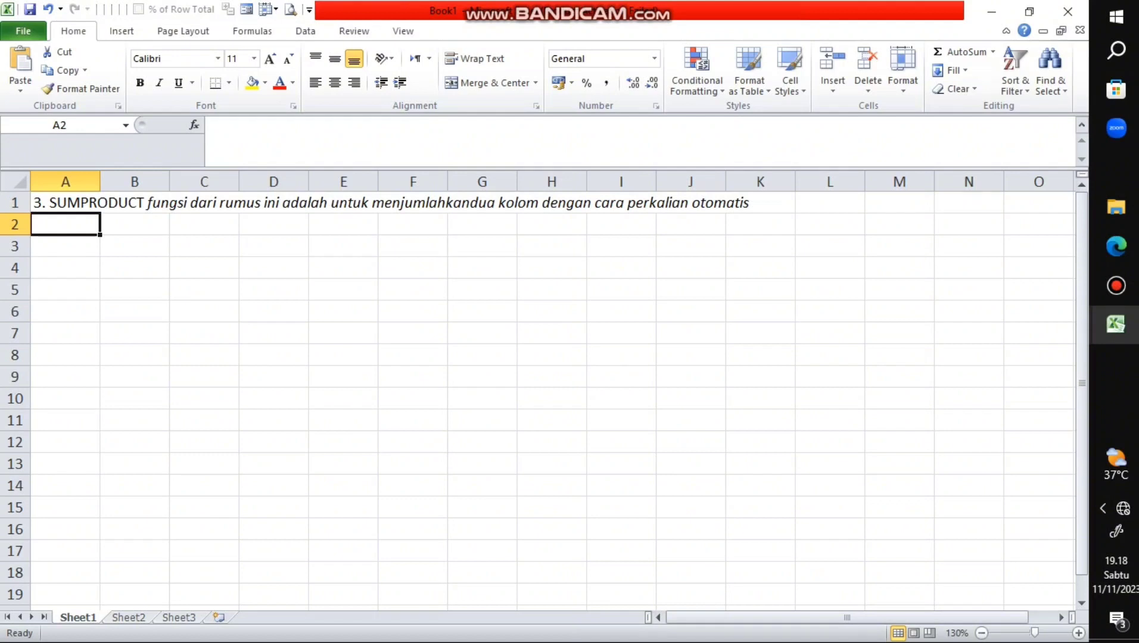
# - Paste the copied fruit price table at cell A2 and widen columns A and C to fit their contents
pyautogui.rightClick(67, 219)
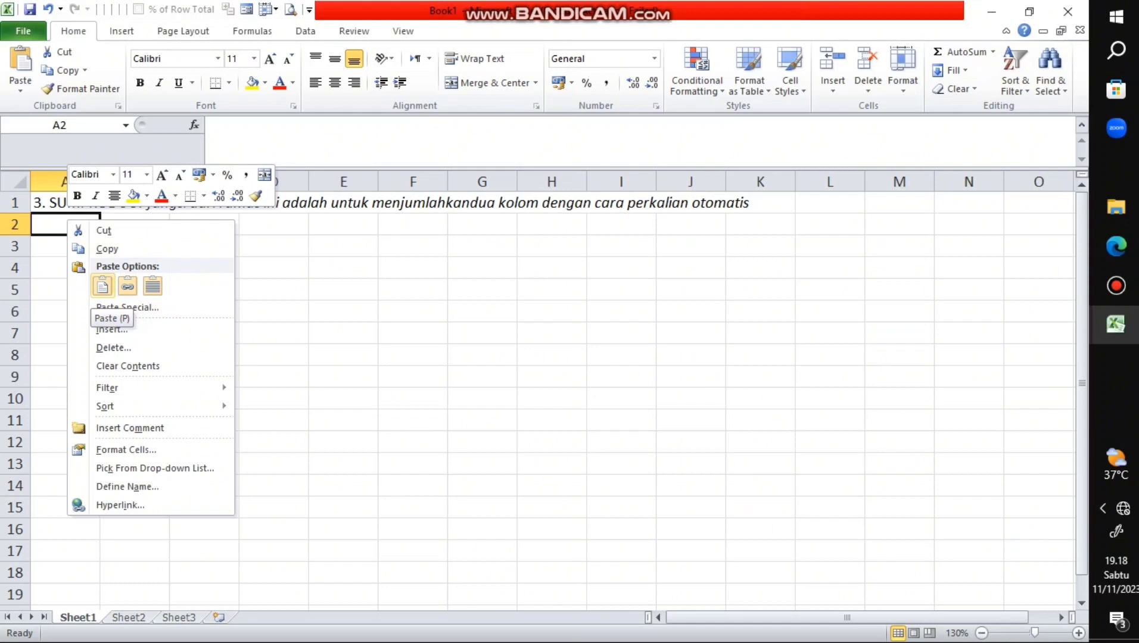
pyautogui.click(102, 286)
pyautogui.moveTo(238, 182); pyautogui.dragTo(328, 182)
pyautogui.moveTo(100, 181); pyautogui.dragTo(130, 182)
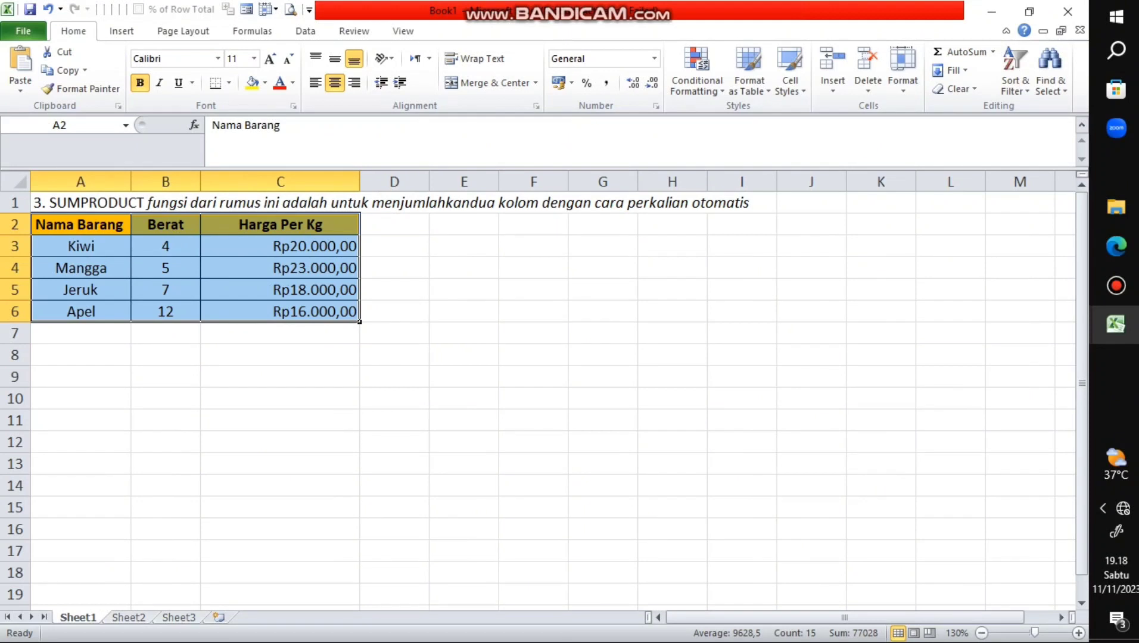
pyautogui.click(81, 246)
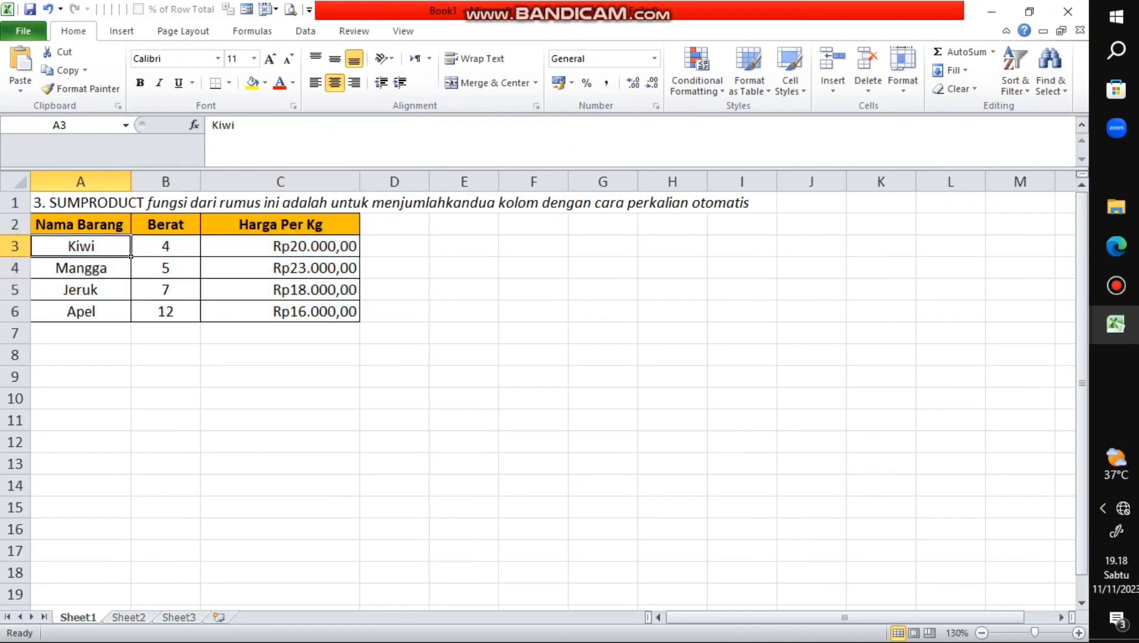
# - Enter the question "carilah jumlah dari keseluruhan pendapatan" in cell D3 beside the fruit table
pyautogui.click(395, 246)
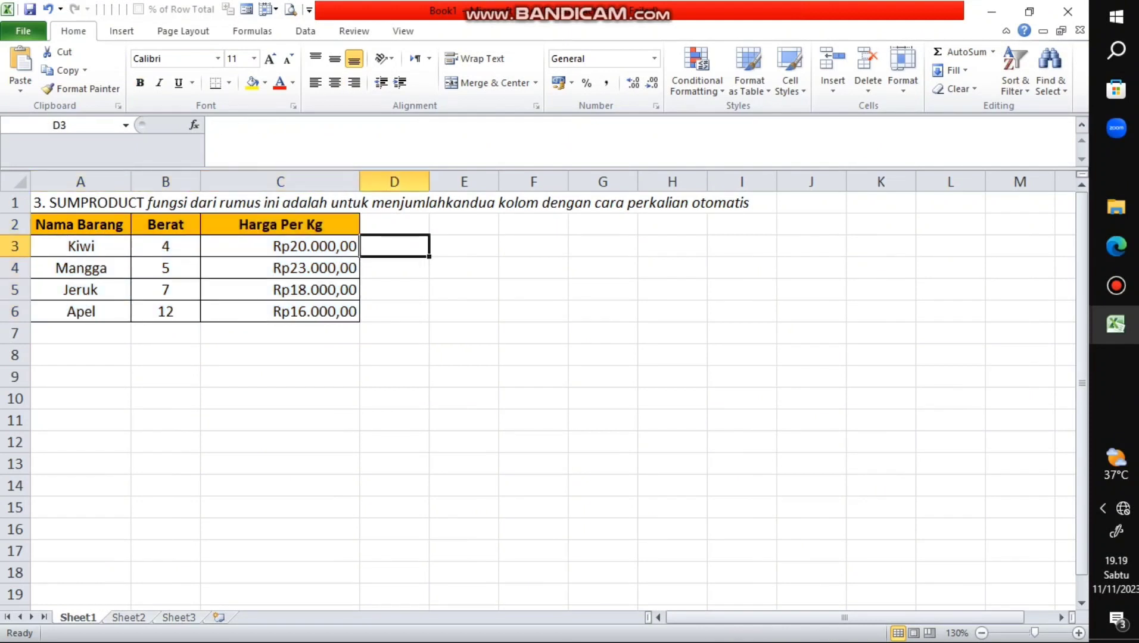
pyautogui.write('carilah')
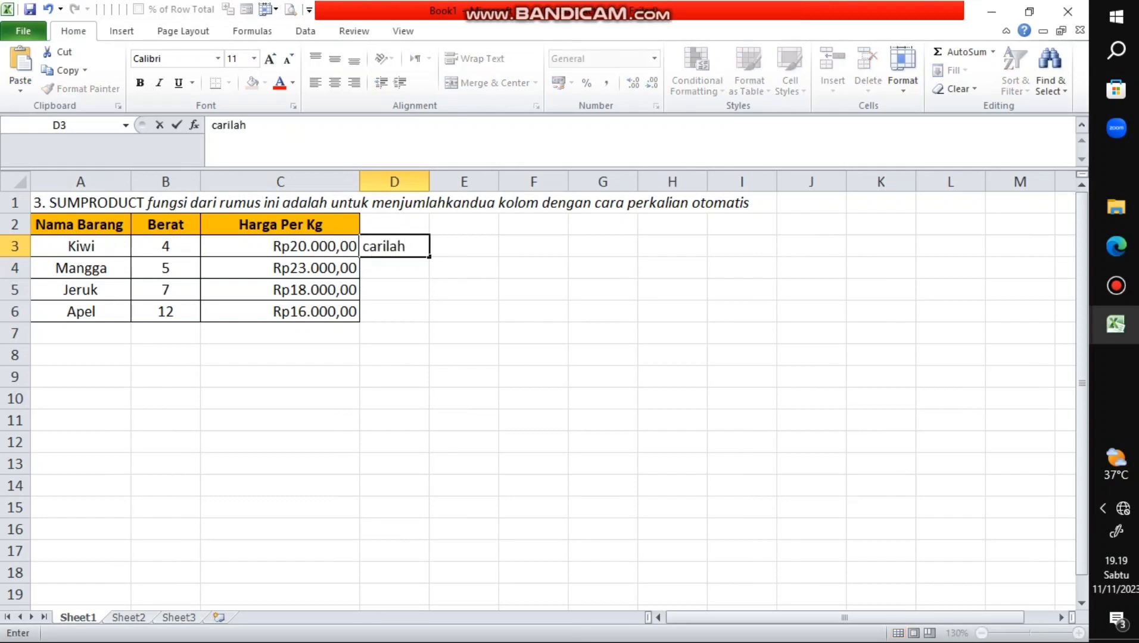
pyautogui.write(' jumlah dar')
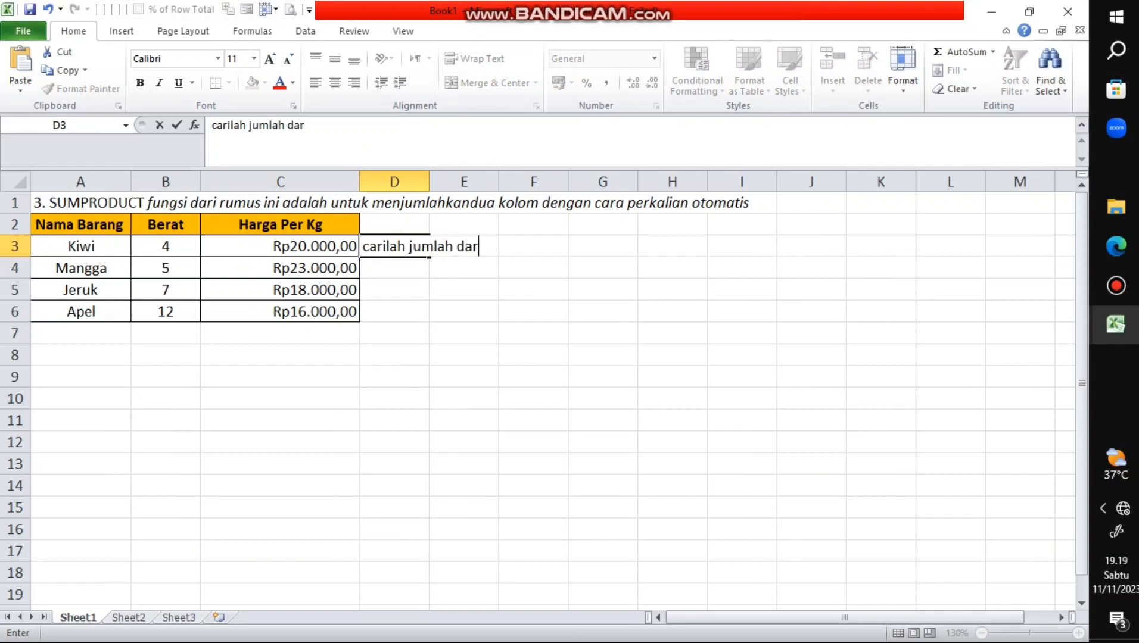
pyautogui.write('i keseluruhan pendapatan')
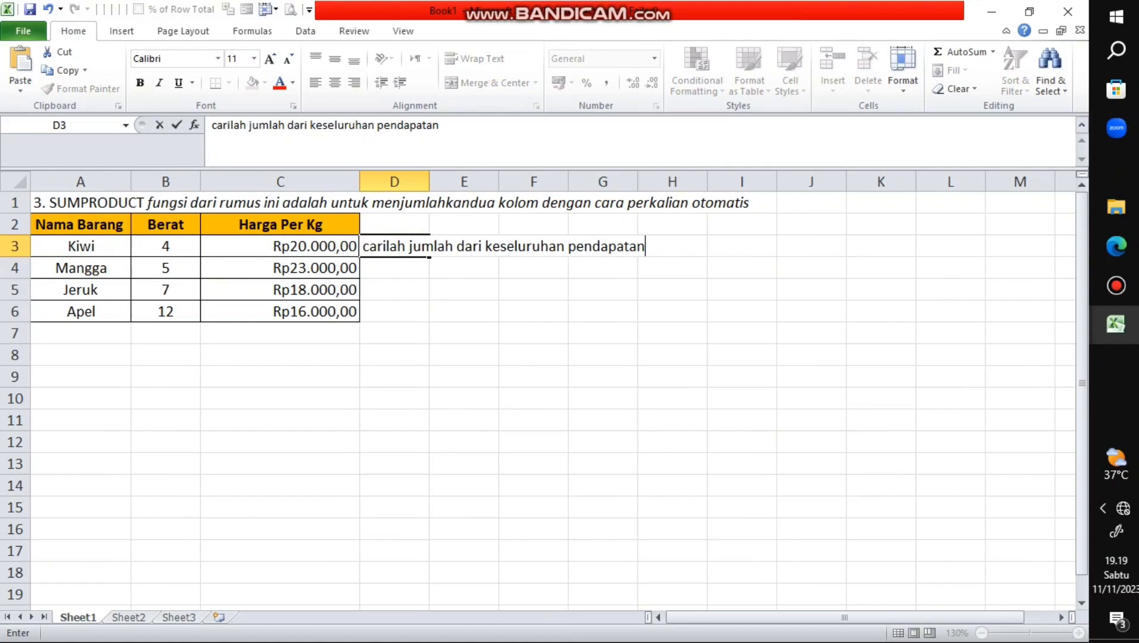
pyautogui.press('Left')
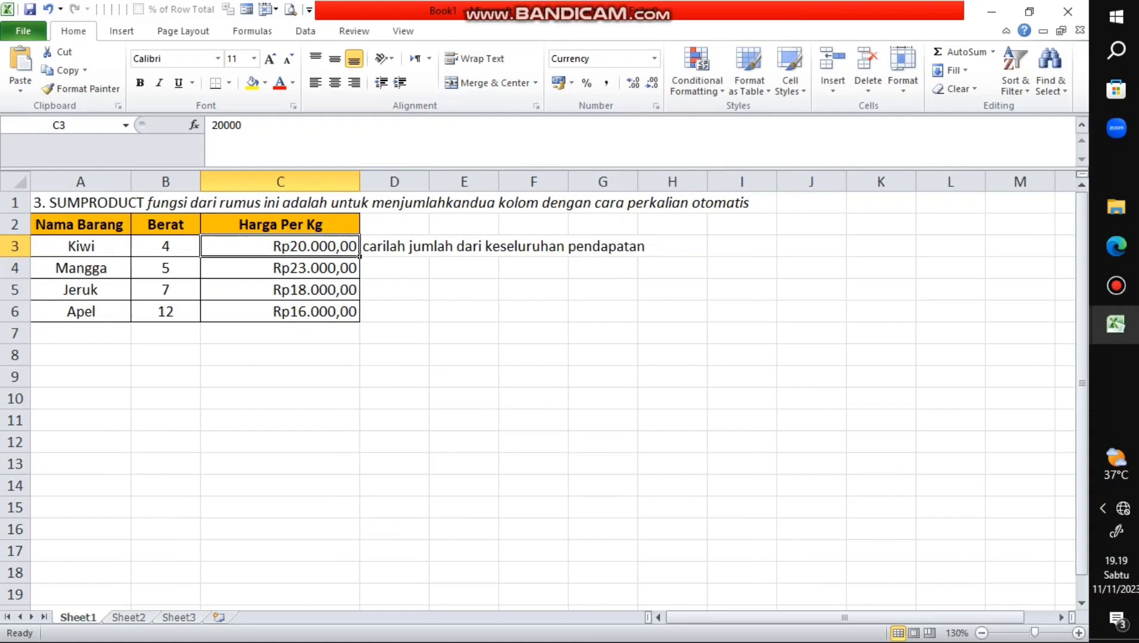
pyautogui.click(165, 268)
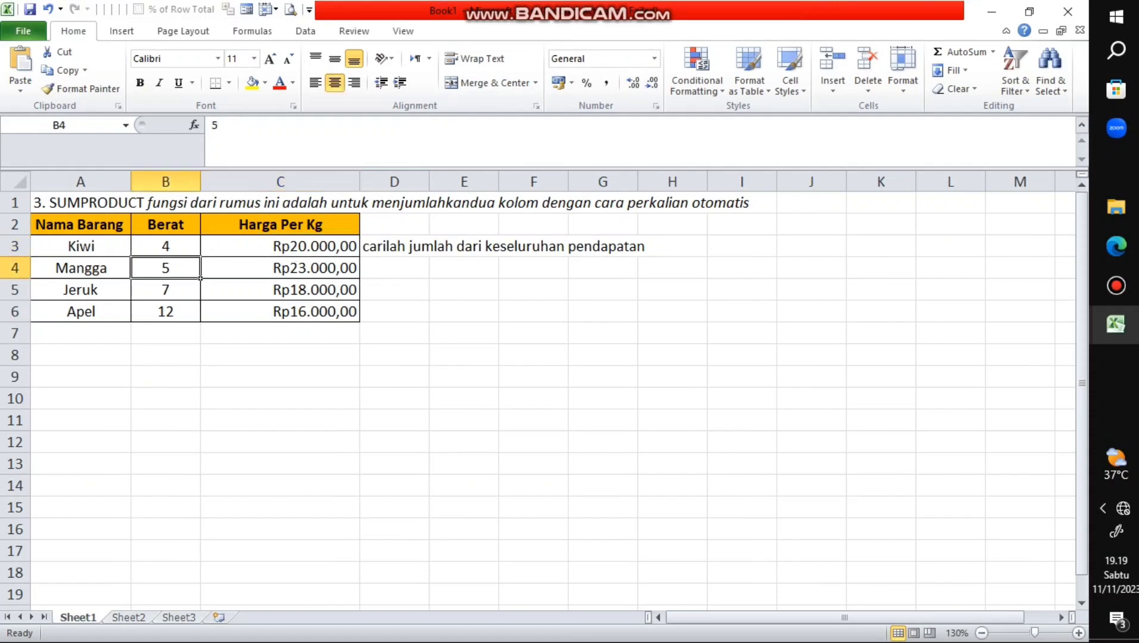
pyautogui.click(280, 268)
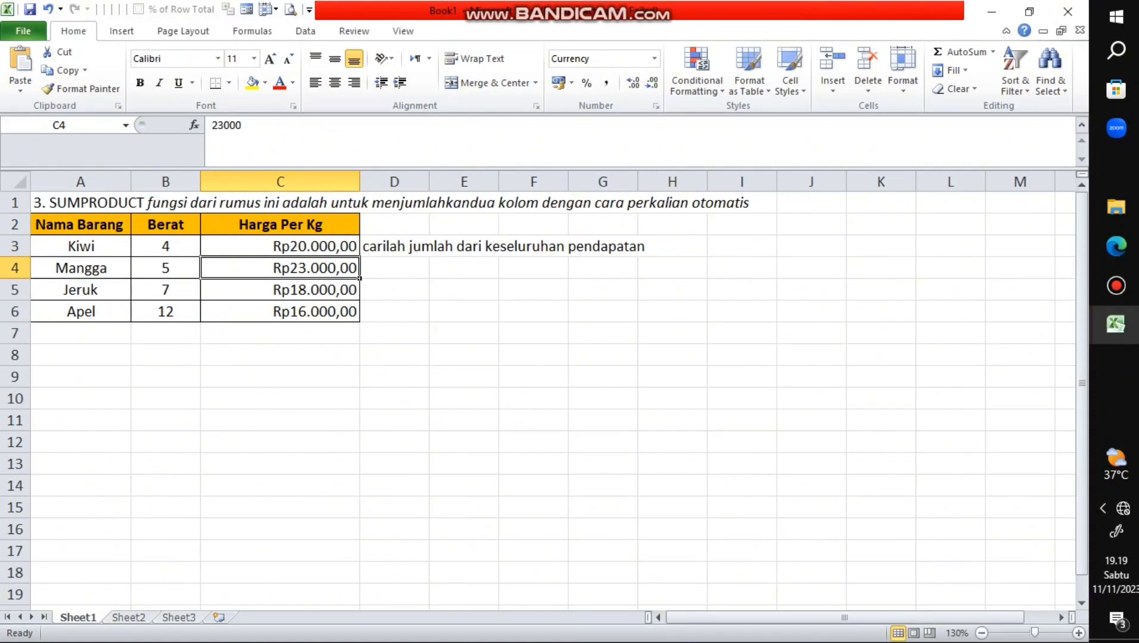
# - Enter the formula =SUMPRODUCT(B3:B6;C3:C6) in cell D4 below the total income question
pyautogui.click(394, 268)
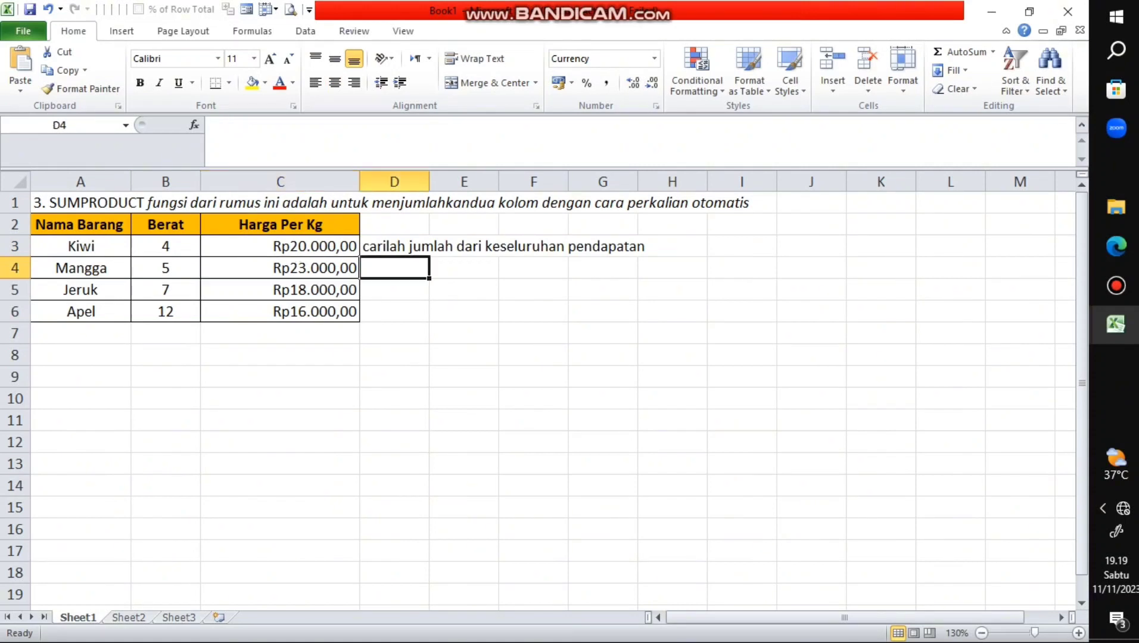
pyautogui.write('=')
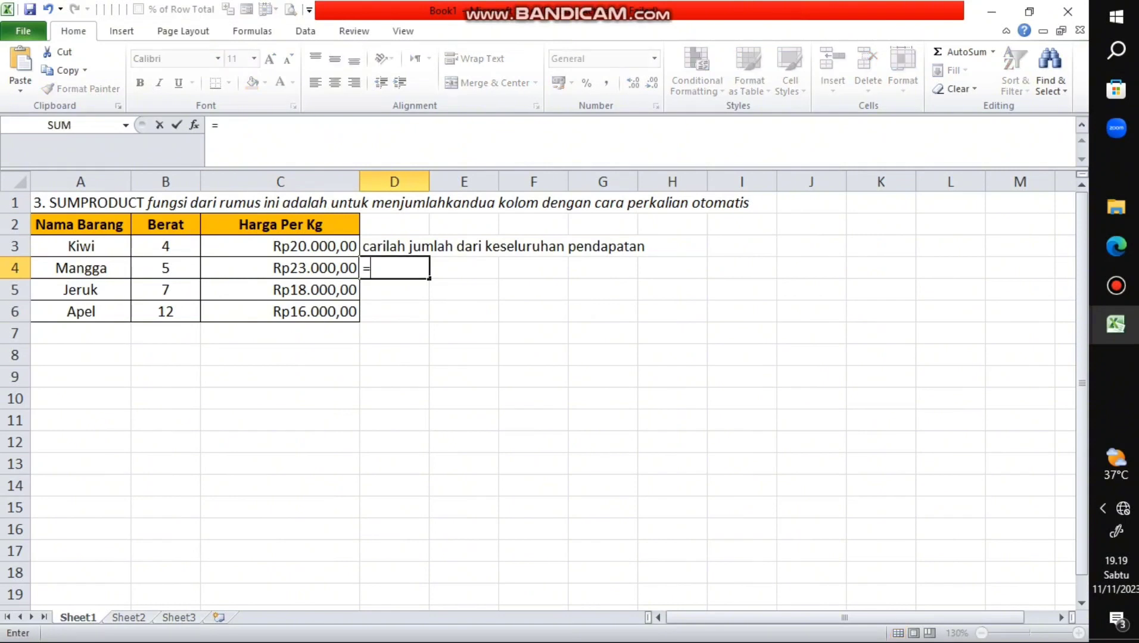
pyautogui.press('capslock')
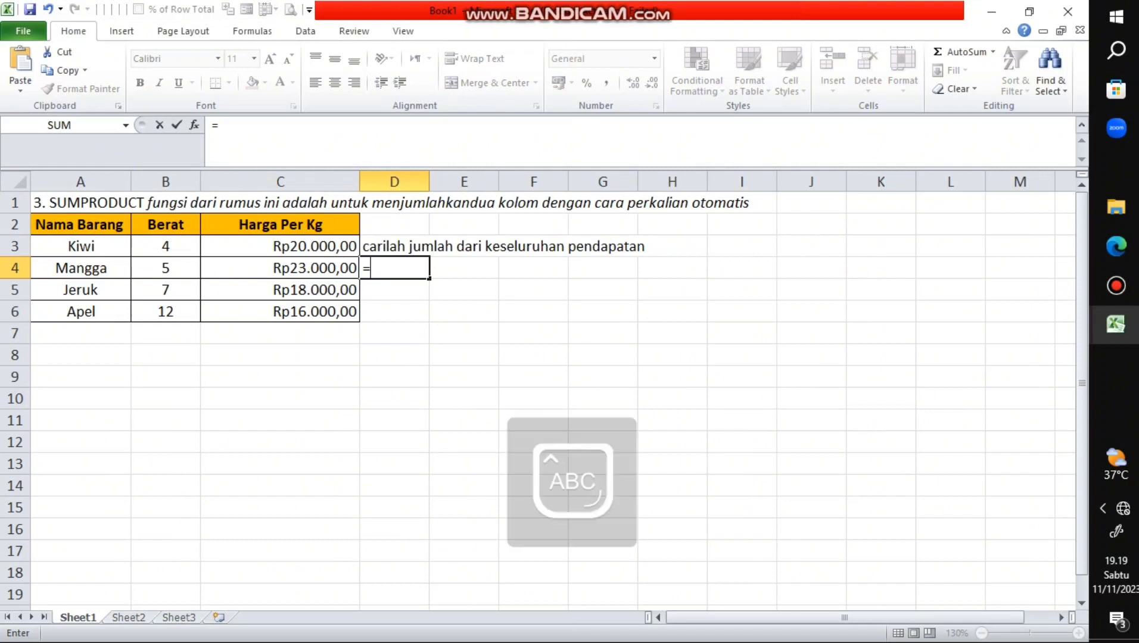
pyautogui.press('capslock')
pyautogui.press('capslock')
pyautogui.write('SU')
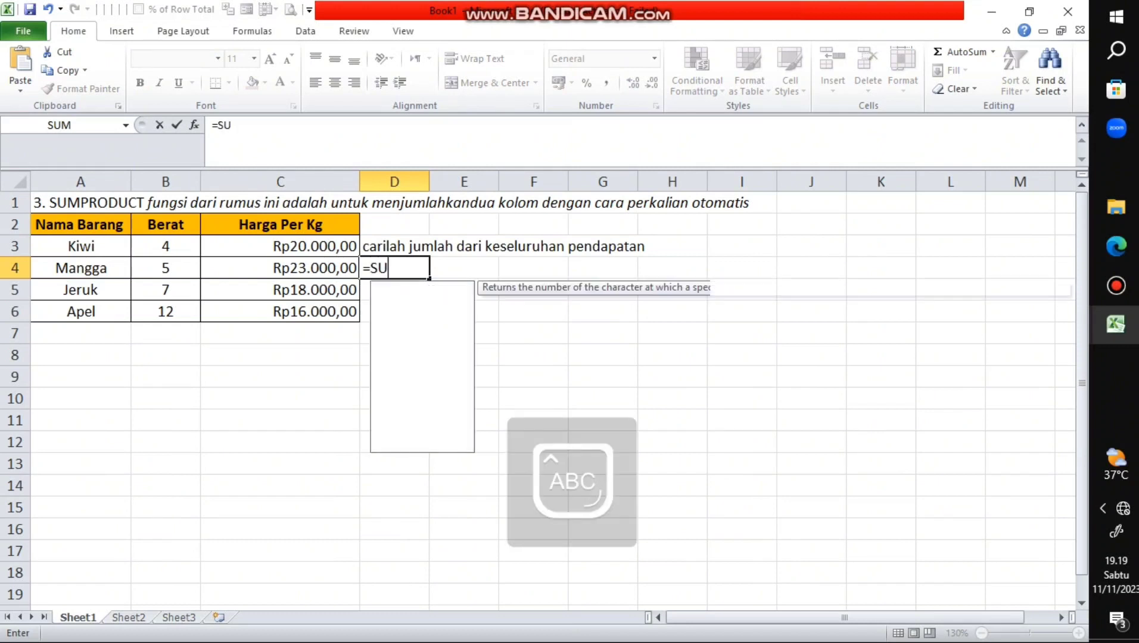
pyautogui.write('MPRODUCT')
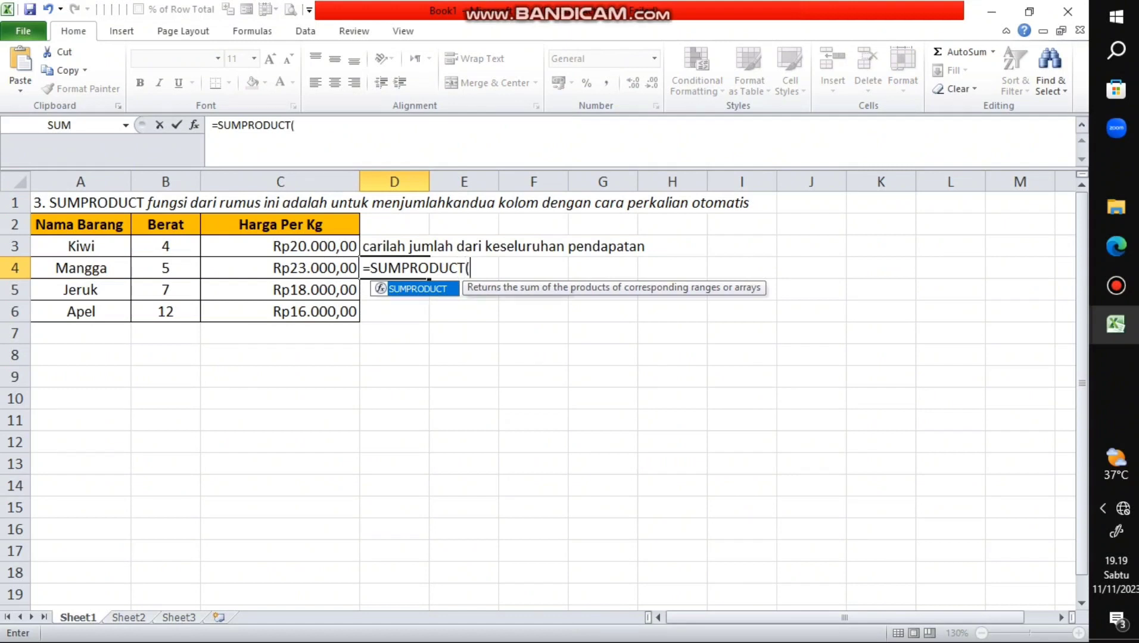
pyautogui.write('(')
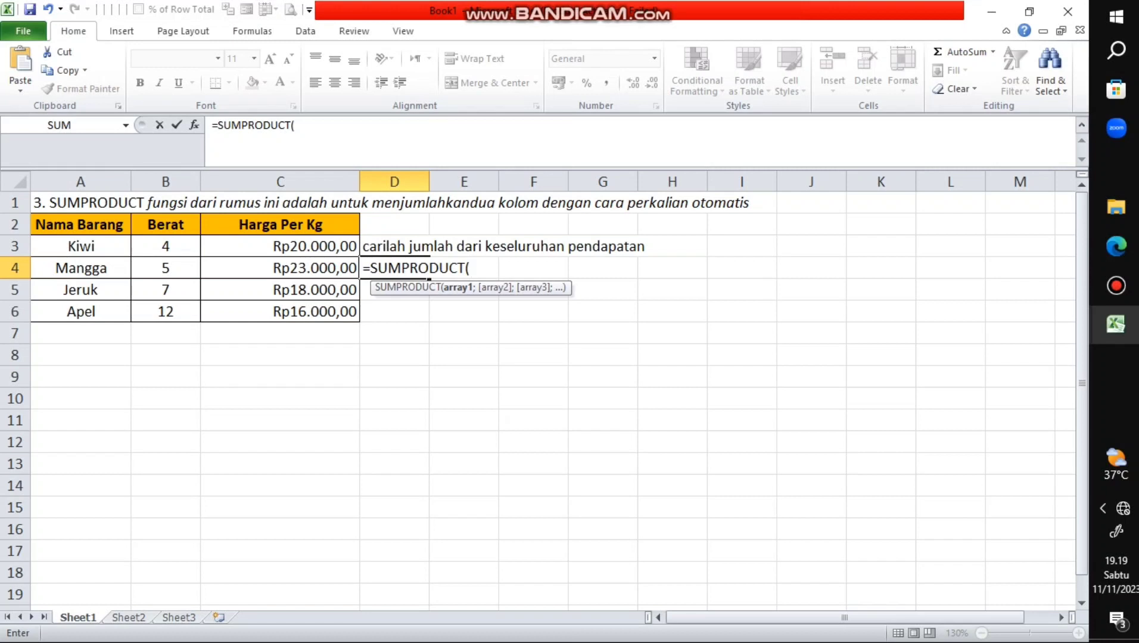
pyautogui.moveTo(179, 246); pyautogui.dragTo(179, 311)
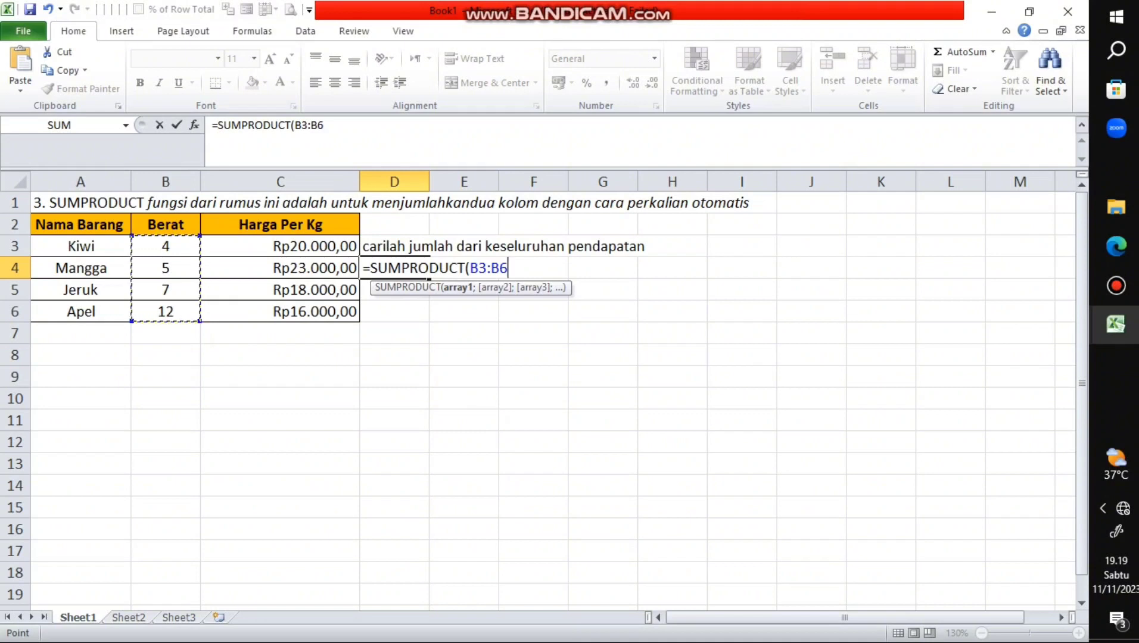
pyautogui.write(';')
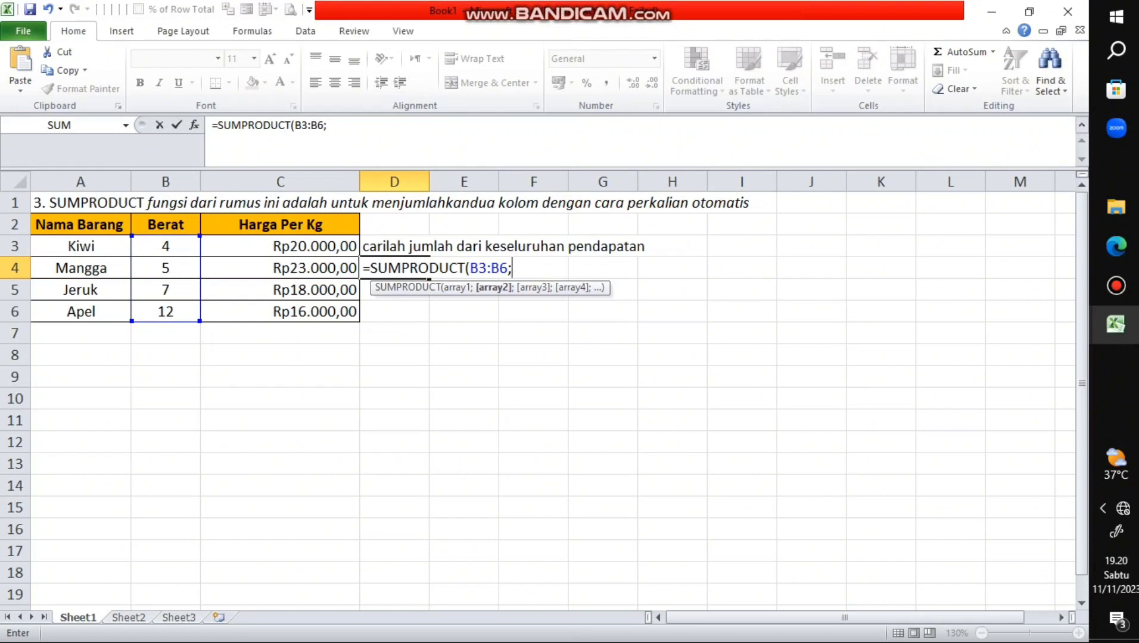
pyautogui.moveTo(280, 246); pyautogui.dragTo(279, 311)
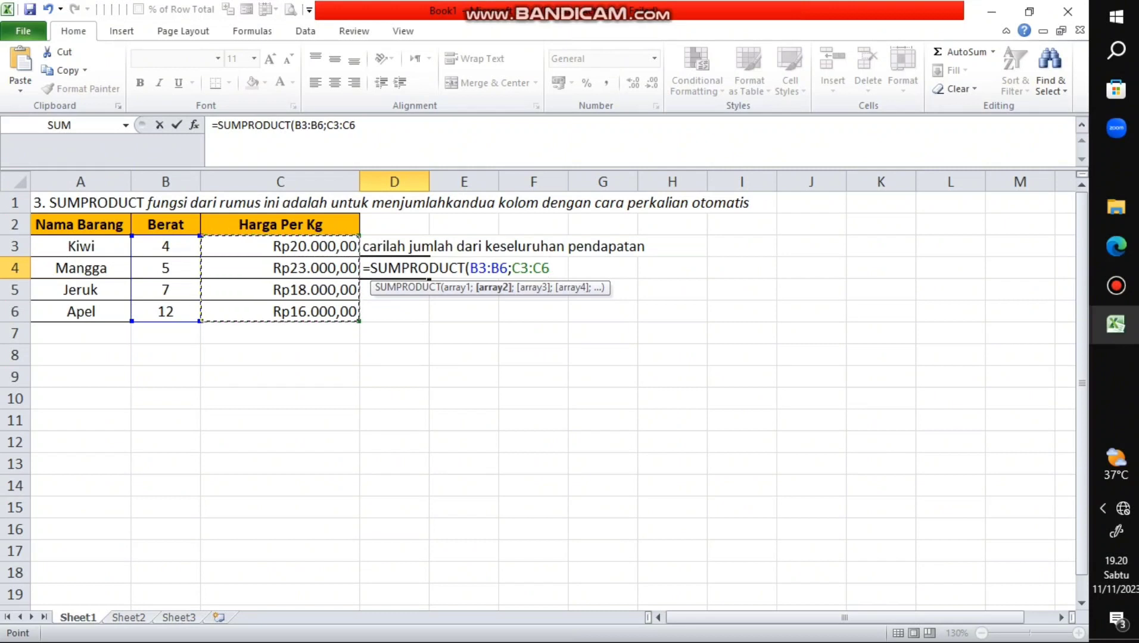
pyautogui.write(')')
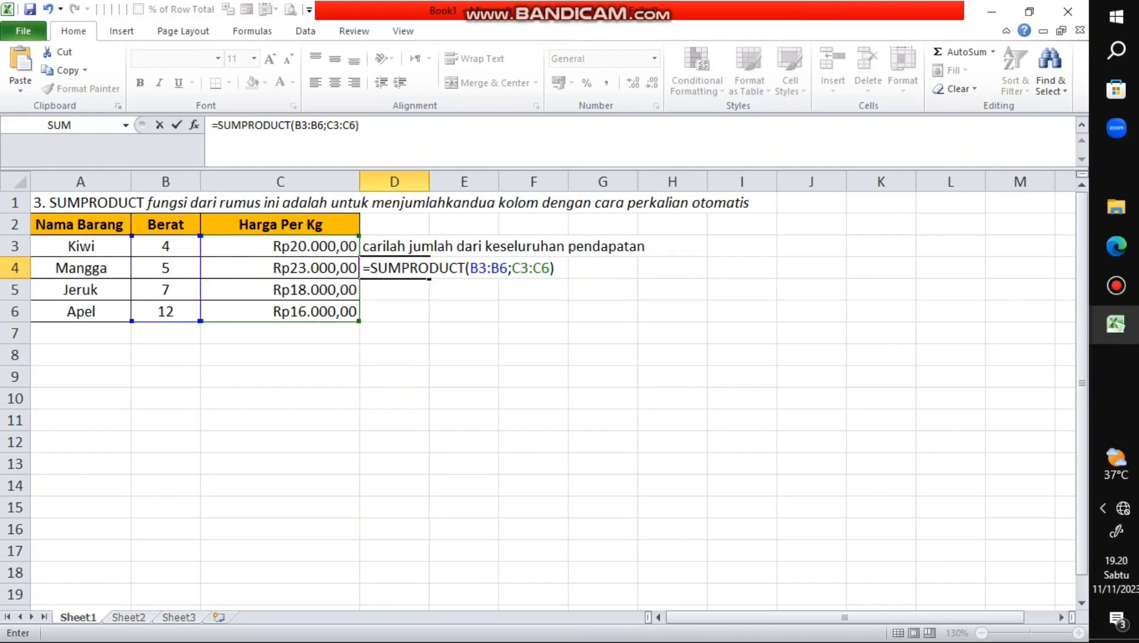
pyautogui.press('Return')
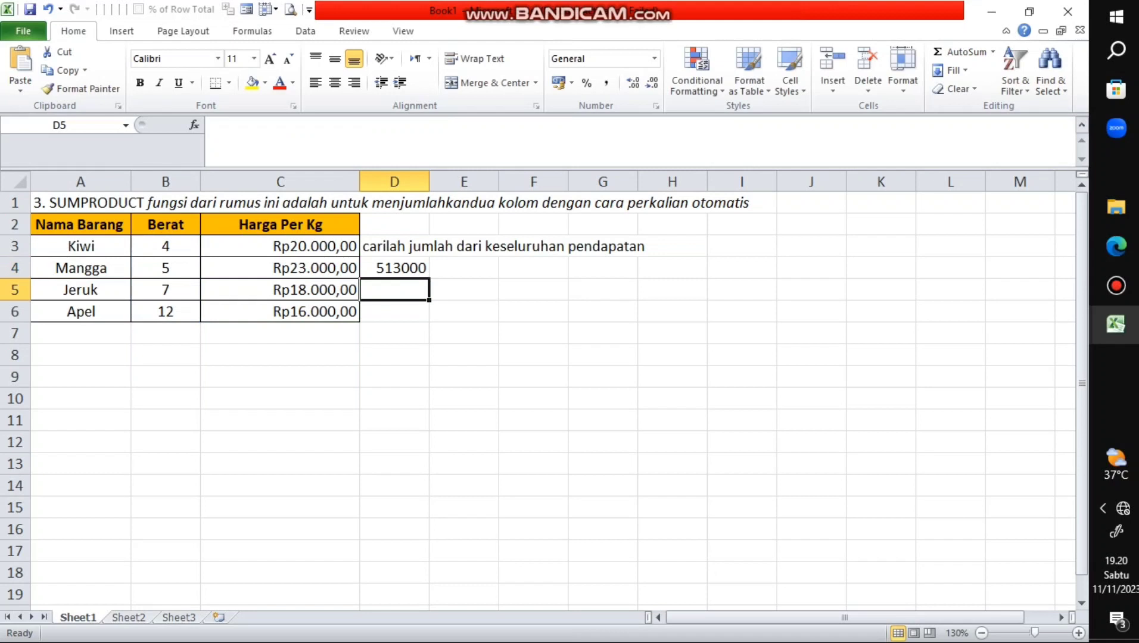
# - Format the SUMPRODUCT result in cell D4 with the Rupiah (Rp) accounting number format
pyautogui.click(394, 268)
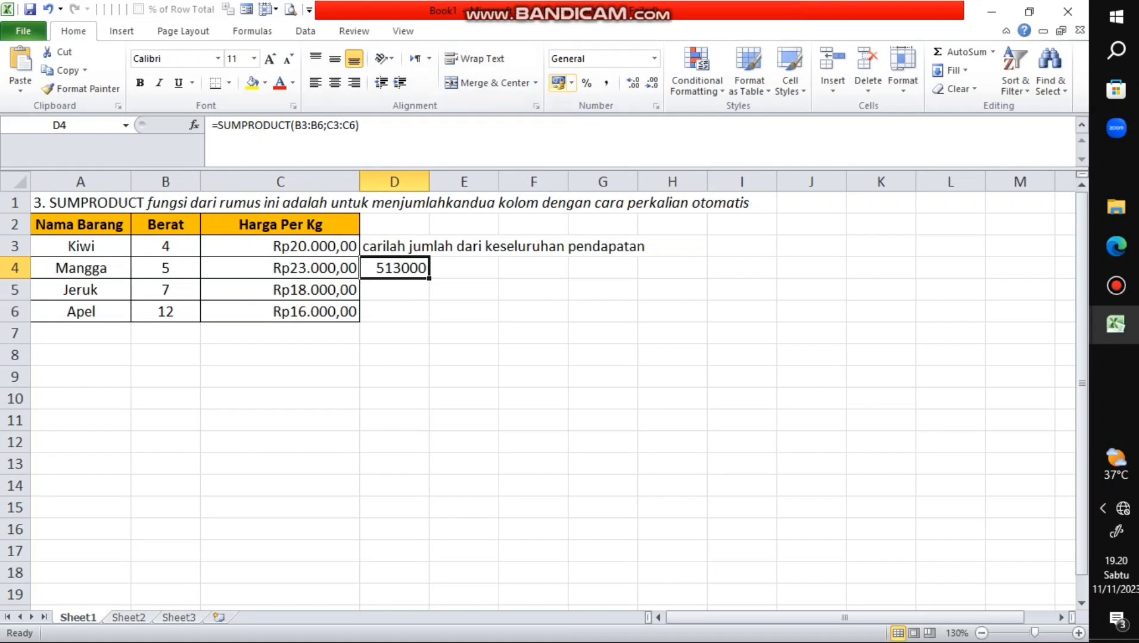
pyautogui.click(571, 83)
pyautogui.click(592, 104)
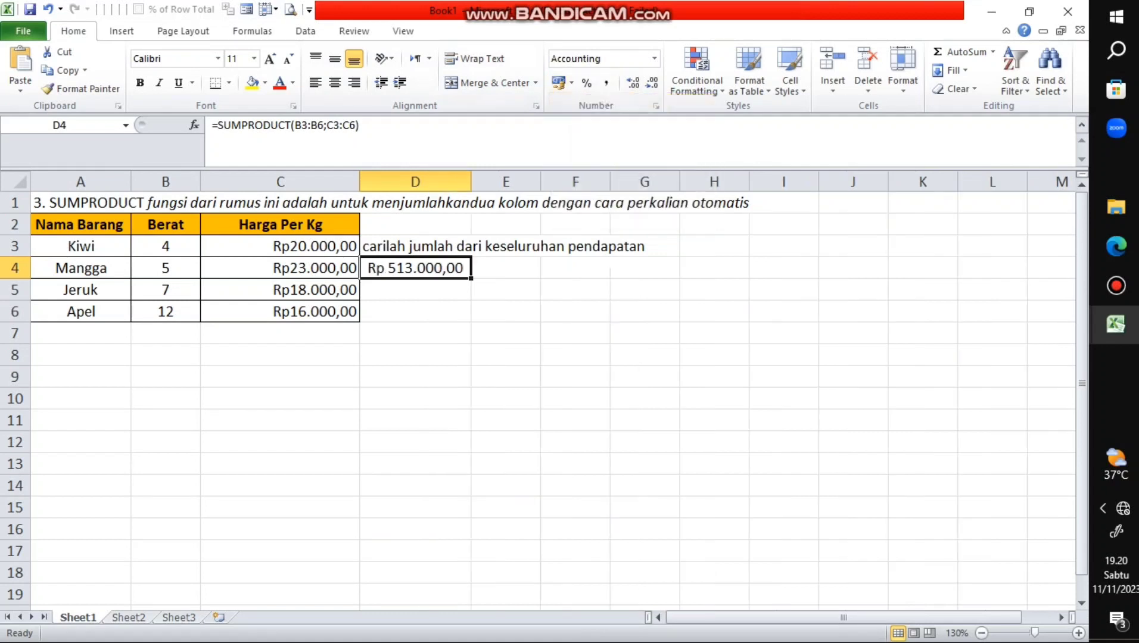
pyautogui.click(415, 333)
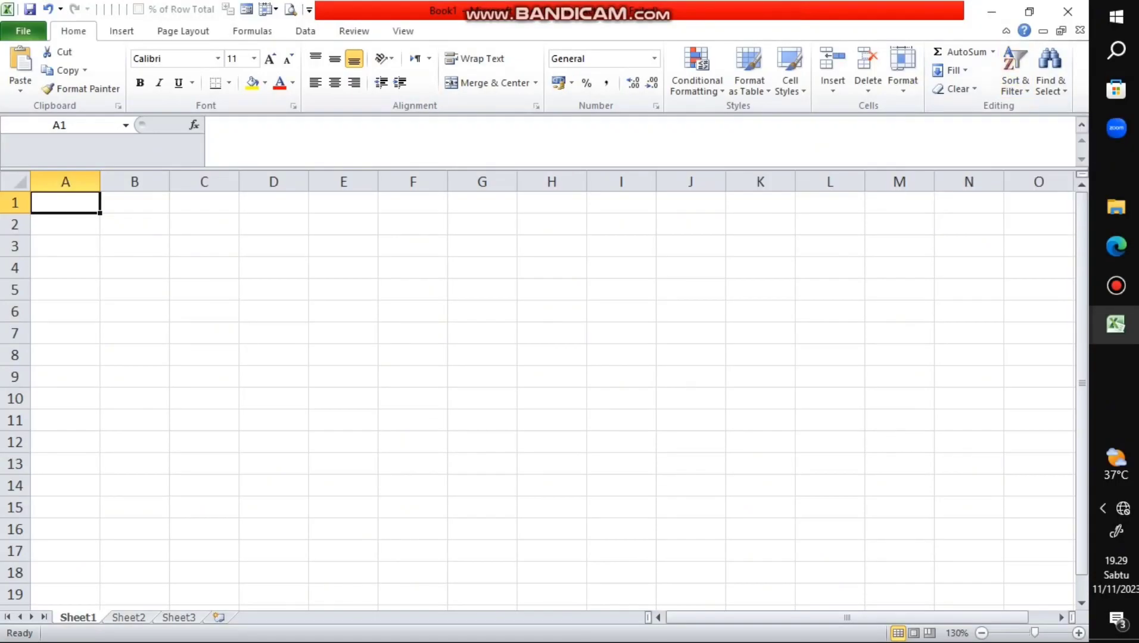
# - Enter in A1, italic after AGGREGATE: "AGGREGATE fungsi dari rumus ini adalah untuk mengabaikan baris atau kolom yang berisi nilai dan kita tetap bisa mencari hasil perhitunganya"
pyautogui.press('capslock')
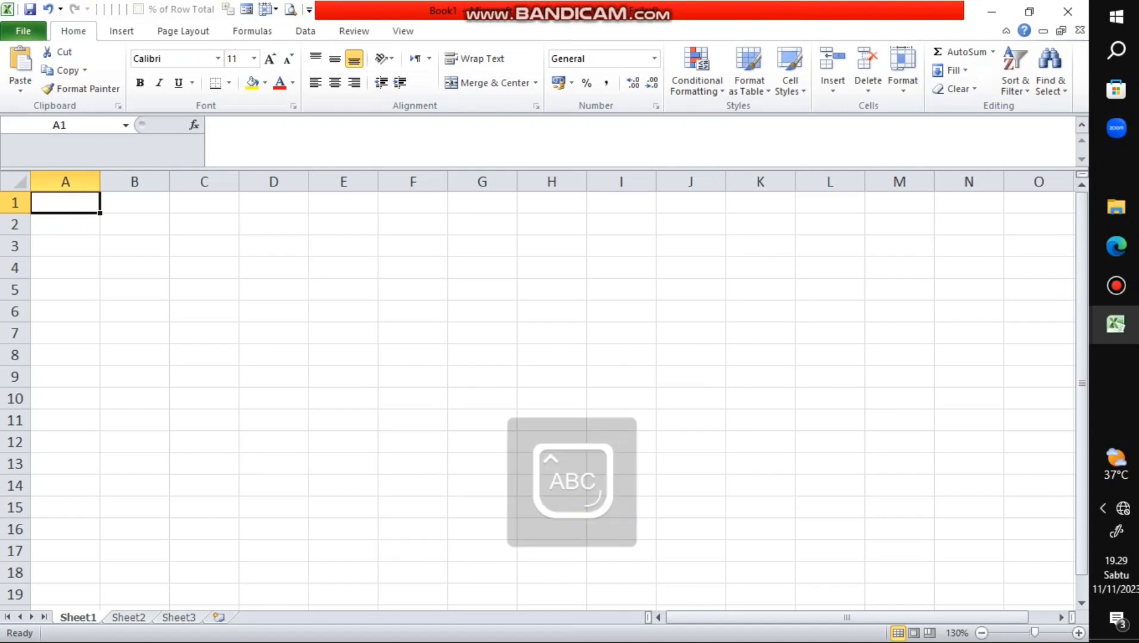
pyautogui.write('AGGREGATE')
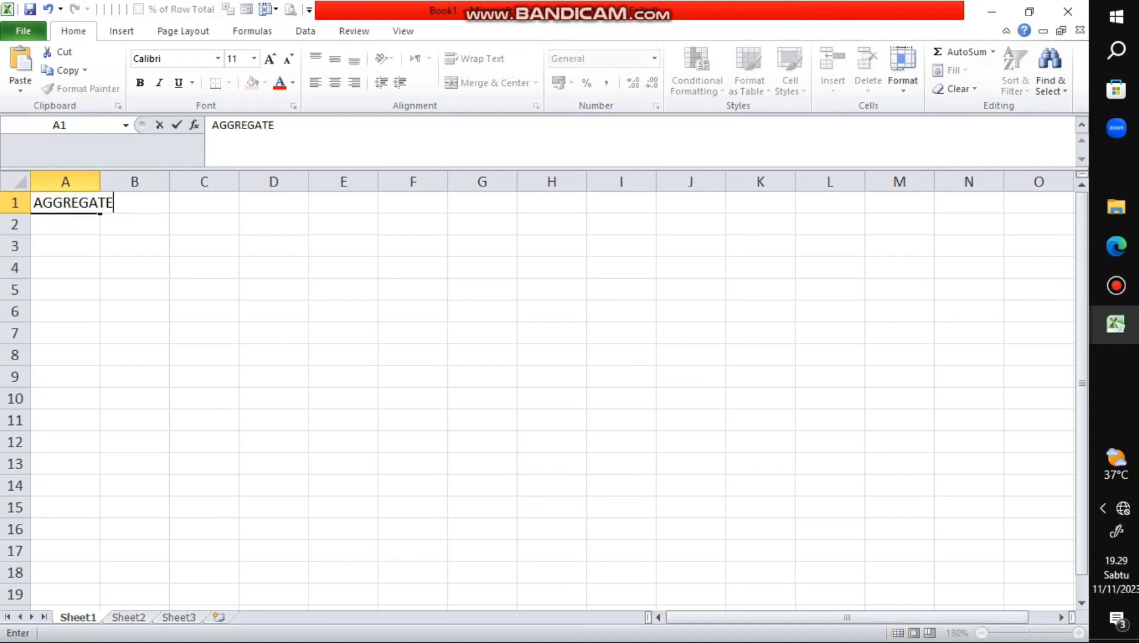
pyautogui.hotkey('ctrl', 'i')
pyautogui.write('F')
pyautogui.press('BackSpace')
pyautogui.press('capslock')
pyautogui.write('fungsi da')
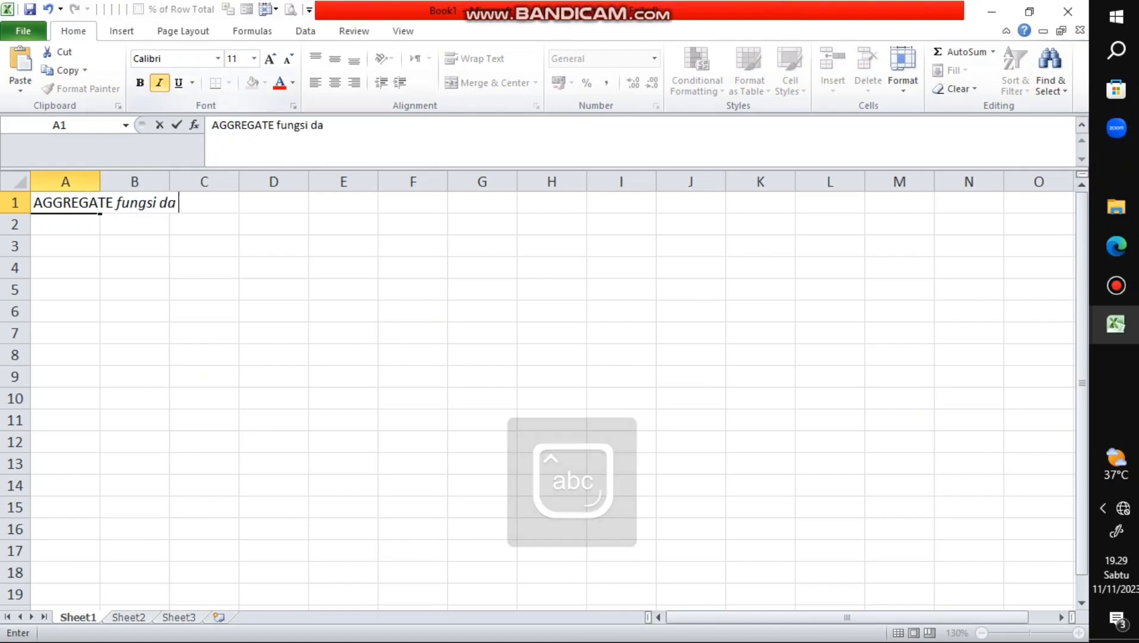
pyautogui.write('ri rumus ini ')
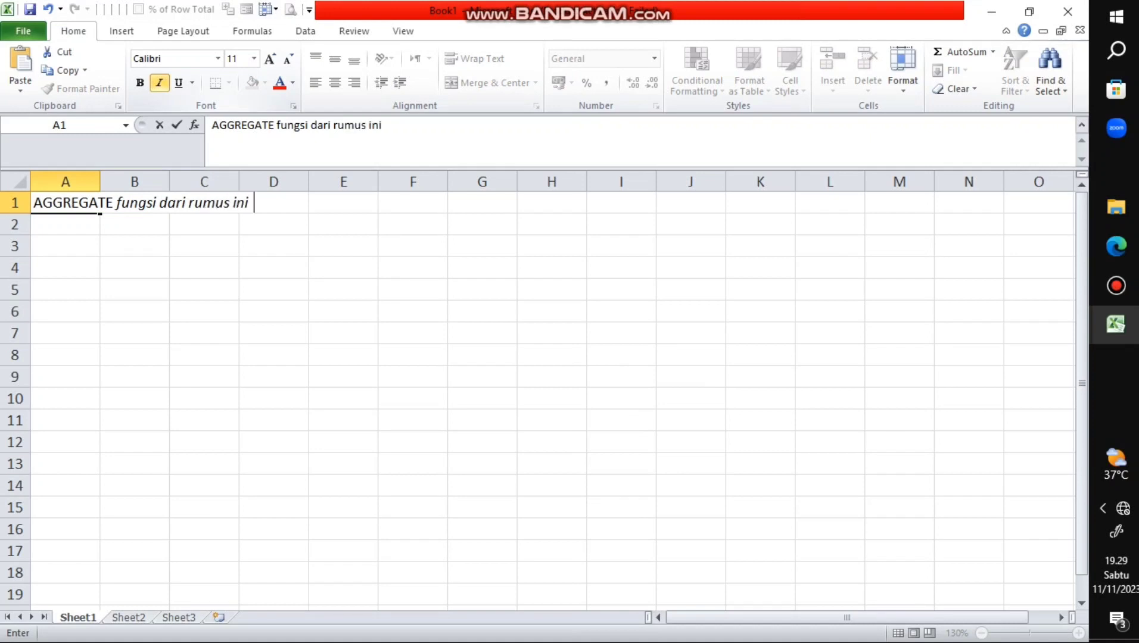
pyautogui.write('adalah untuk ')
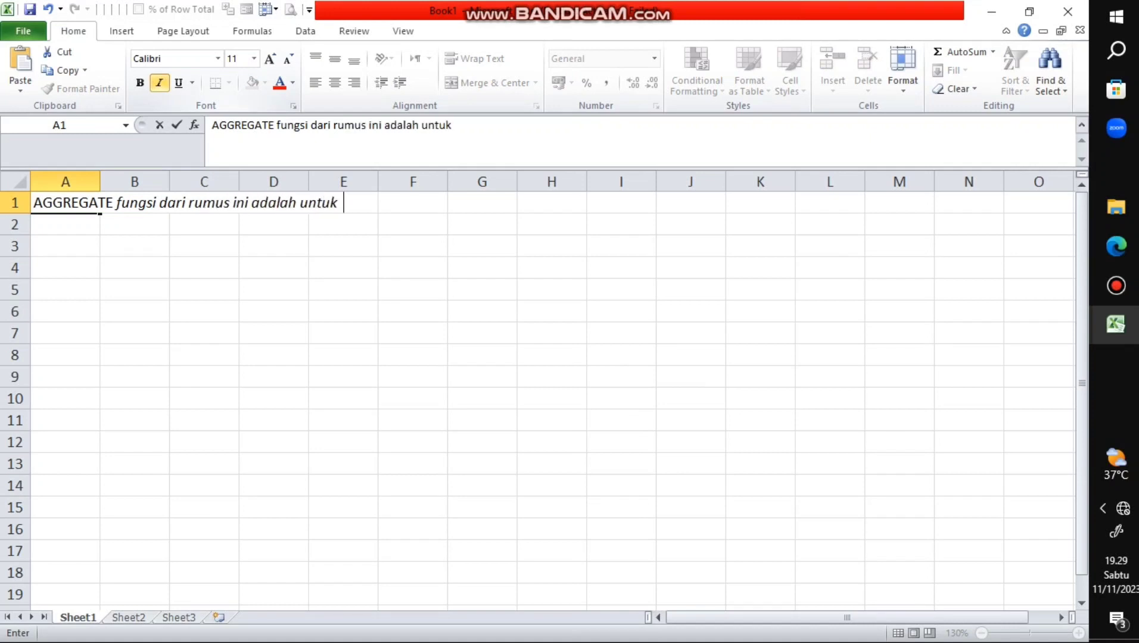
pyautogui.write('mengabai')
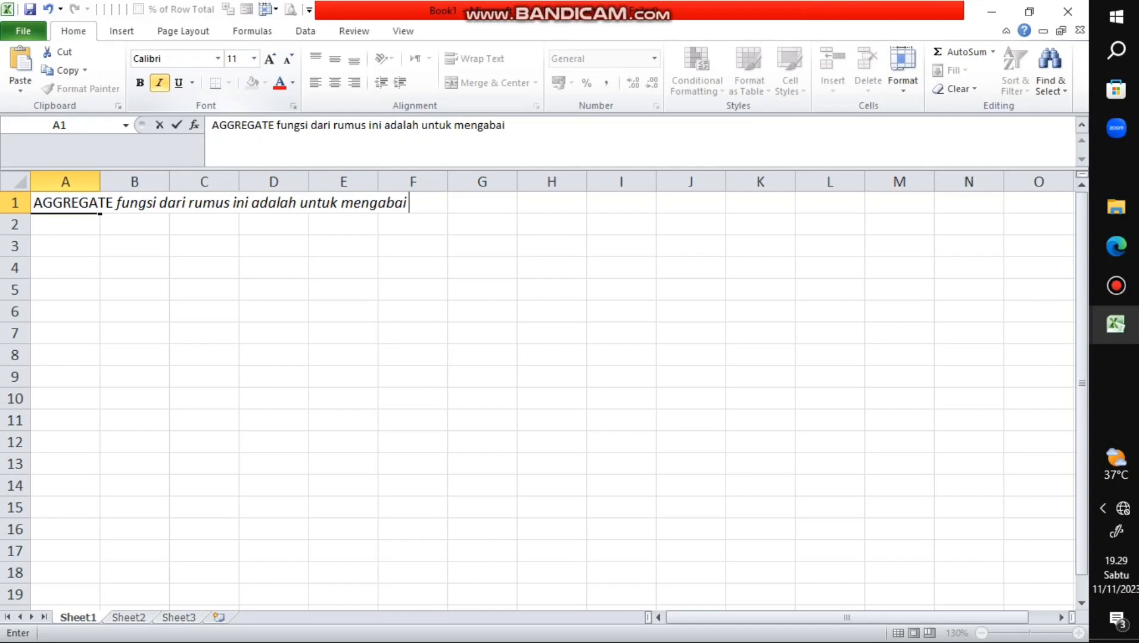
pyautogui.write('kan baris atau ko')
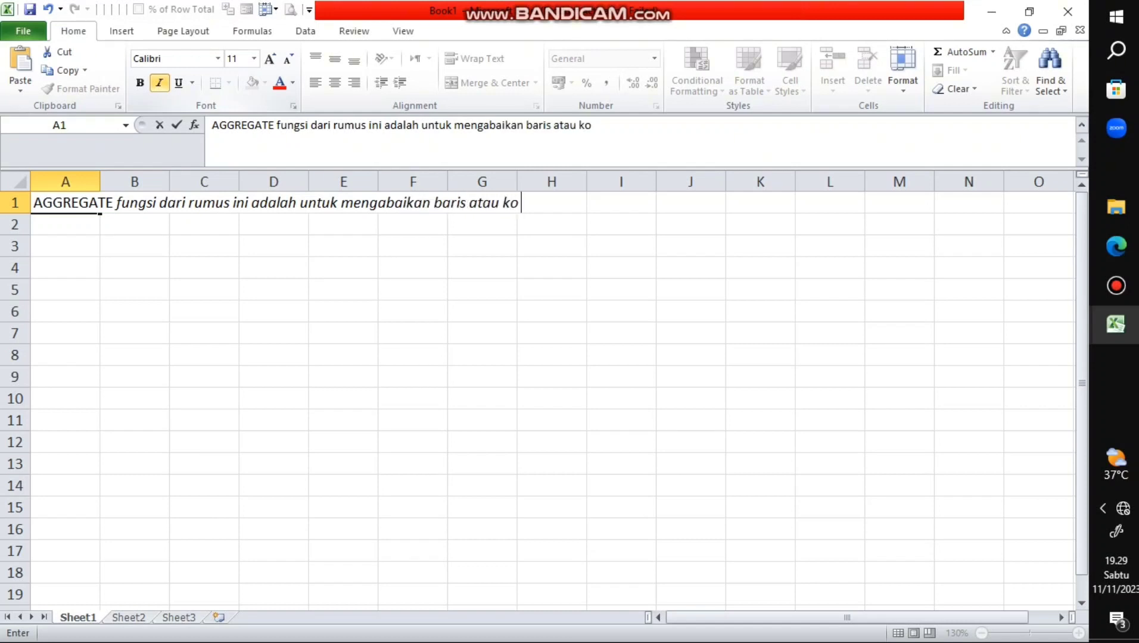
pyautogui.write('lom yang beri')
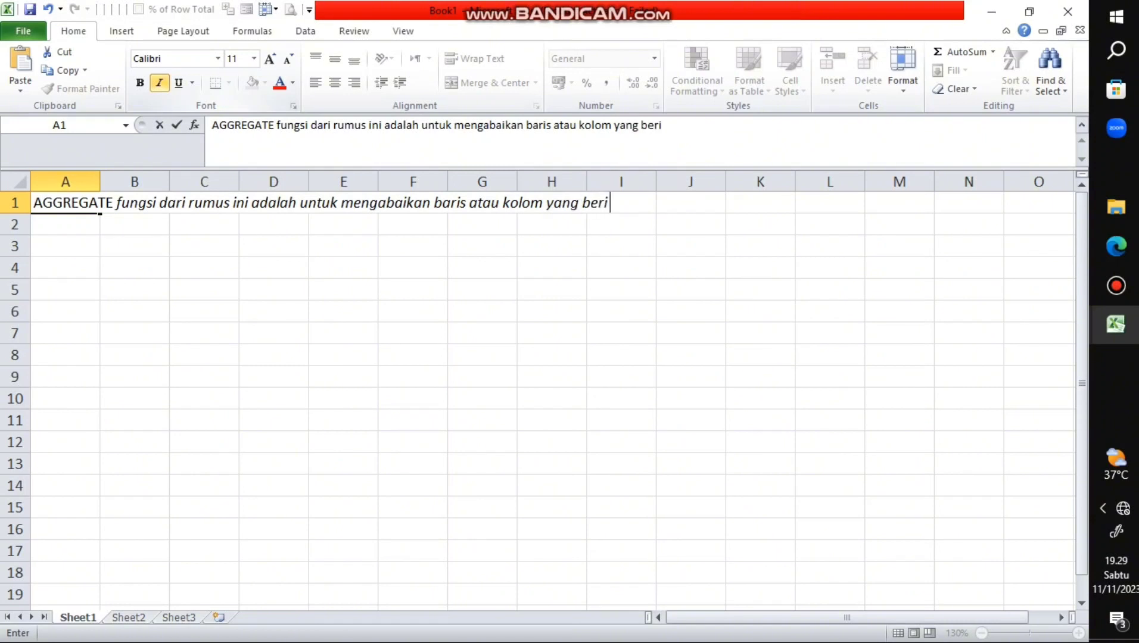
pyautogui.write('si nilai ')
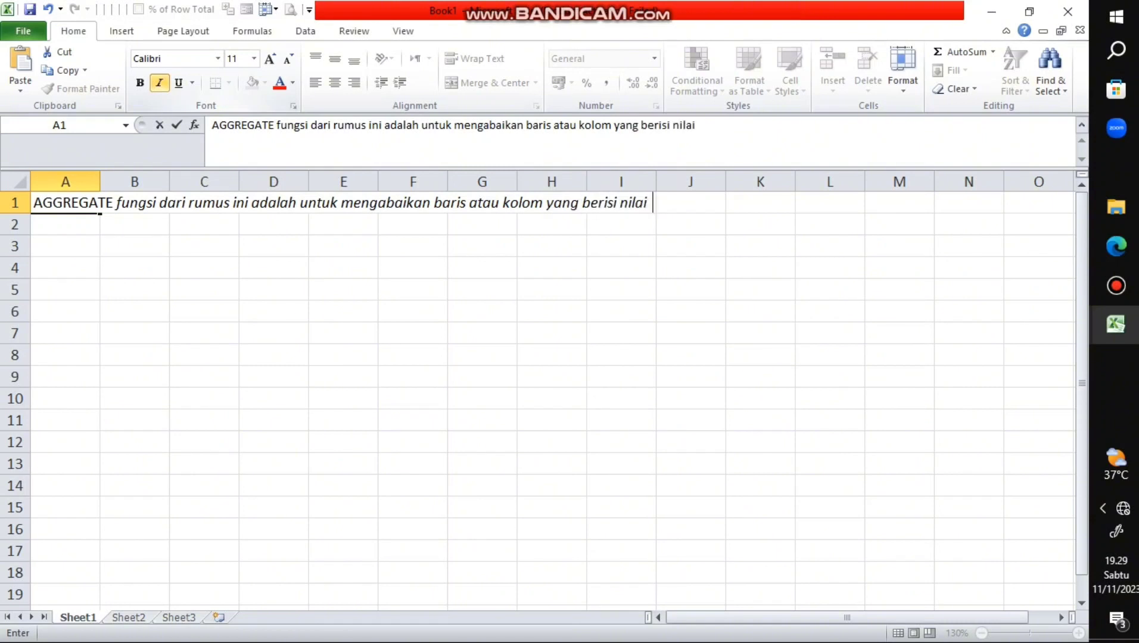
pyautogui.write('d')
pyautogui.press('BackSpace')
pyautogui.write('dan kita tetap bisa mencari hasil perhitunganya')
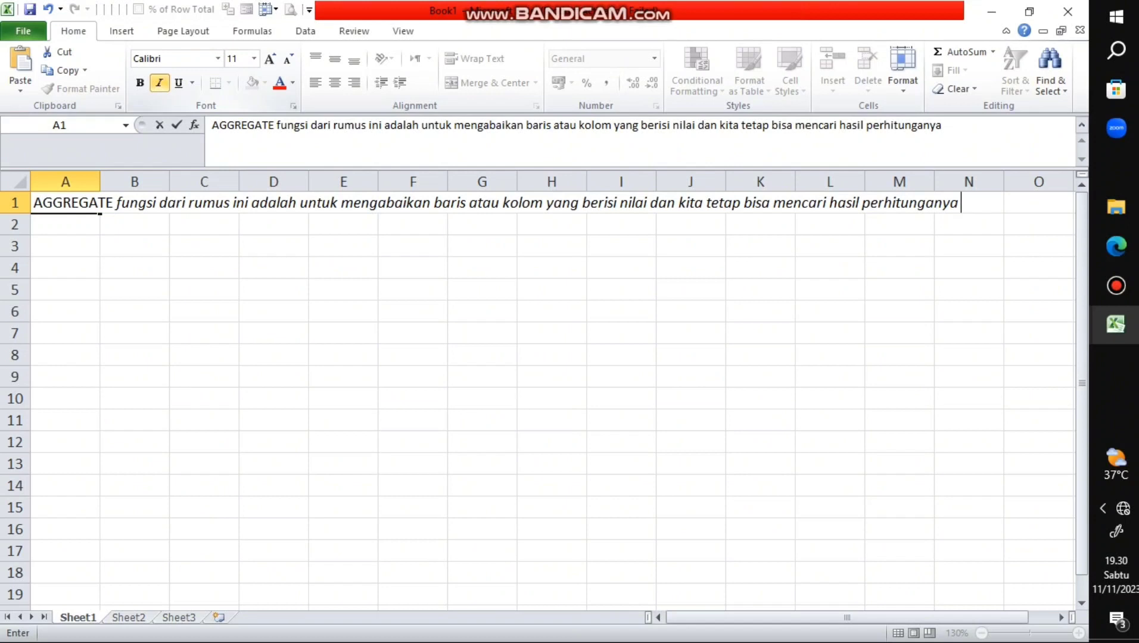
pyautogui.press('Return')
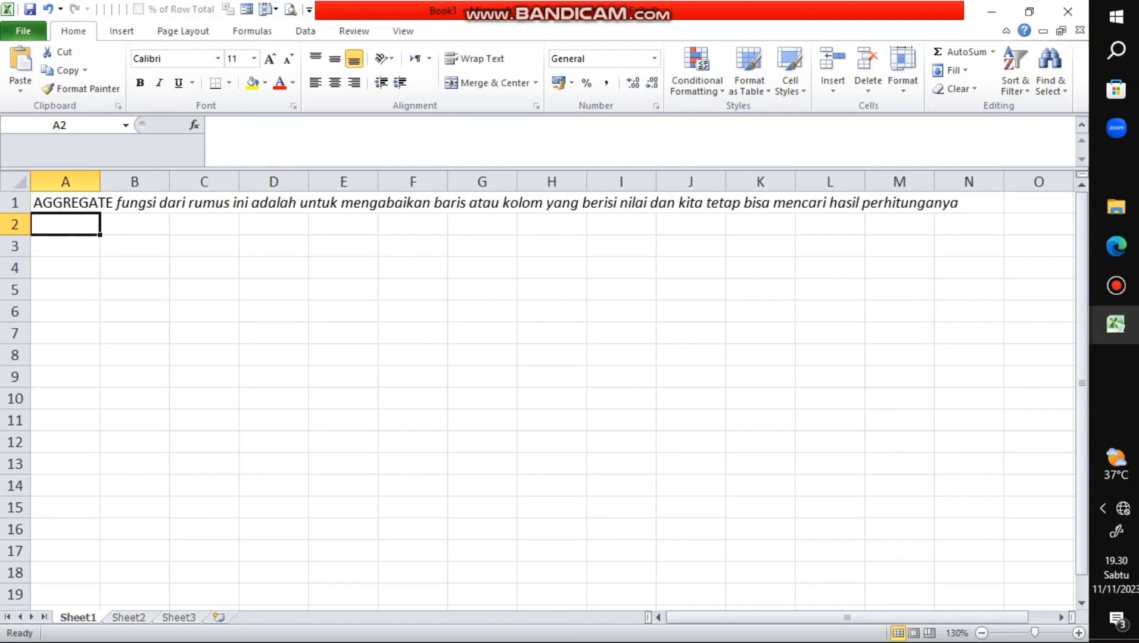
# - Paste the copied employee table with the Nama Karyawan and Penjualan headings at cell A2 and widen columns A and B
pyautogui.moveTo(101, 181); pyautogui.dragTo(136, 181)
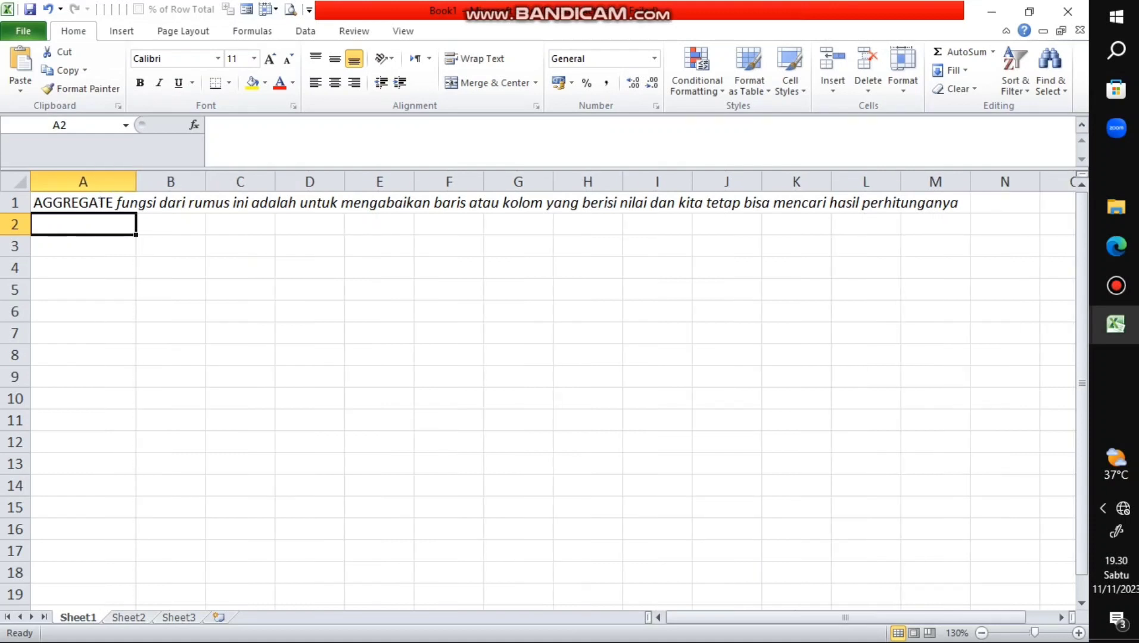
pyautogui.write('Nama Karyawan\tPenjualan Budi\t Adi\t Mira\t Ridho')
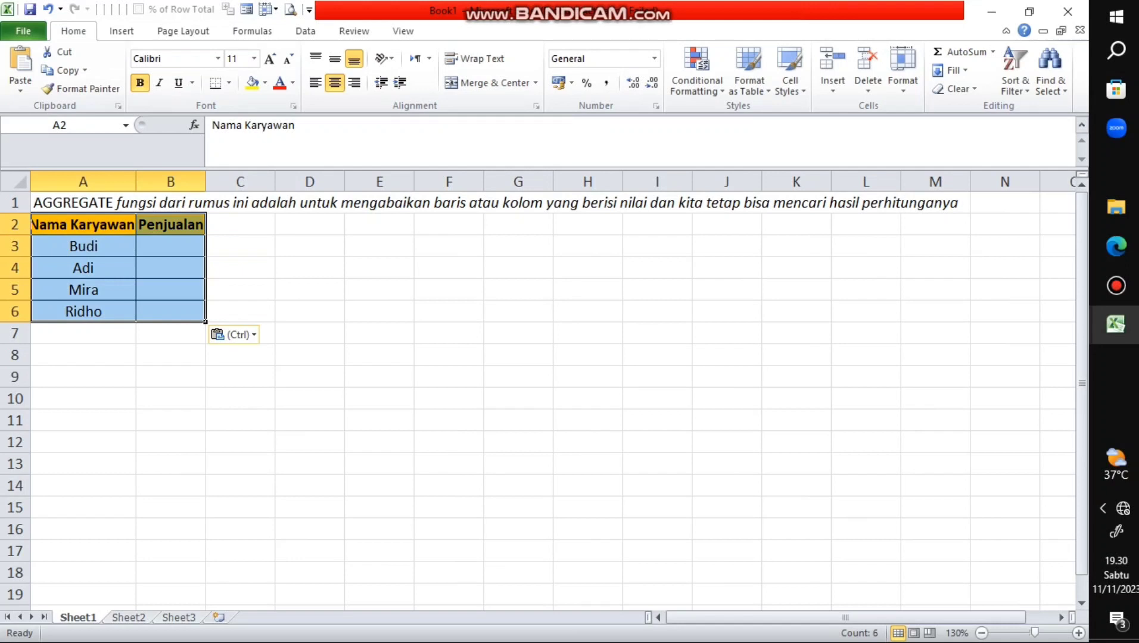
pyautogui.moveTo(205, 182); pyautogui.dragTo(264, 182)
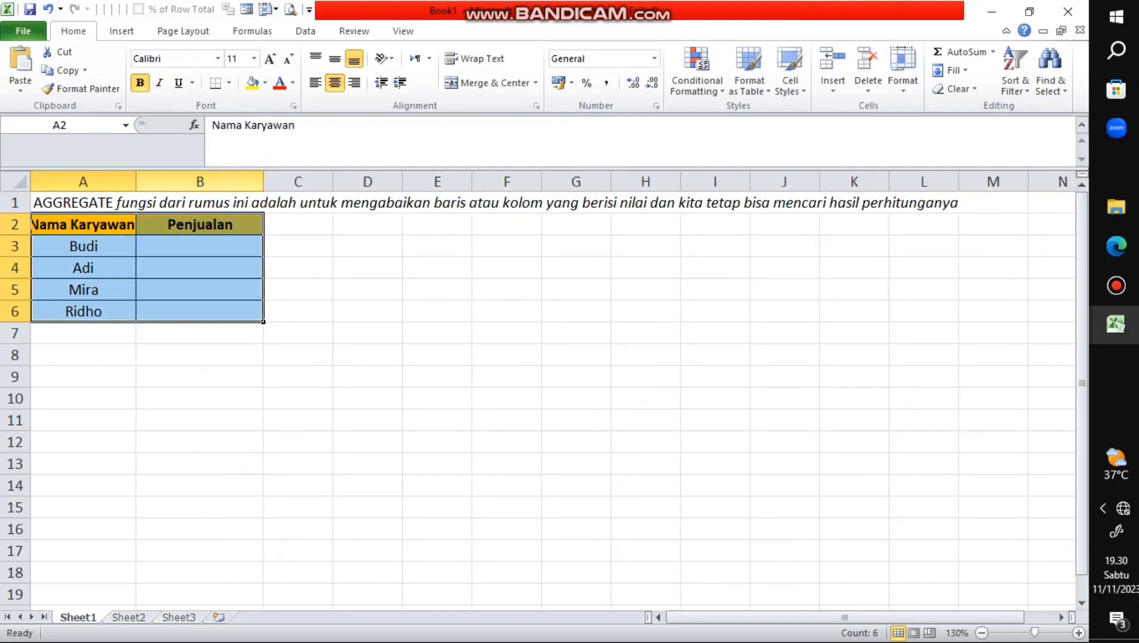
pyautogui.moveTo(136, 181); pyautogui.dragTo(156, 182)
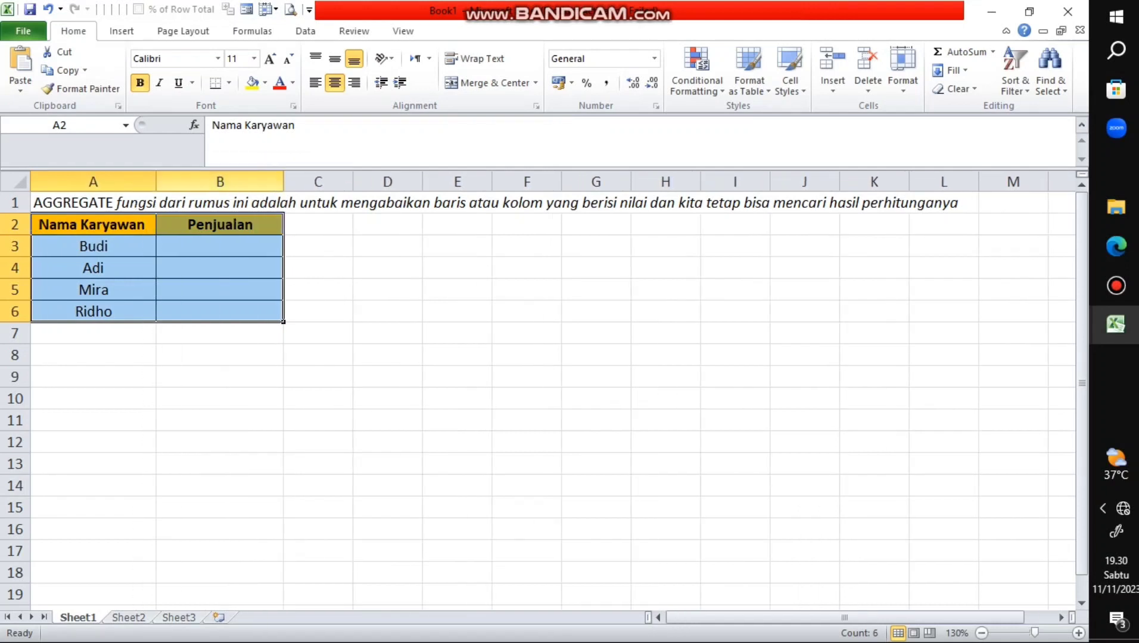
# - Enter 1100000 in cell B3 as the first employee's Penjualan value
pyautogui.click(220, 246)
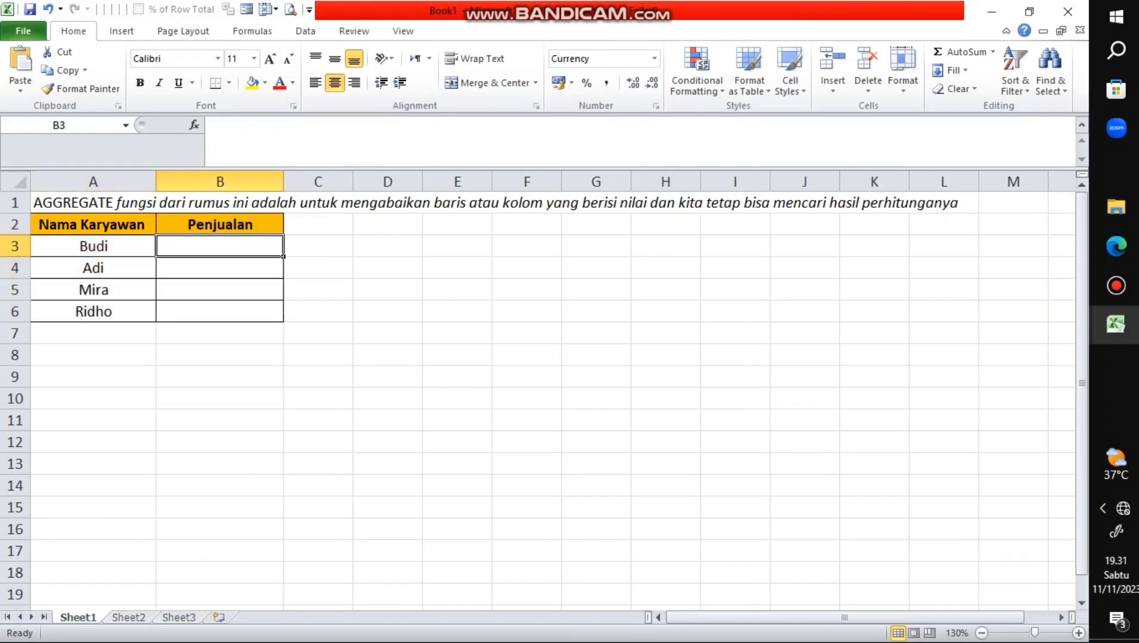
pyautogui.write('1100000')
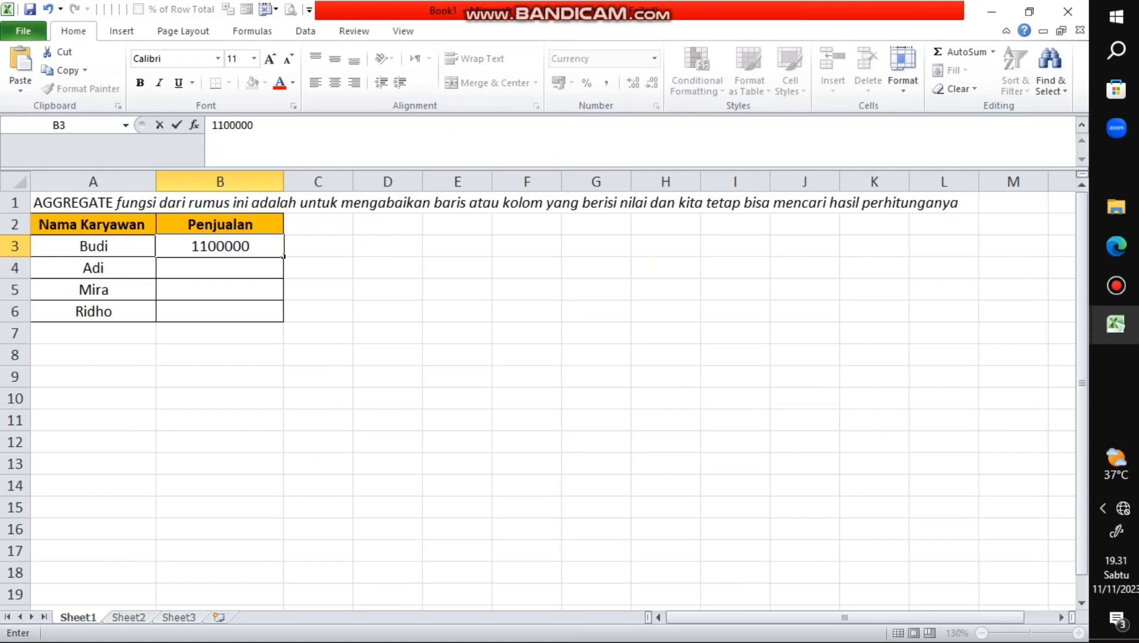
pyautogui.press('Return')
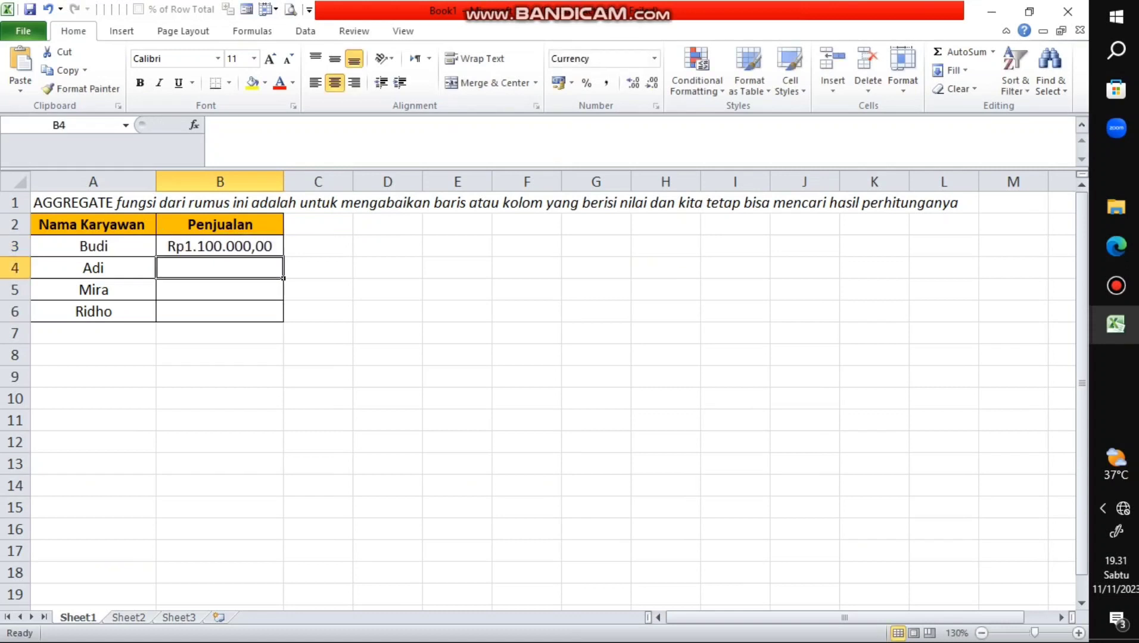
# - Correct the first employee's Penjualan value in cell B3 to 11000000
pyautogui.press('Up')
pyautogui.write('0')
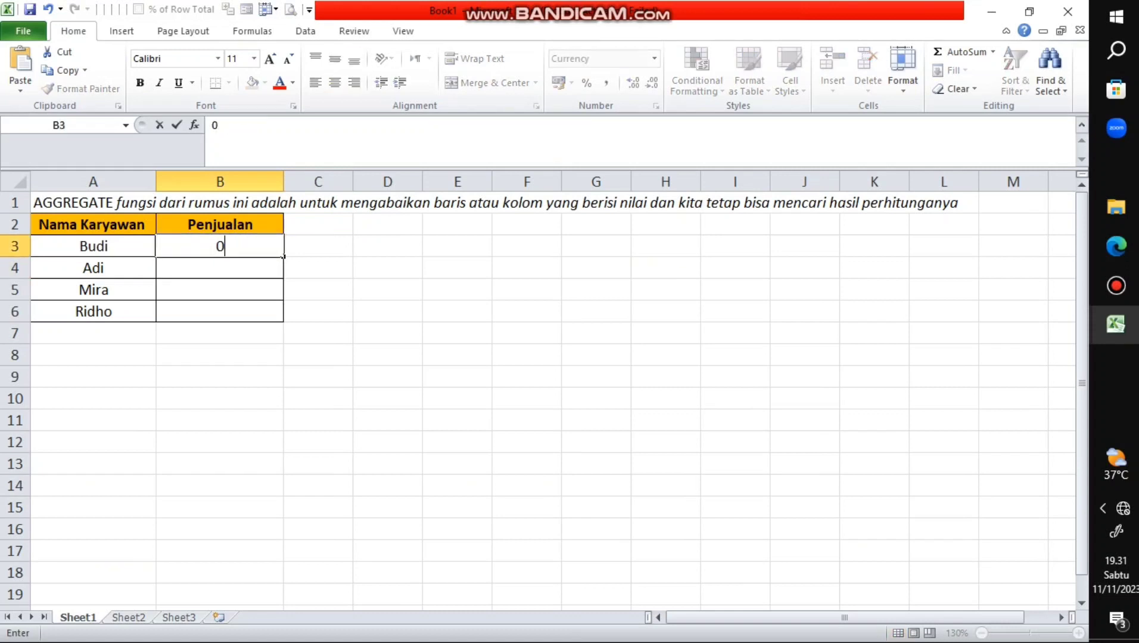
pyautogui.press('BackSpace')
pyautogui.write('00000')
pyautogui.press('Return')
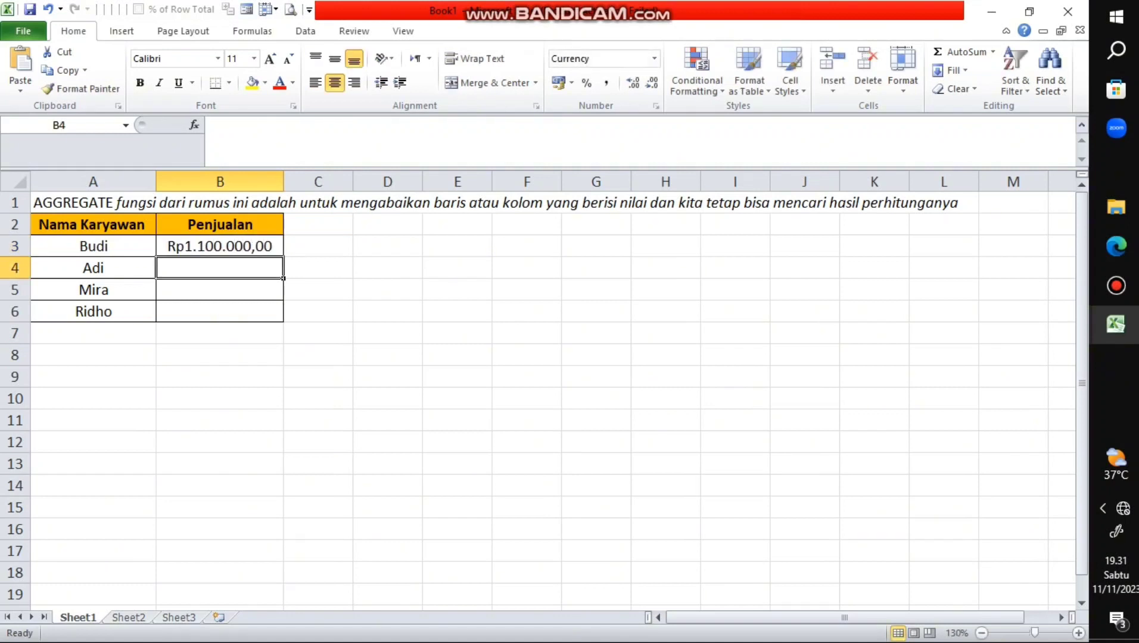
pyautogui.press('Up')
pyautogui.press('F2')
pyautogui.press('Left')
pyautogui.press('Left')
pyautogui.press('Left')
pyautogui.press('Left')
pyautogui.press('Left')
pyautogui.write('0')
pyautogui.press('Return')
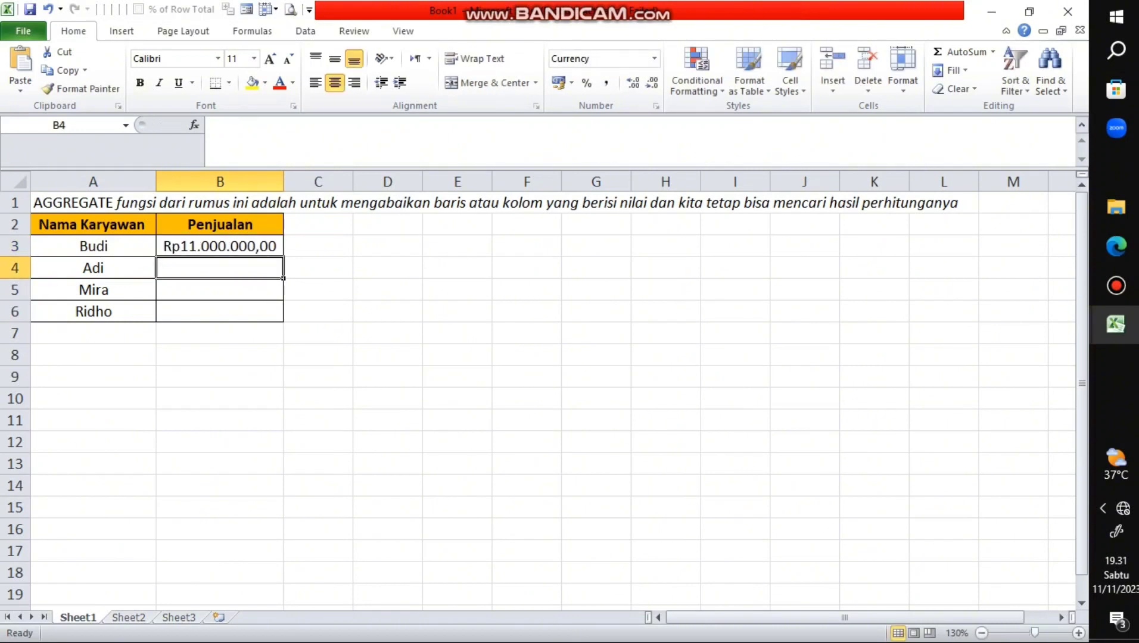
# - Enter the second and third employees' Penjualan values: 12000000 in cell B4 and 14000000 in cell B5
pyautogui.write('12.000.000')
pyautogui.press('Return')
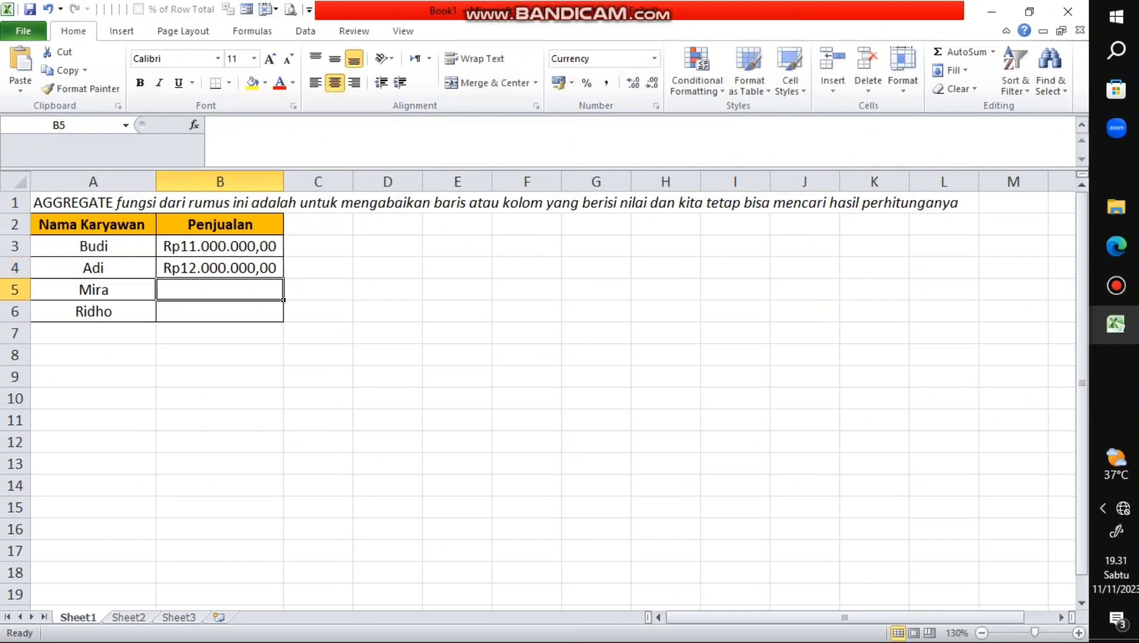
pyautogui.write('14.000.')
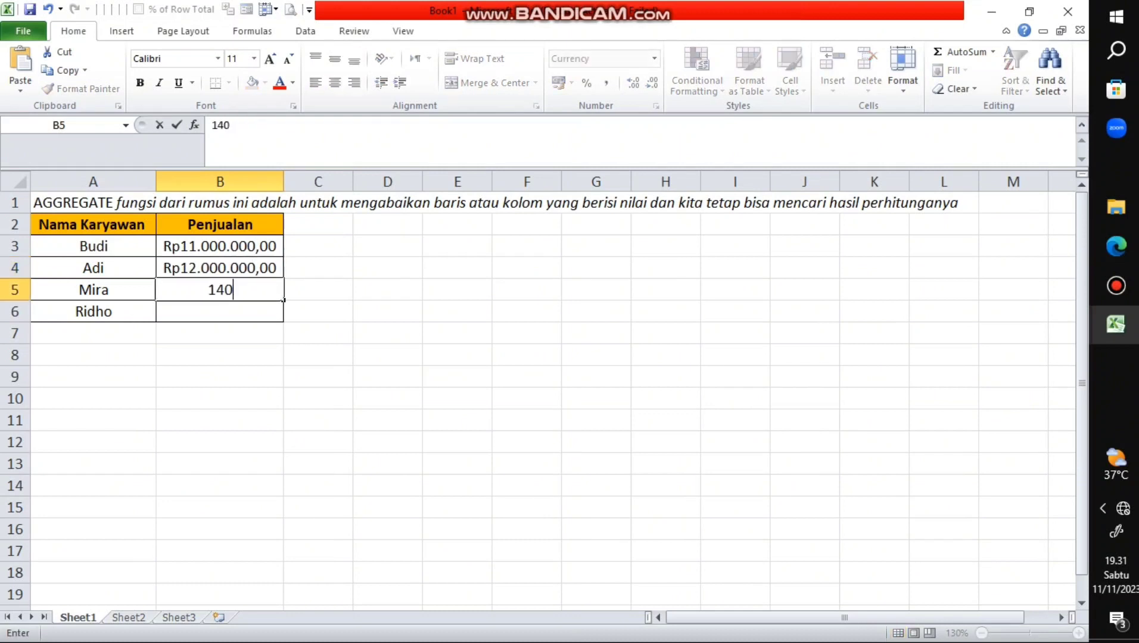
pyautogui.write('00')
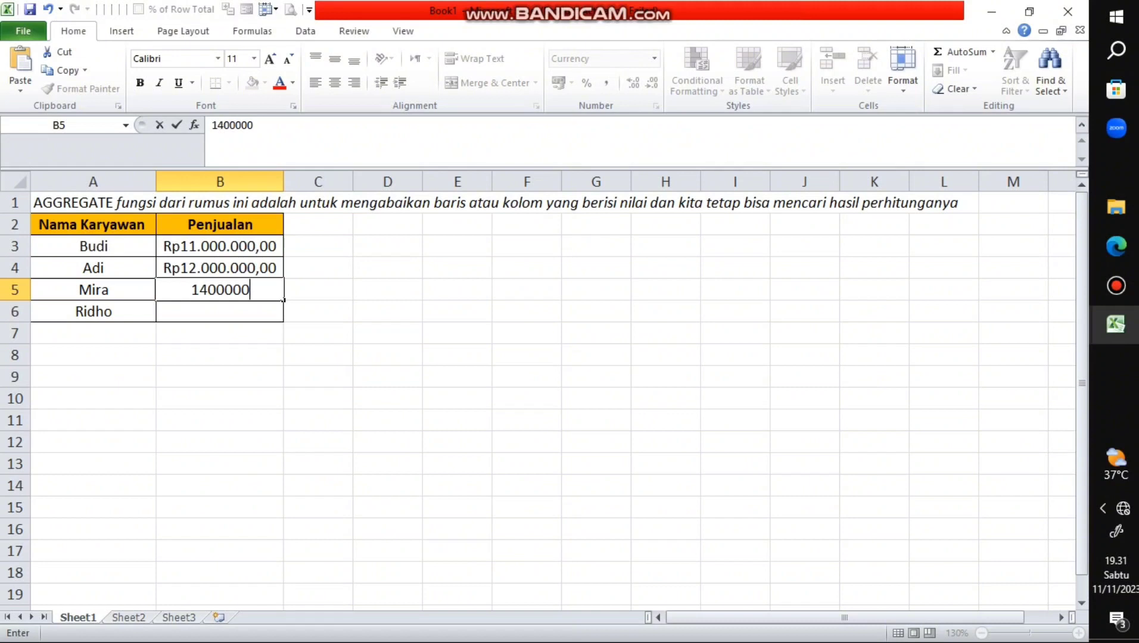
pyautogui.write('0')
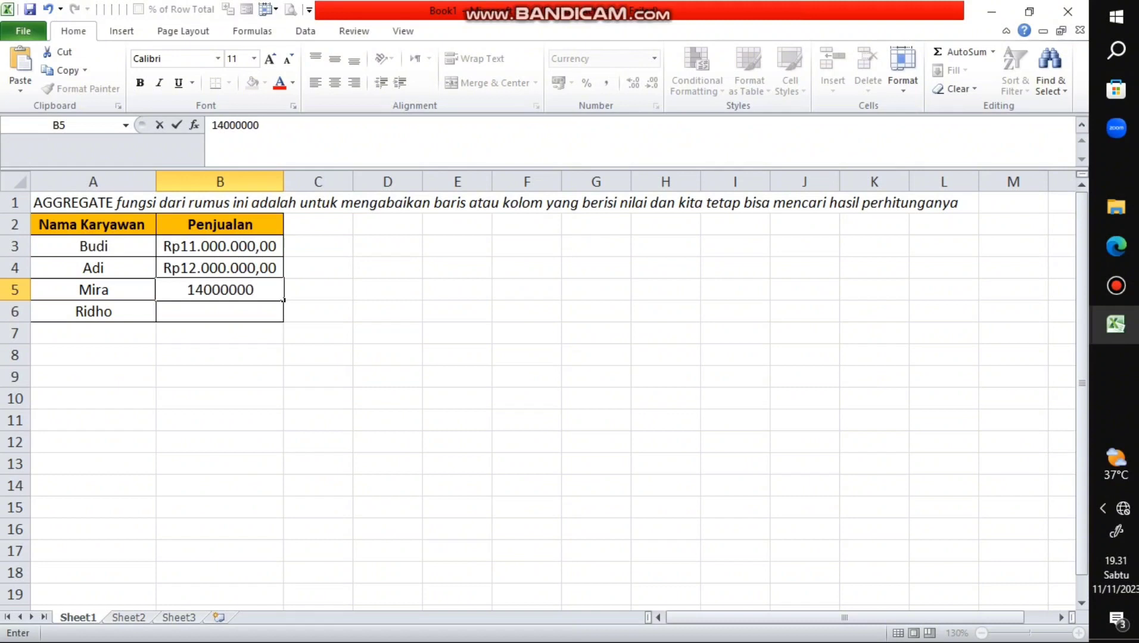
pyautogui.press('Return')
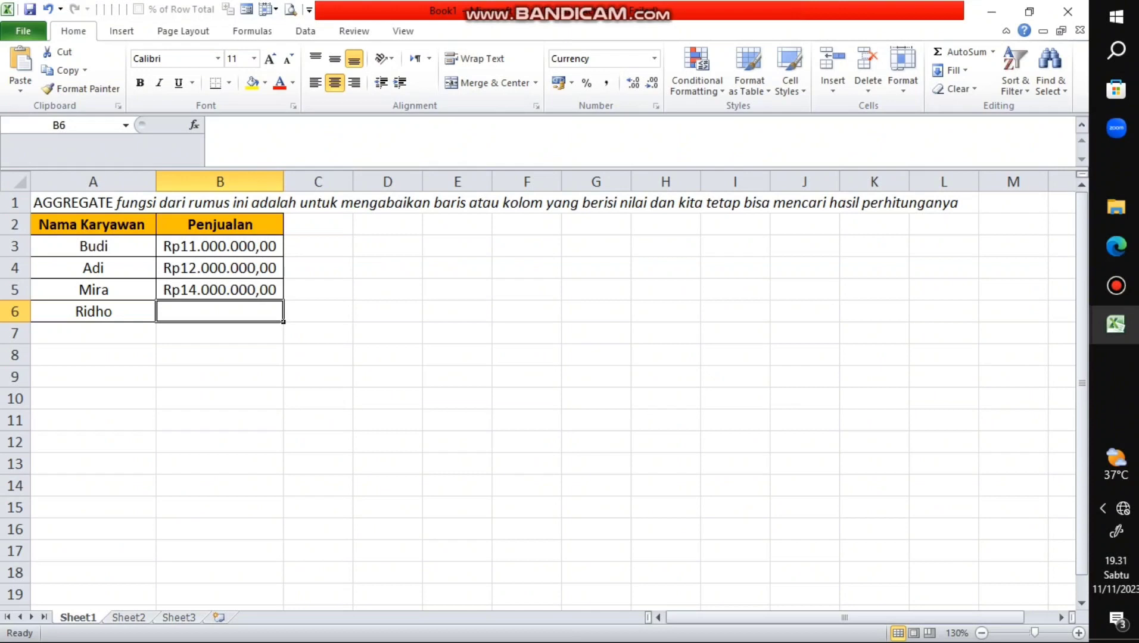
# - Enter the deliberately invalid formula =gagagag in cell B6 as the fourth employee's Penjualan entry
pyautogui.write('=')
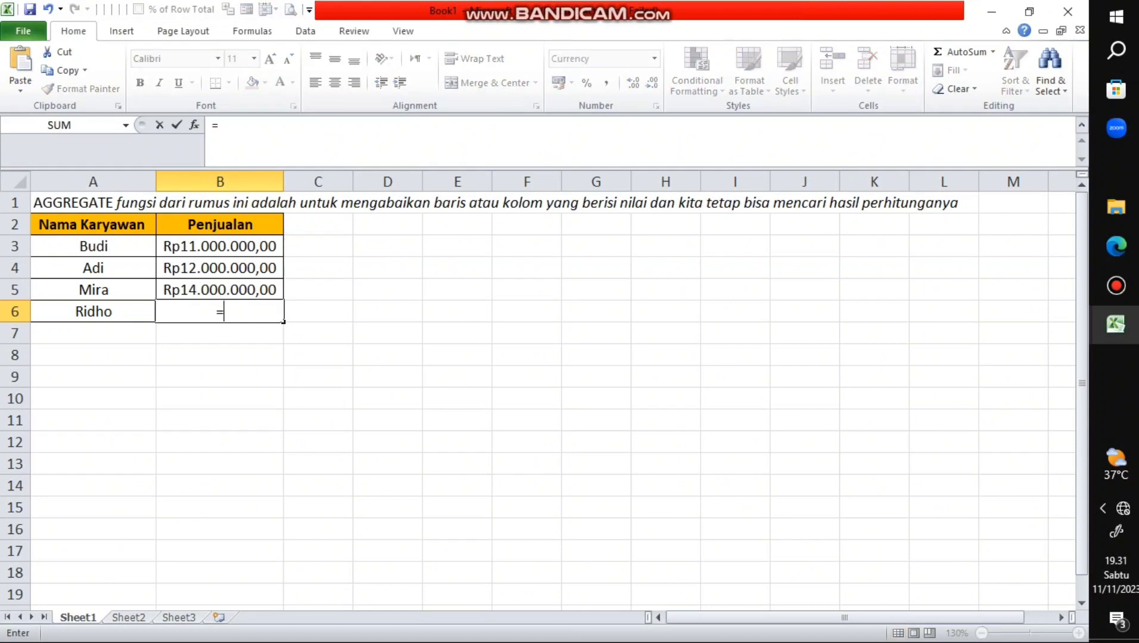
pyautogui.write('gagagag')
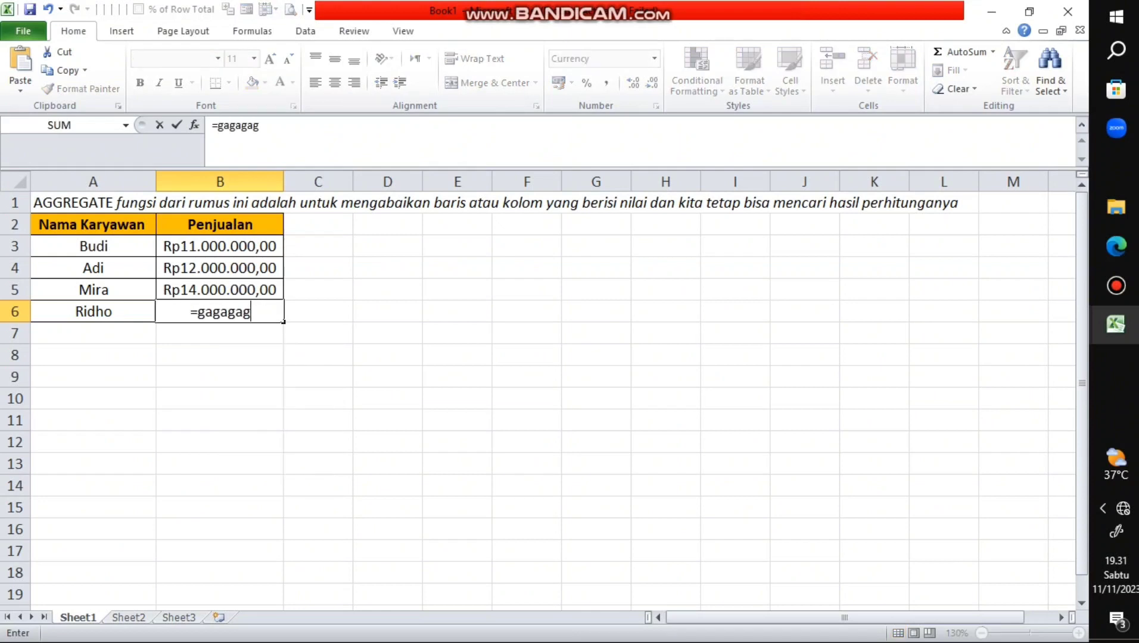
pyautogui.press('Return')
pyautogui.click(219, 311)
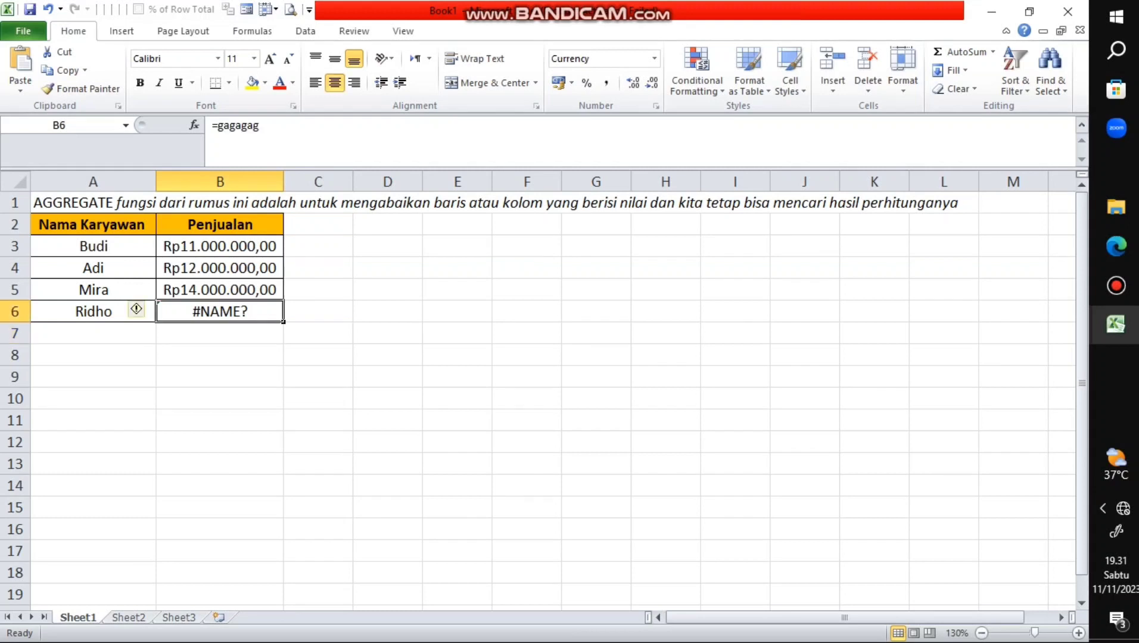
pyautogui.click(219, 246)
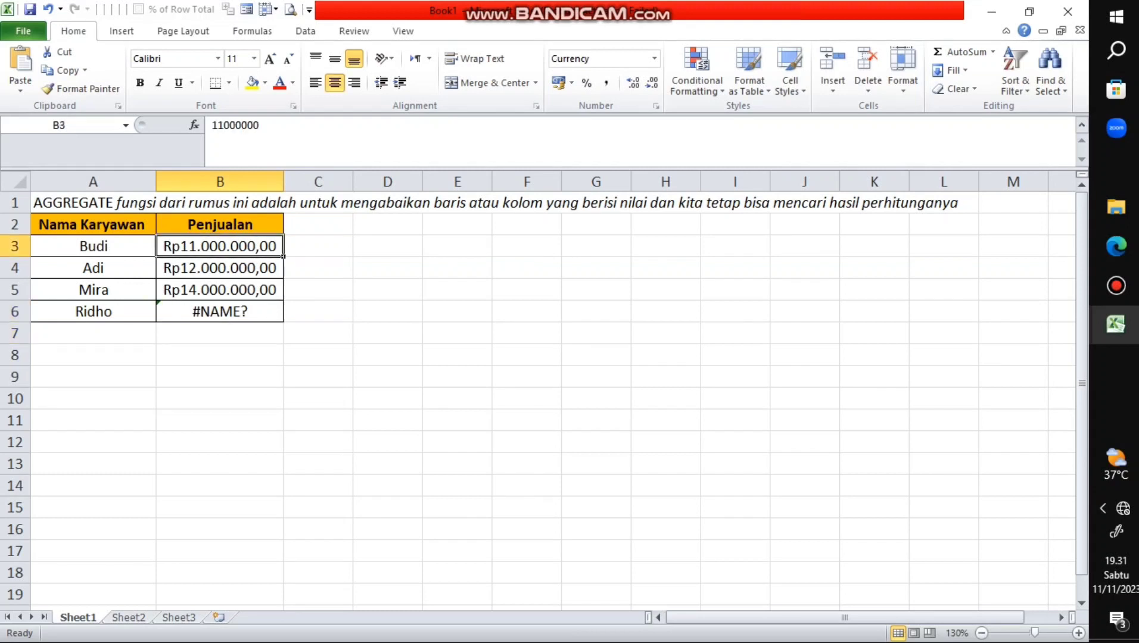
pyautogui.moveTo(219, 246); pyautogui.dragTo(220, 311)
# - Start an AGGREGATE formula in cell C3 with function 9 - SUM and option 7 - Ignore hidden rows and error values
pyautogui.click(318, 246)
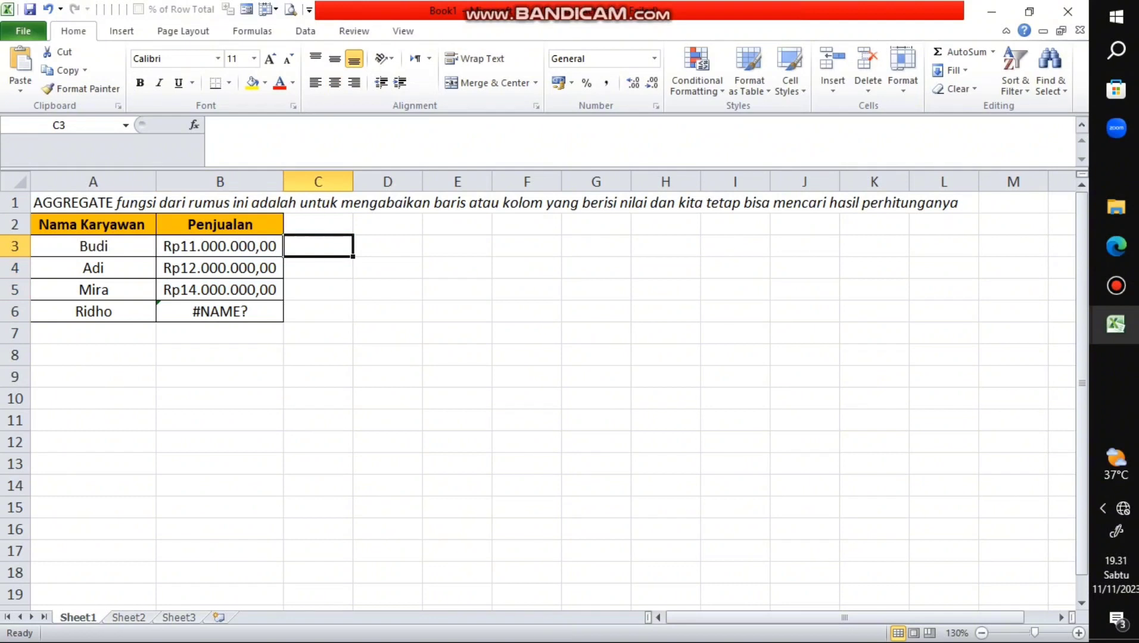
pyautogui.write('=')
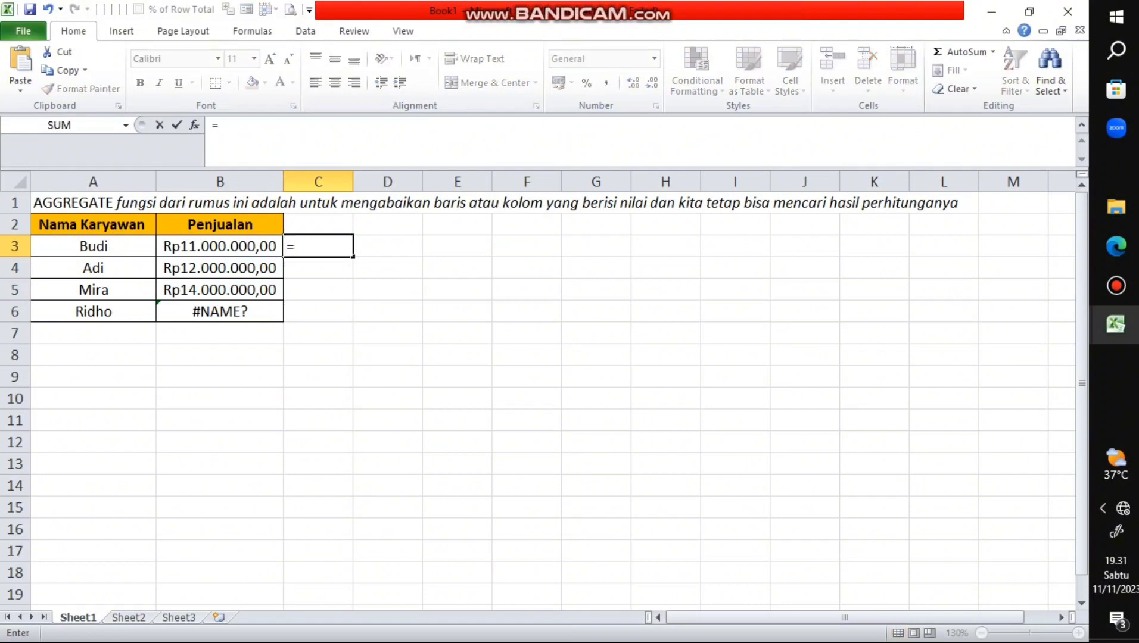
pyautogui.write('aggregate')
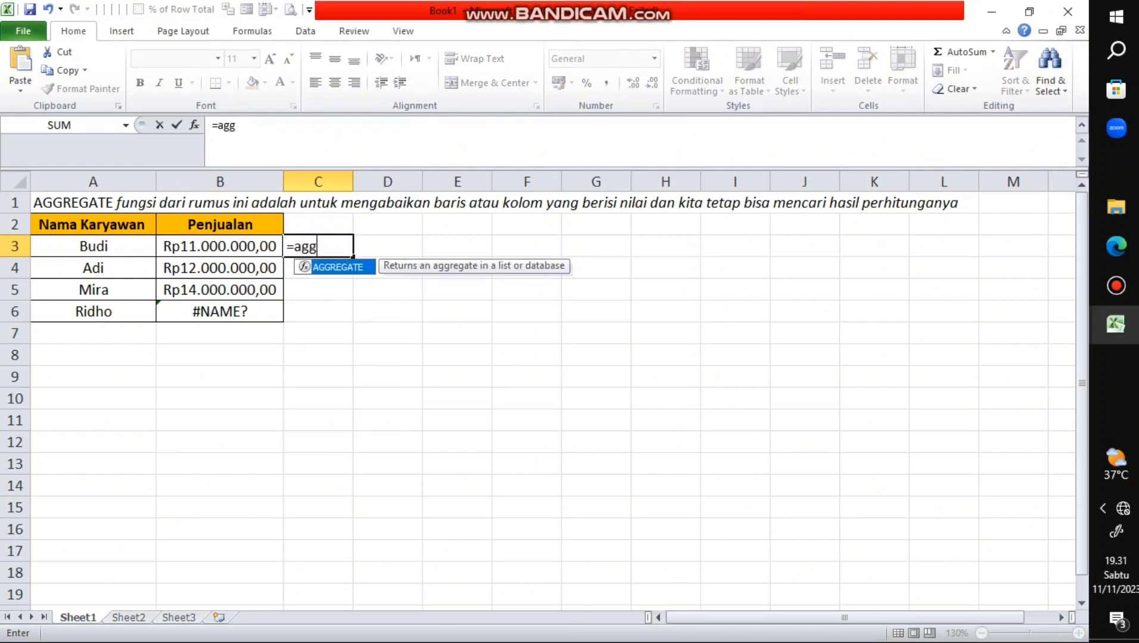
pyautogui.write('(')
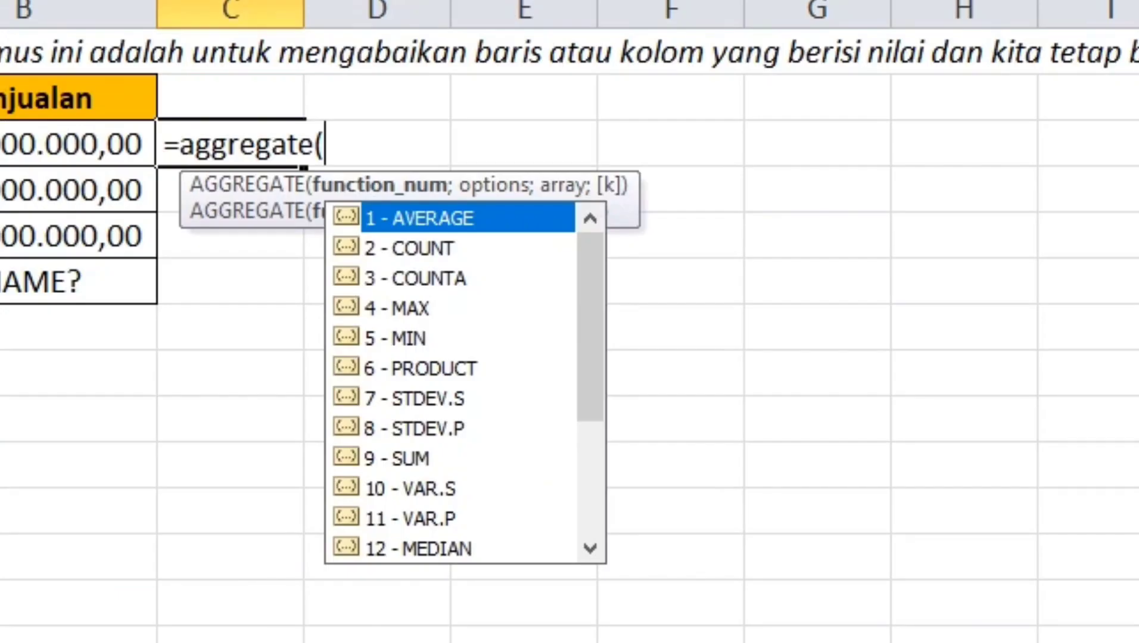
pyautogui.click(411, 459)
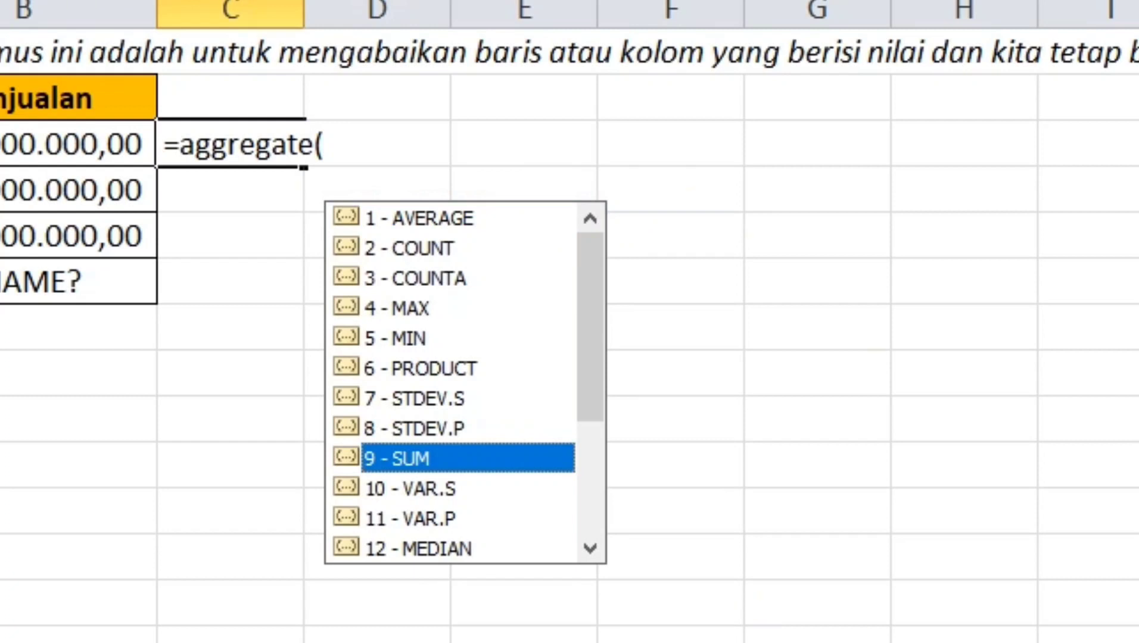
pyautogui.press('Tab')
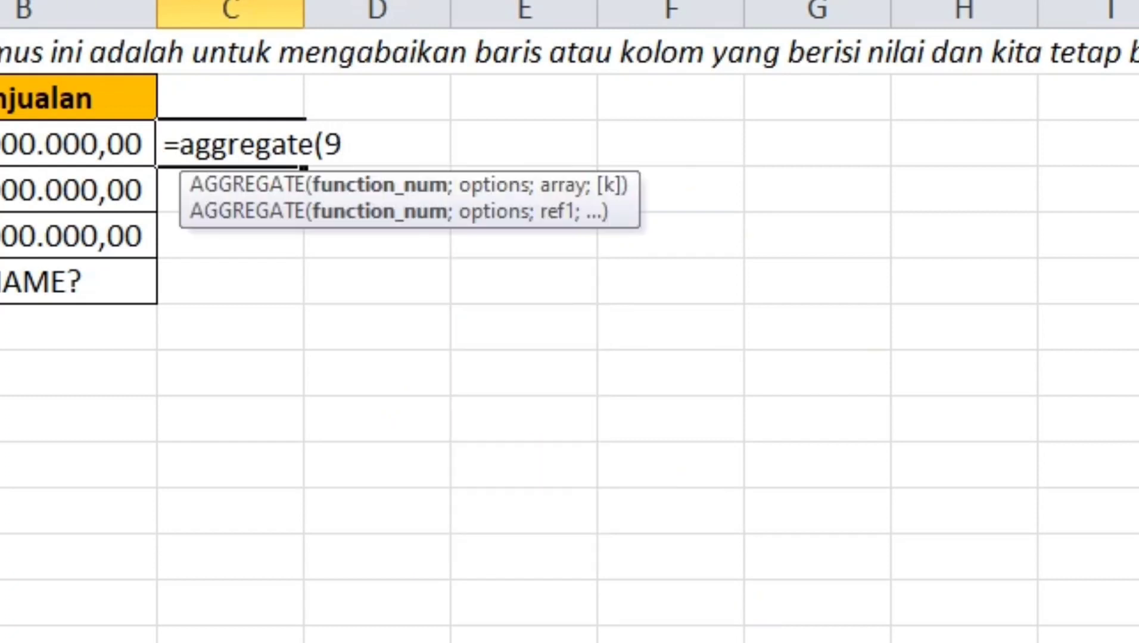
pyautogui.write(';')
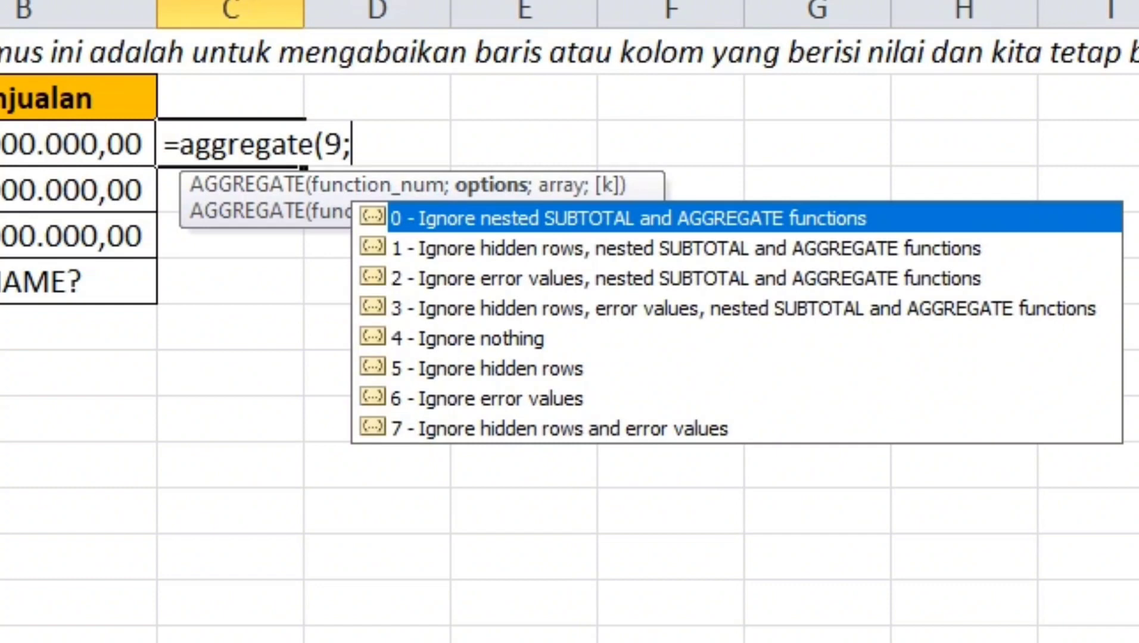
pyautogui.doubleClick(559, 428)
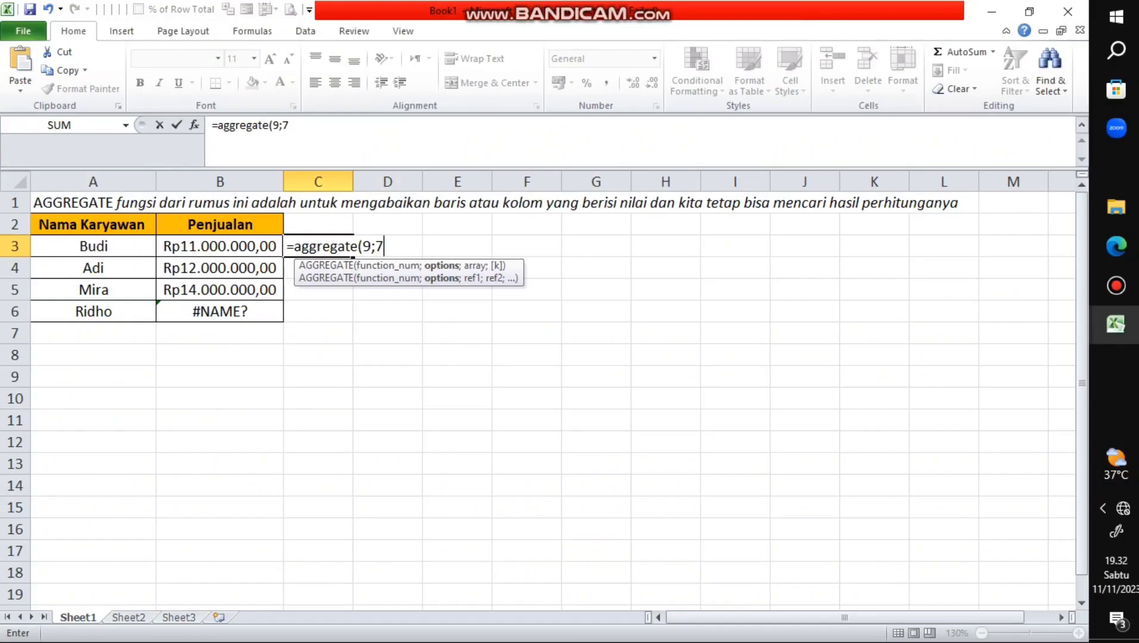
# - Complete the AGGREGATE formula in C3 with the Penjualan range B3:B6 as its array, giving =AGGREGATE(9;7;B3:B6)
pyautogui.write(';')
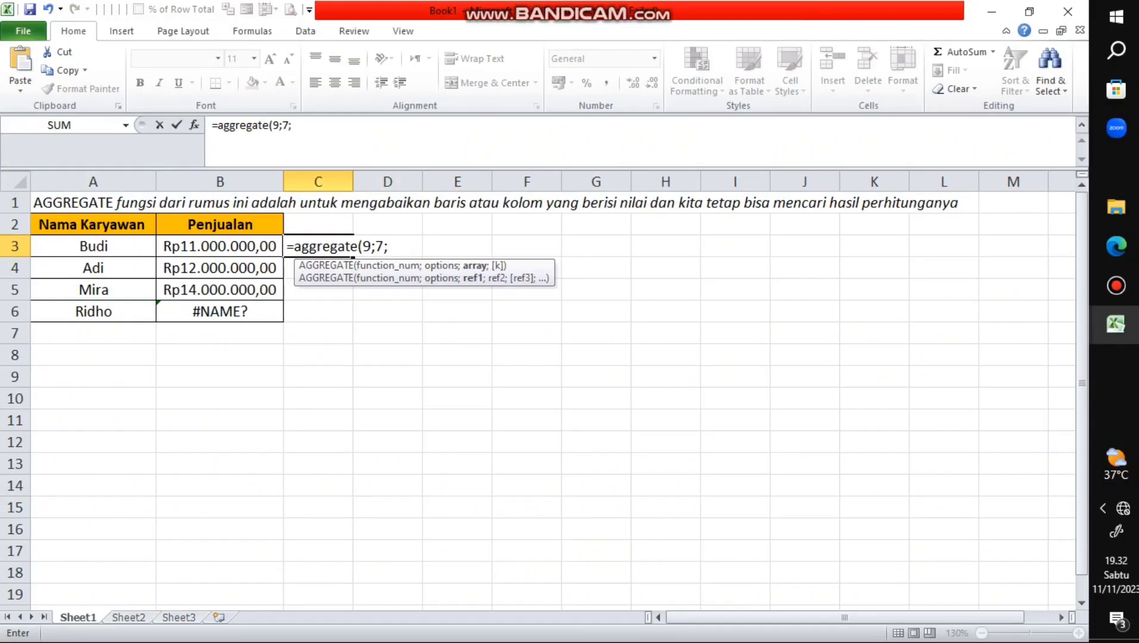
pyautogui.press('Left')
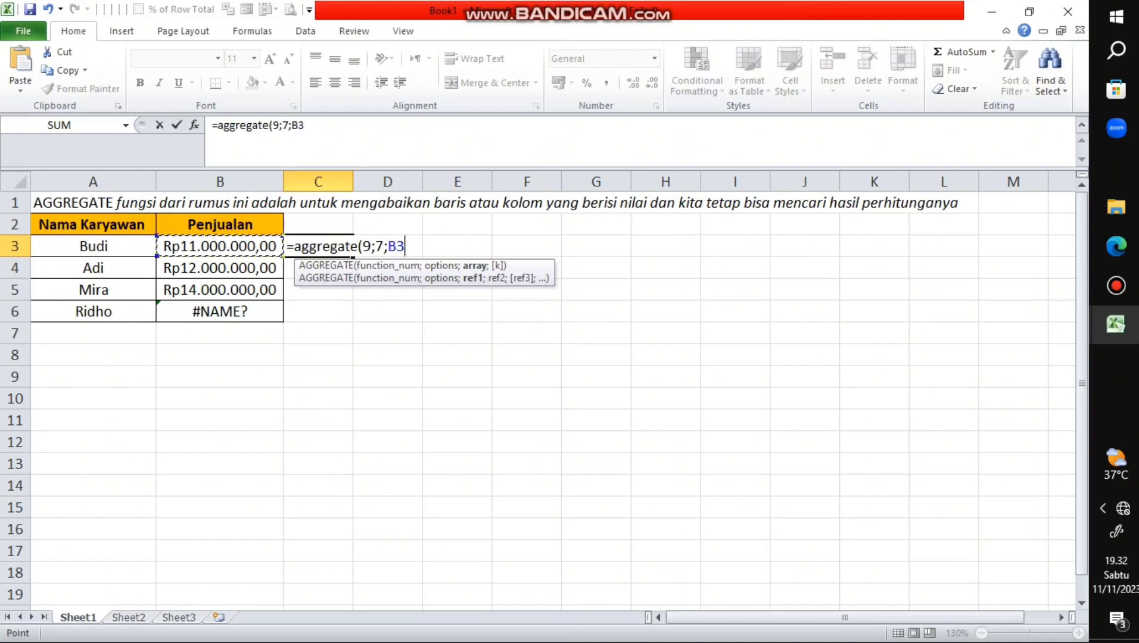
pyautogui.hotkey('shift', 'Down')
pyautogui.hotkey('shift', 'Down')
pyautogui.hotkey('shift', 'Down')
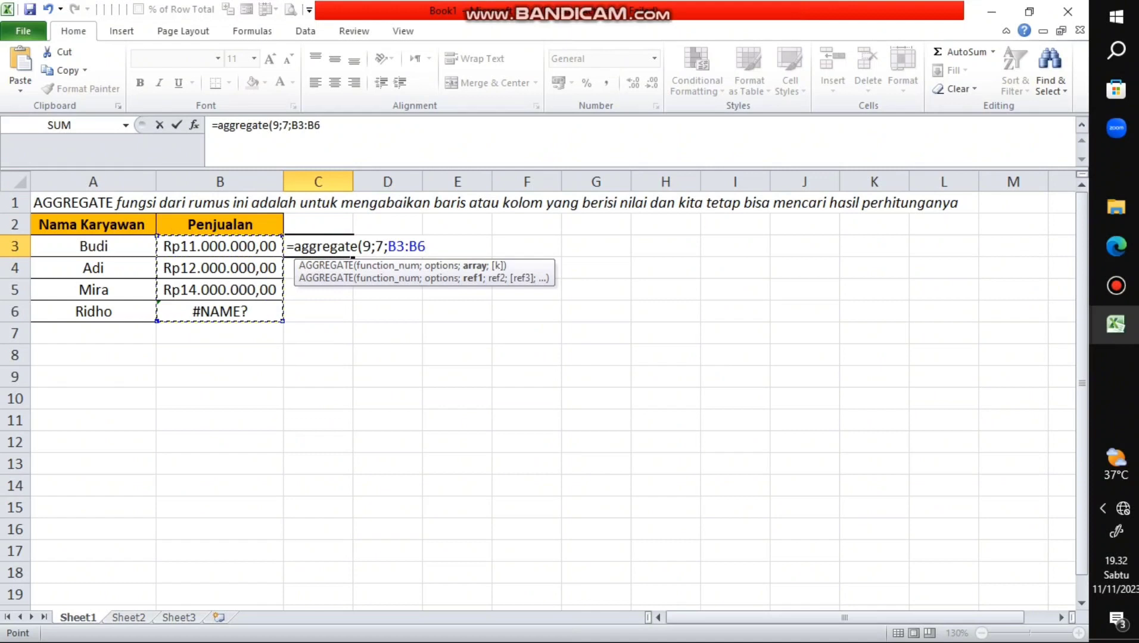
pyautogui.write(')')
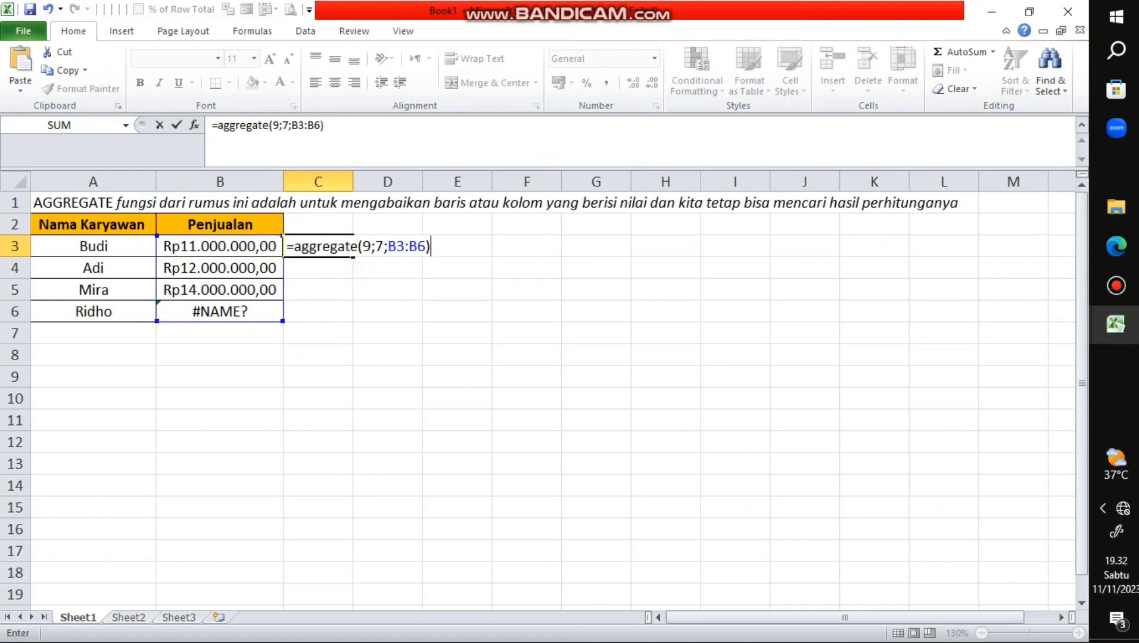
pyautogui.press('Return')
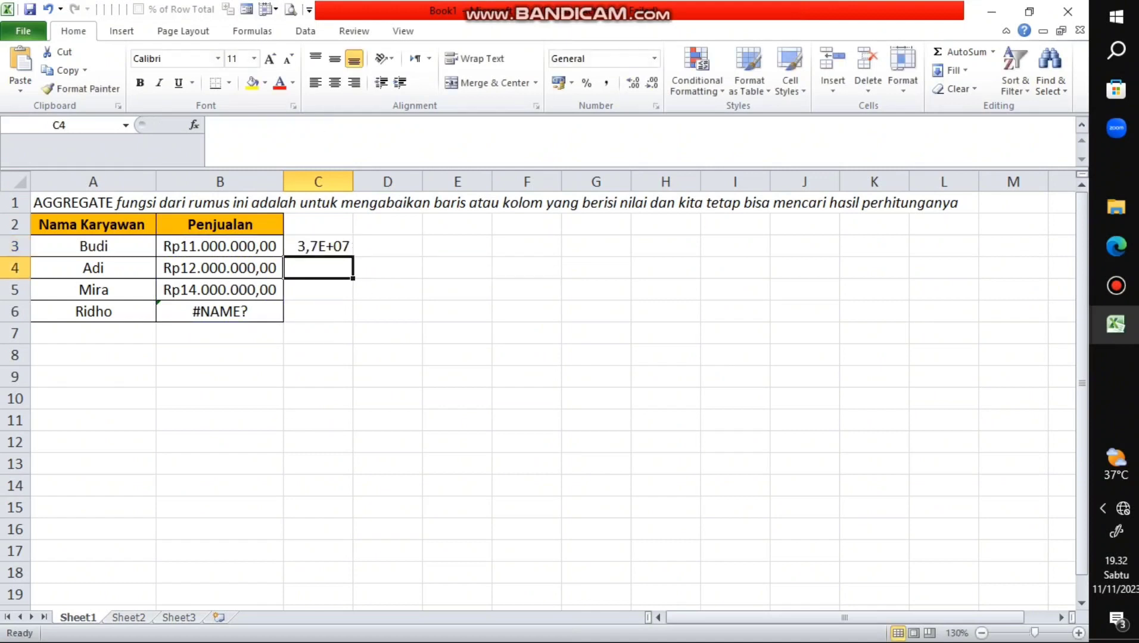
# - Widen column C and format the AGGREGATE result in cell C3 with the Rp Indonesian accounting format
pyautogui.moveTo(353, 182); pyautogui.dragTo(433, 182)
pyautogui.click(381, 246)
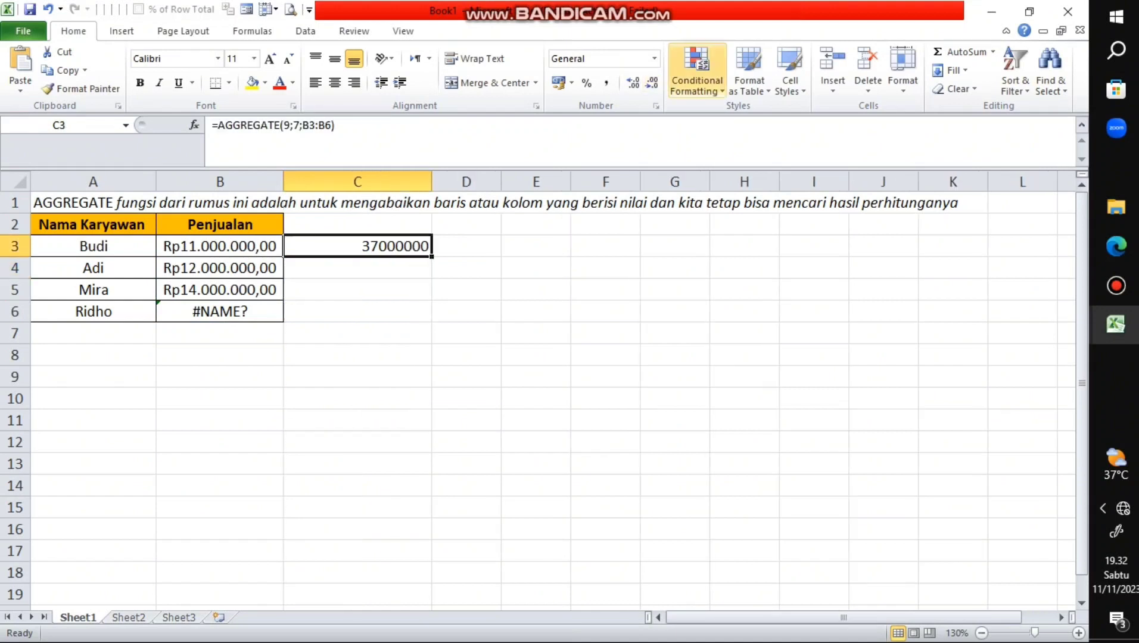
pyautogui.click(571, 83)
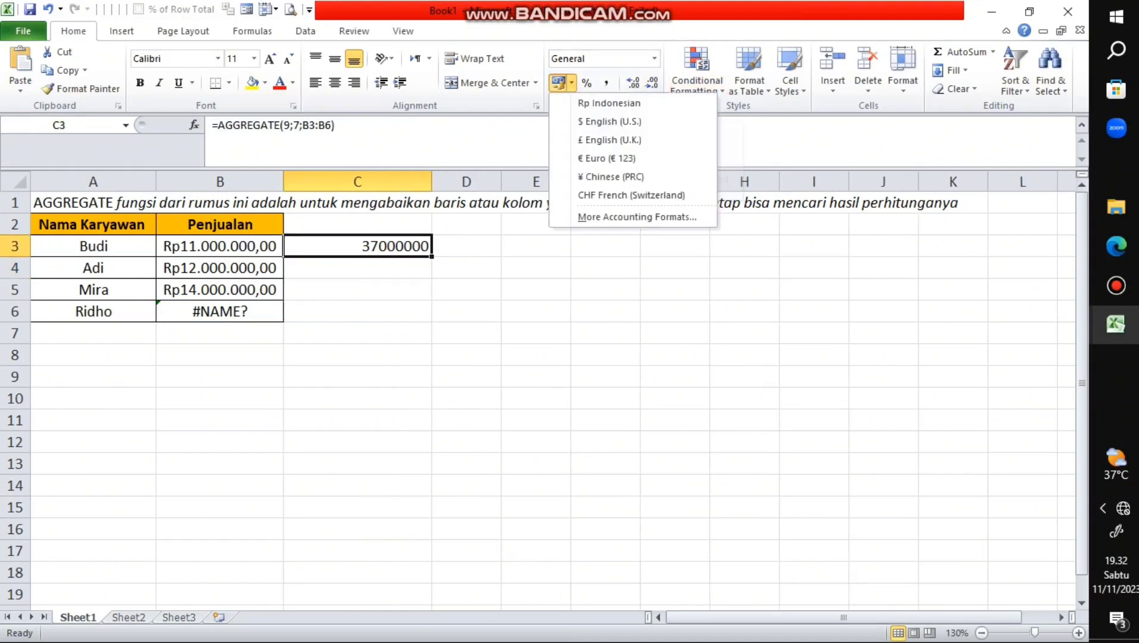
pyautogui.click(609, 102)
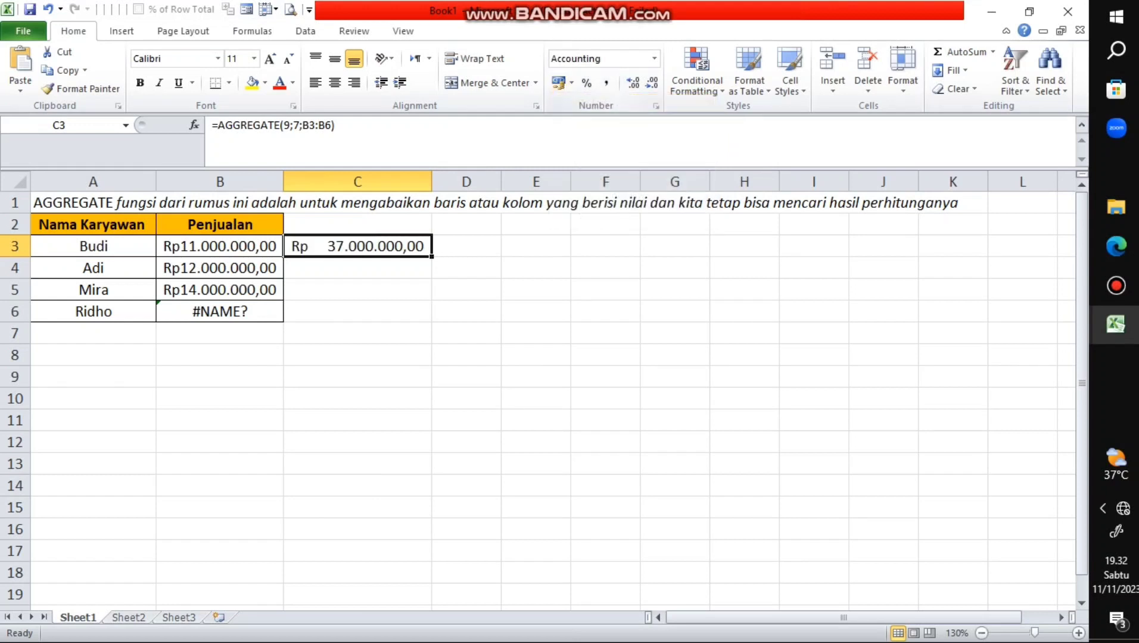
pyautogui.click(537, 225)
pyautogui.click(358, 246)
pyautogui.click(358, 290)
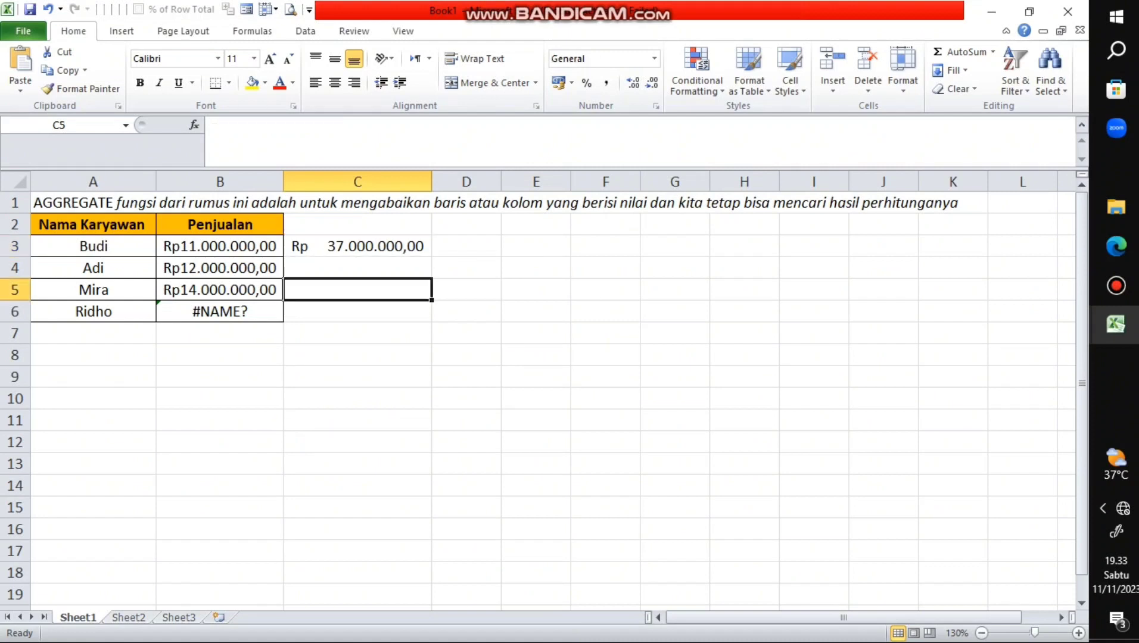